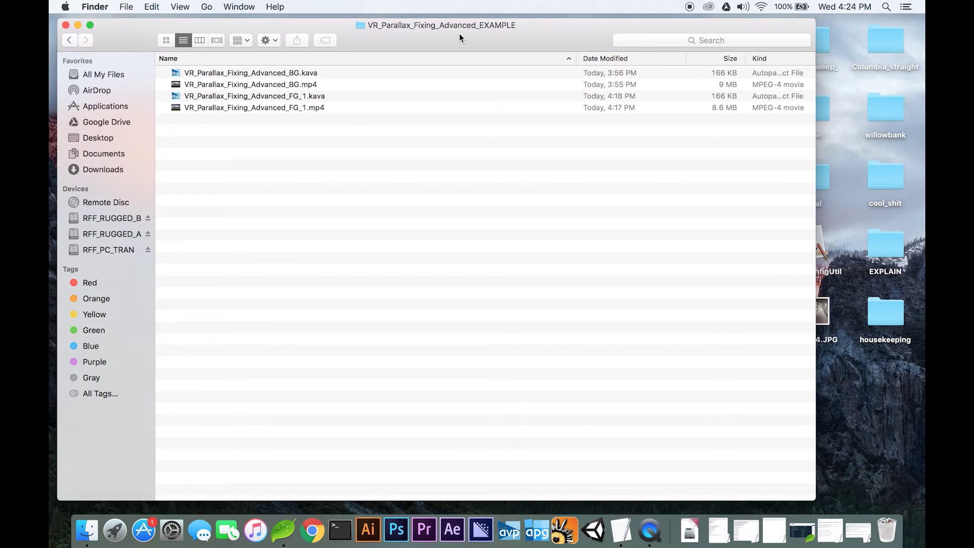
Preview the clips VR_Parallax_Fixing_Advanced_FG_1.mp4 and VR_Parallax_Fixing_Advanced_BG.mp4 from the example folder
click(321, 108)
key(space)
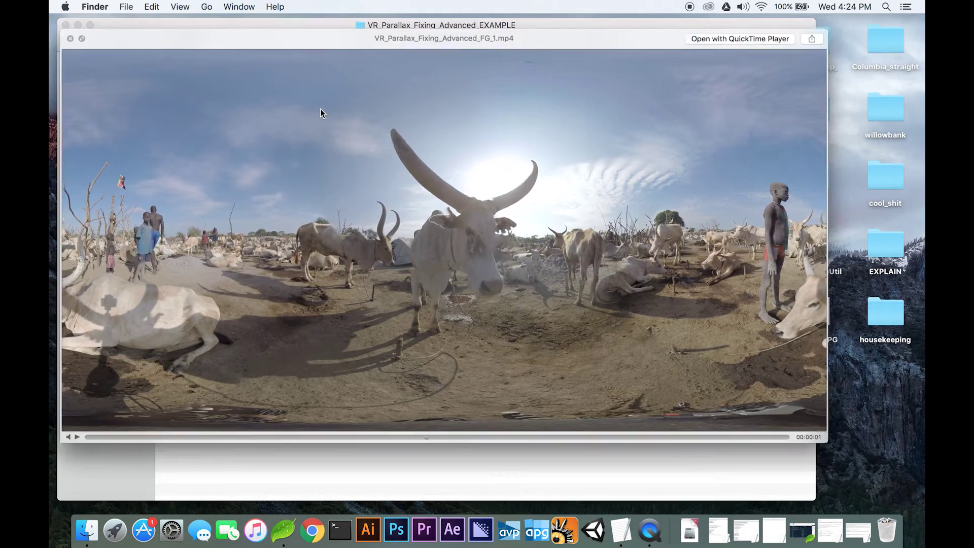
key(space)
click(291, 81)
key(space)
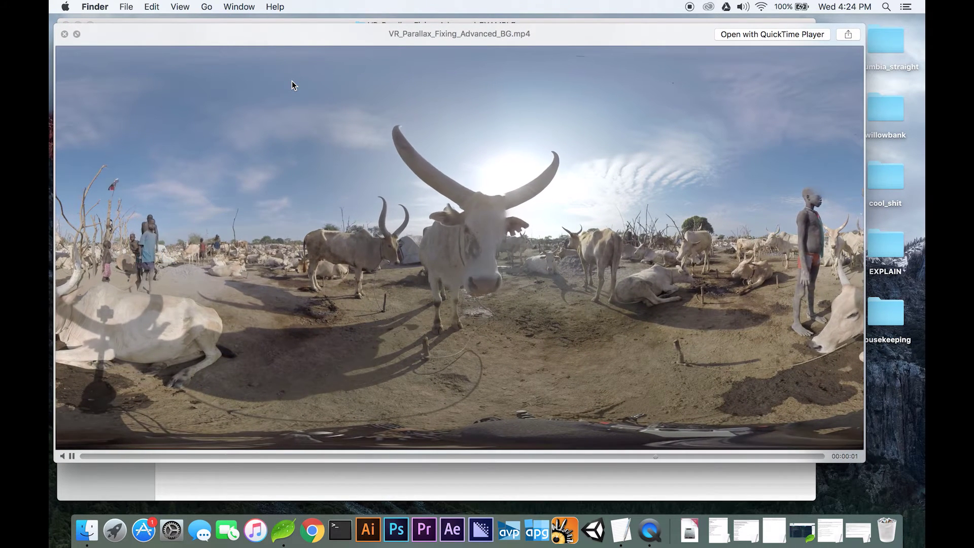
key(space)
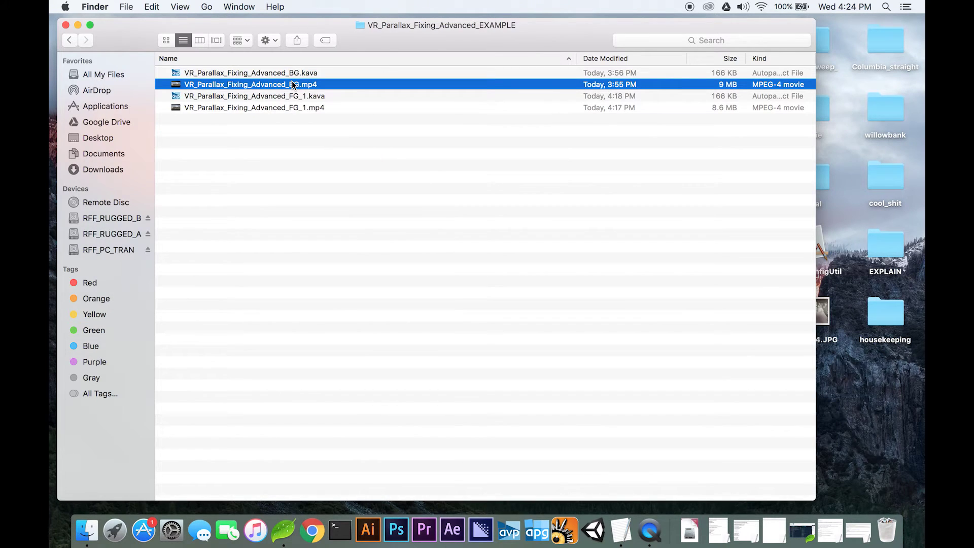
Open VR_Parallax_Fixing_Advanced_BG.mp4 in After Effects as project footage and dismiss the welcome screen
drag(273, 85, 453, 532)
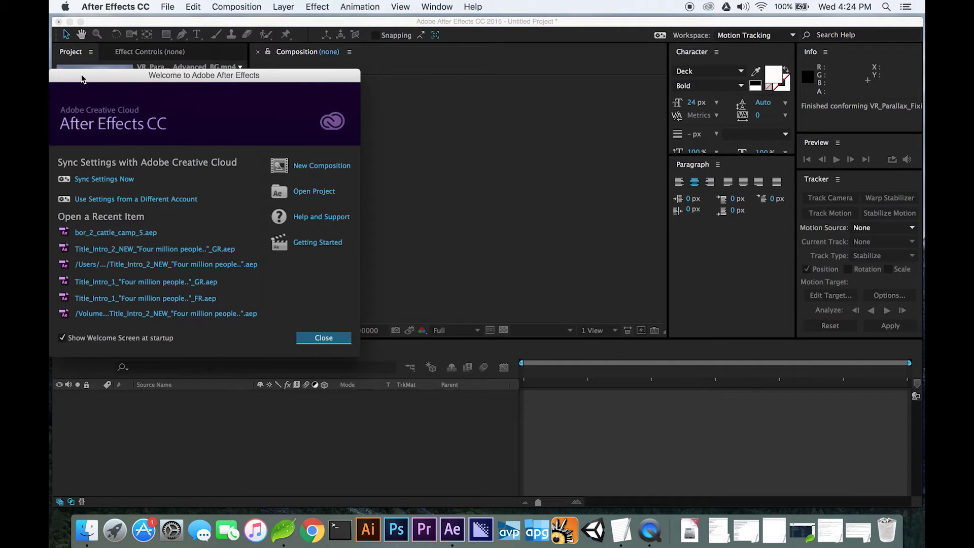
click(326, 337)
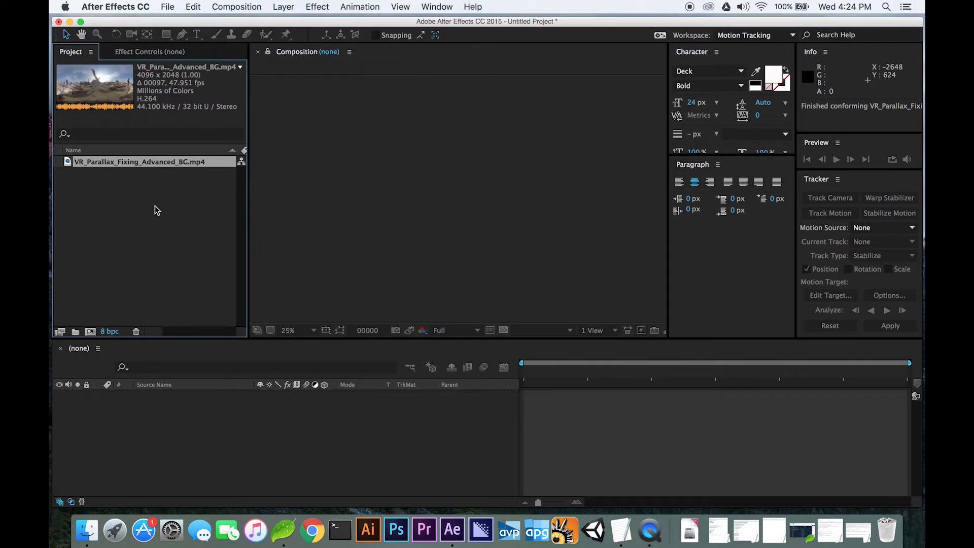
drag(162, 22, 163, 22)
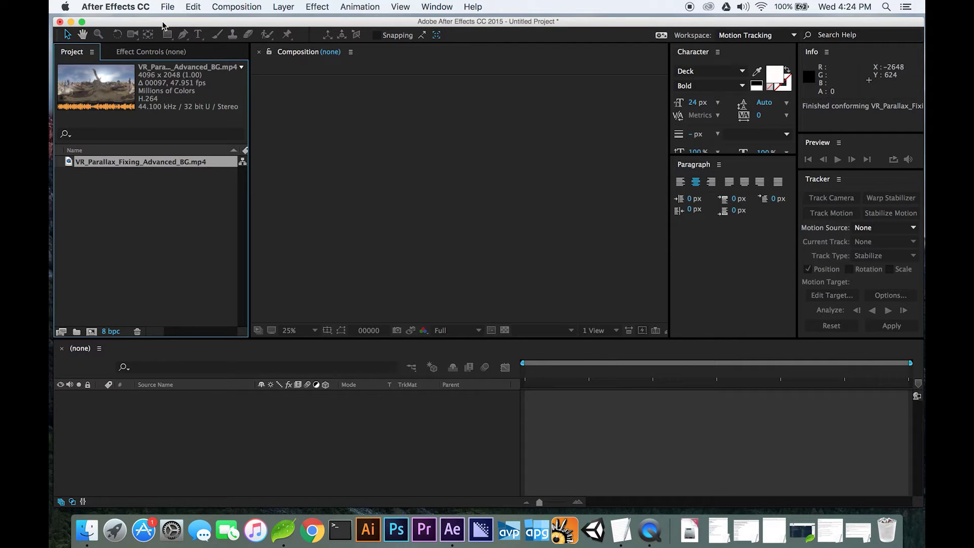
click(168, 227)
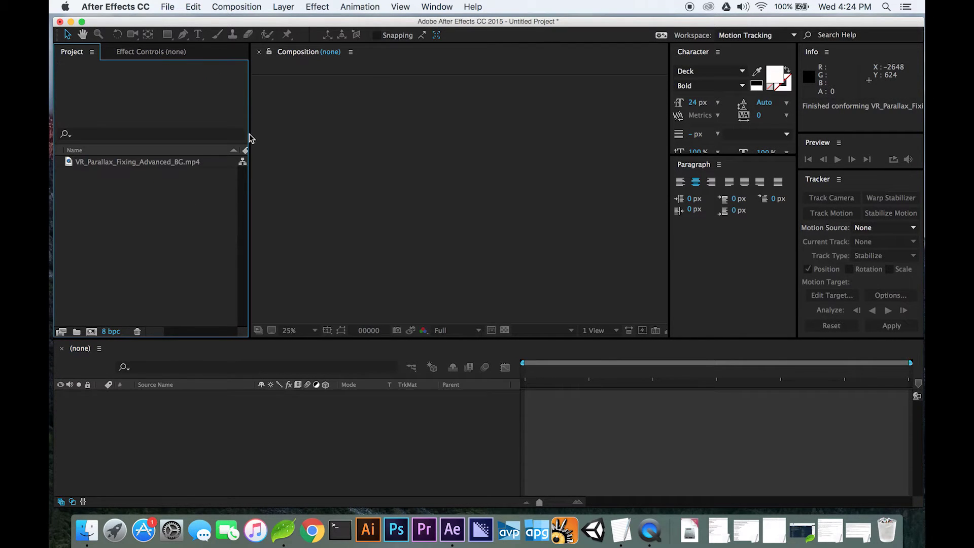
Import VR_Parallax_Fixing_Advanced_FG_1.mp4 into the project and create a composition from VR_Parallax_Fixing_Advanced_BG.mp4
key(super+i)
click(411, 108)
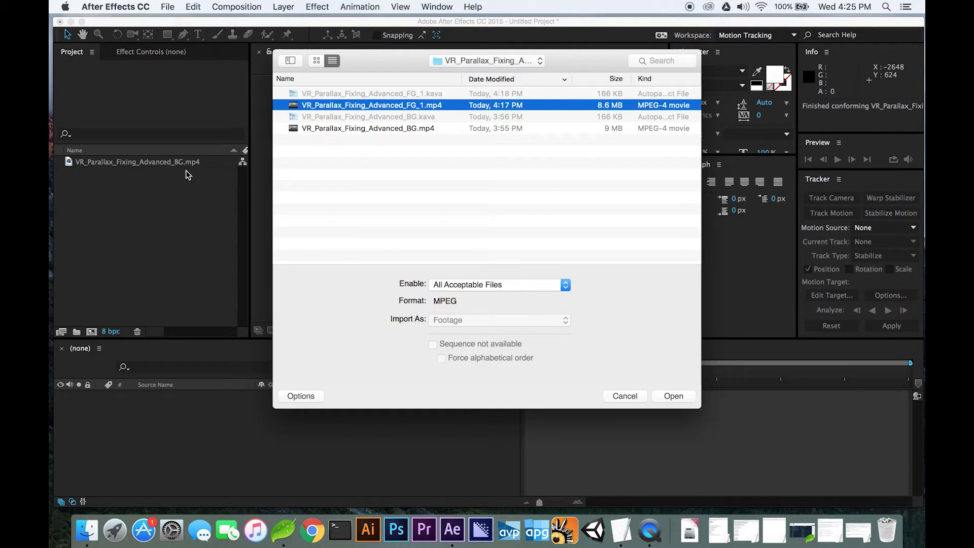
click(659, 396)
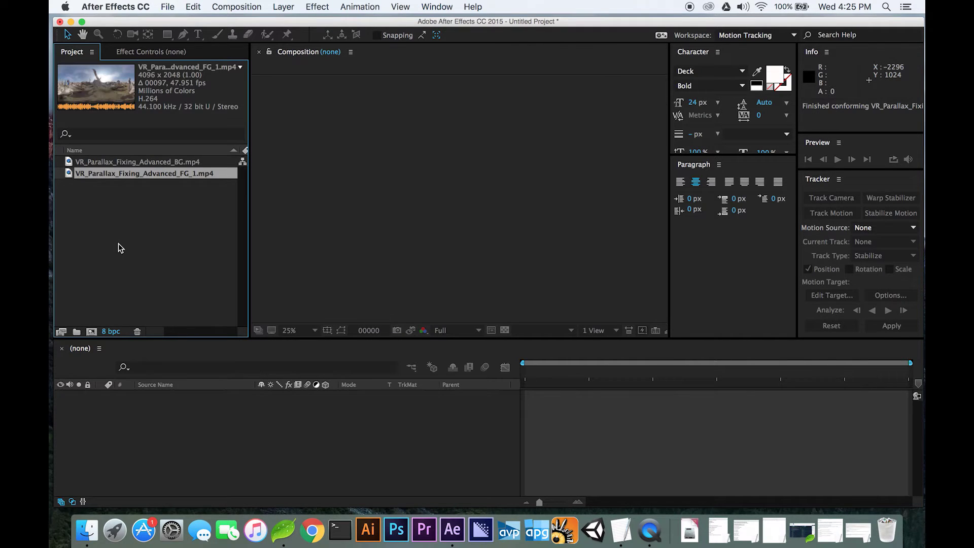
drag(122, 163, 618, 427)
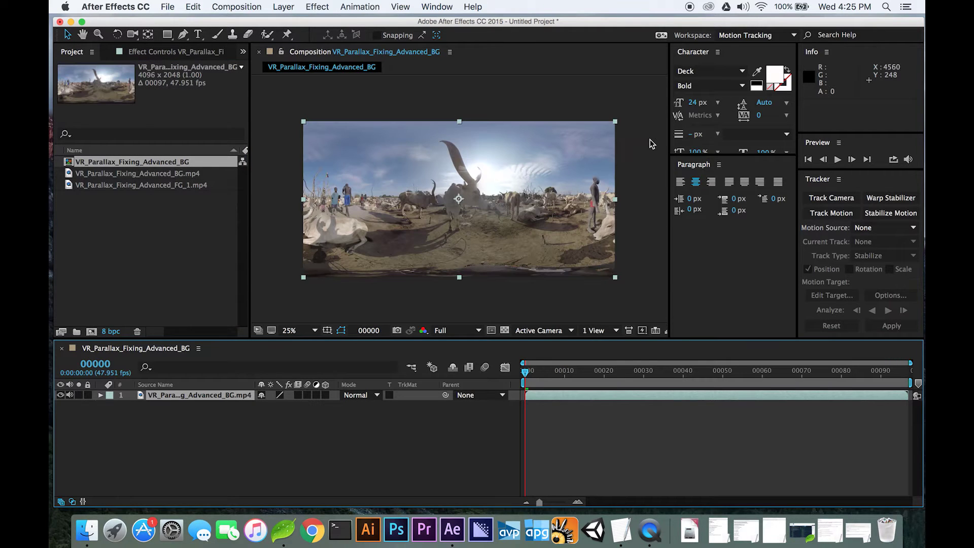
Switch the workspace to All Panels and close the Render Queue
click(438, 6)
mouse_move(463, 23)
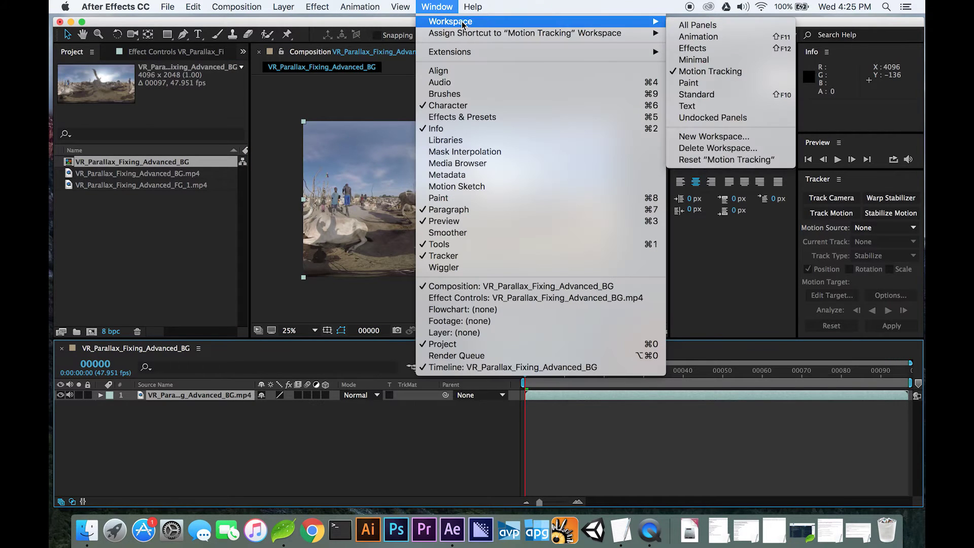
click(722, 23)
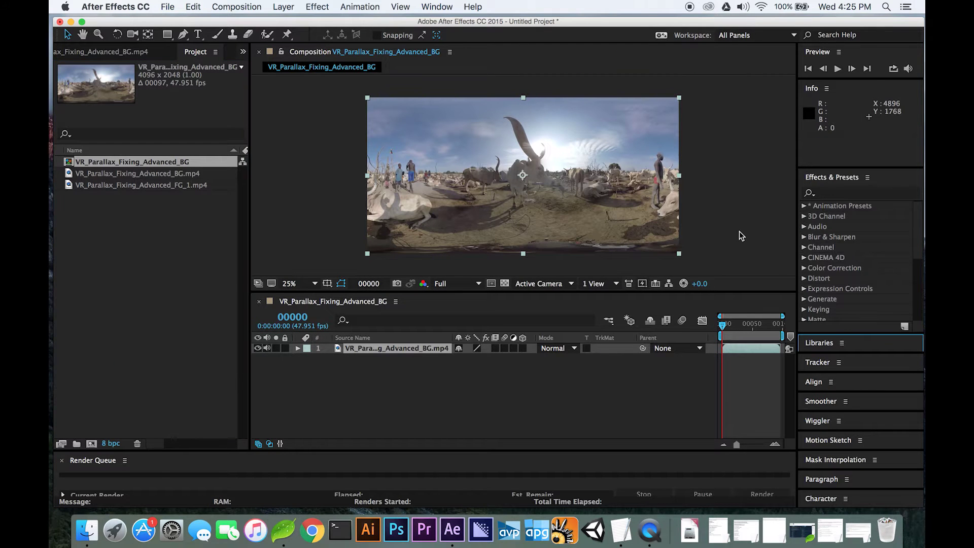
click(61, 460)
click(61, 461)
mouse_move(251, 433)
mouse_down()
mouse_move(206, 435)
mouse_move(251, 433)
mouse_up()
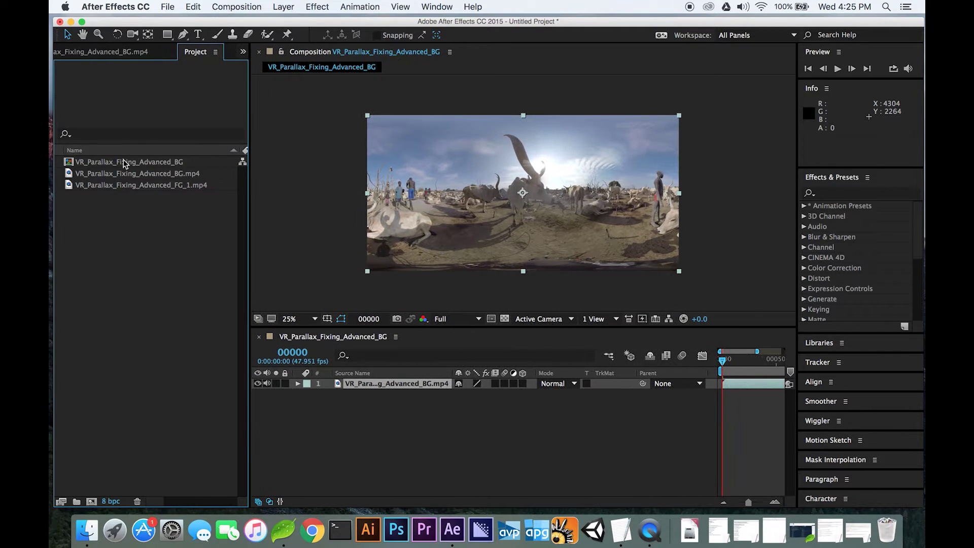
click(115, 48)
click(242, 52)
click(246, 74)
Extend the timeline's visible range to the full composition and hide the Parent, Mode/TrkMat and Switches columns
click(761, 355)
drag(761, 355, 784, 355)
right_click(672, 374)
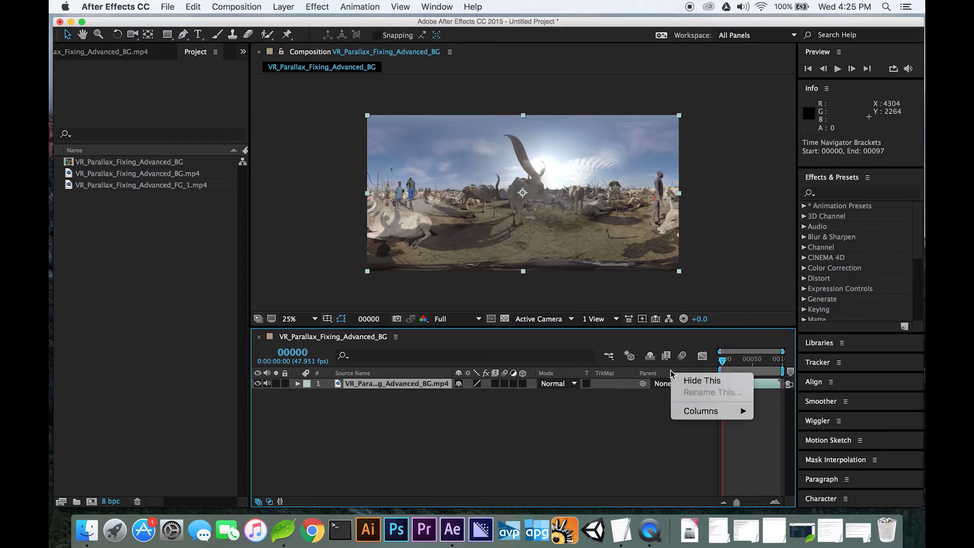
click(690, 382)
right_click(623, 375)
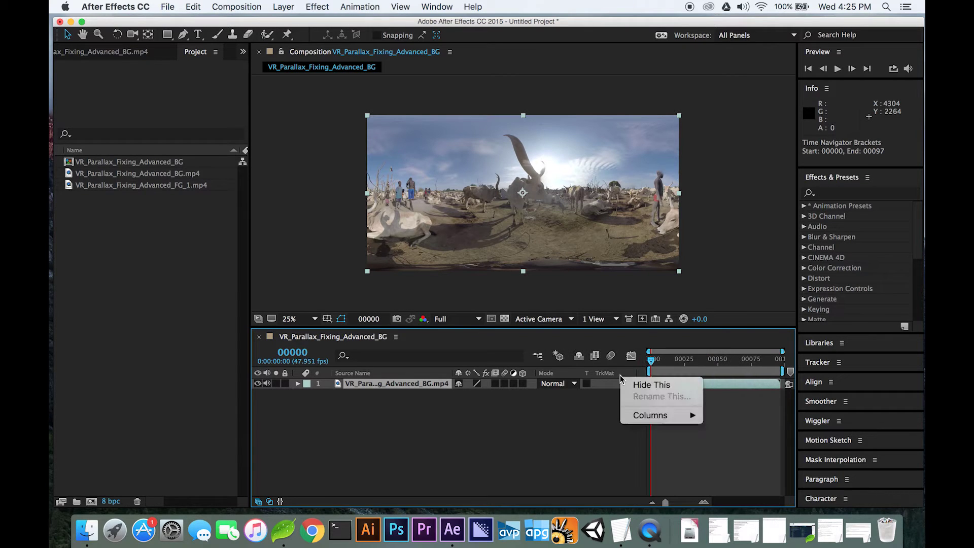
click(635, 383)
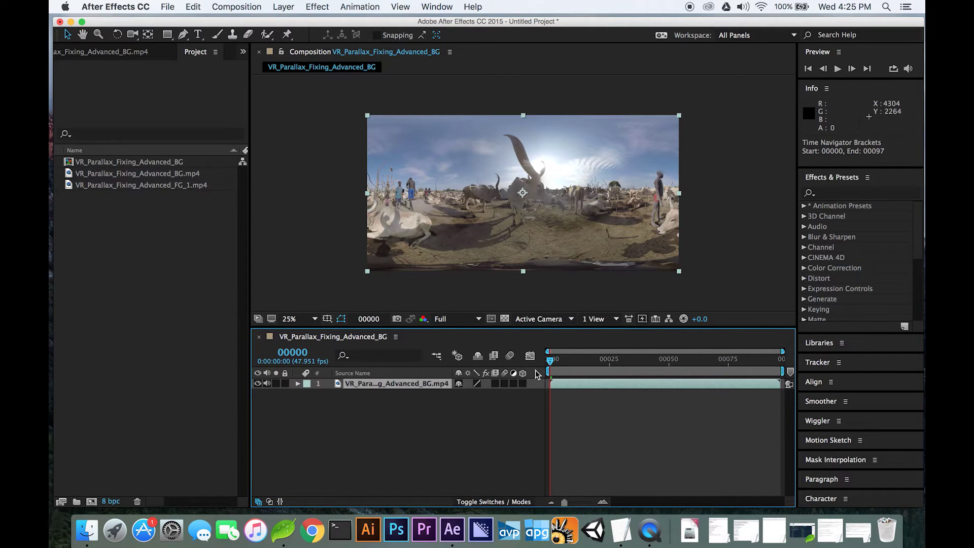
right_click(534, 377)
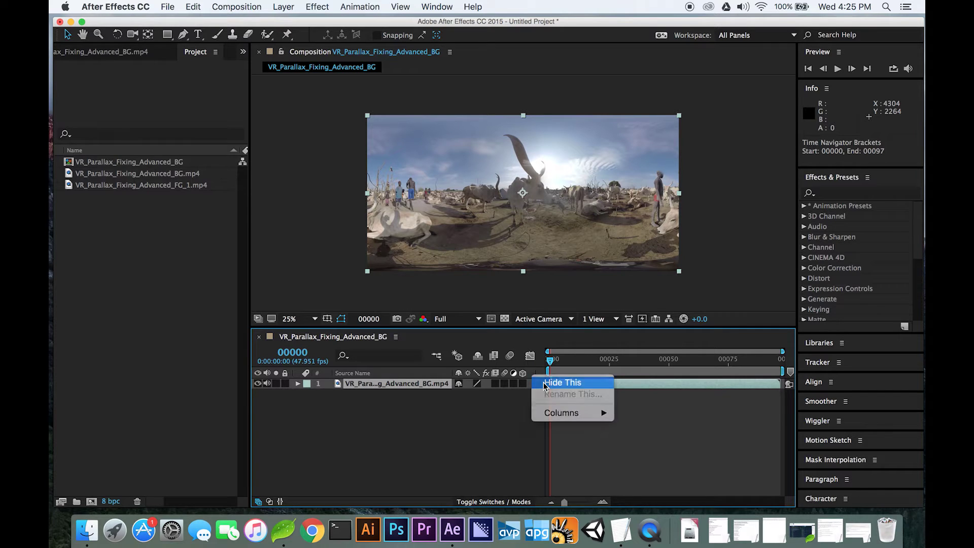
click(547, 383)
Enlarge the composition viewer above the timeline and set its magnification to Fit
drag(469, 328, 469, 347)
click(312, 338)
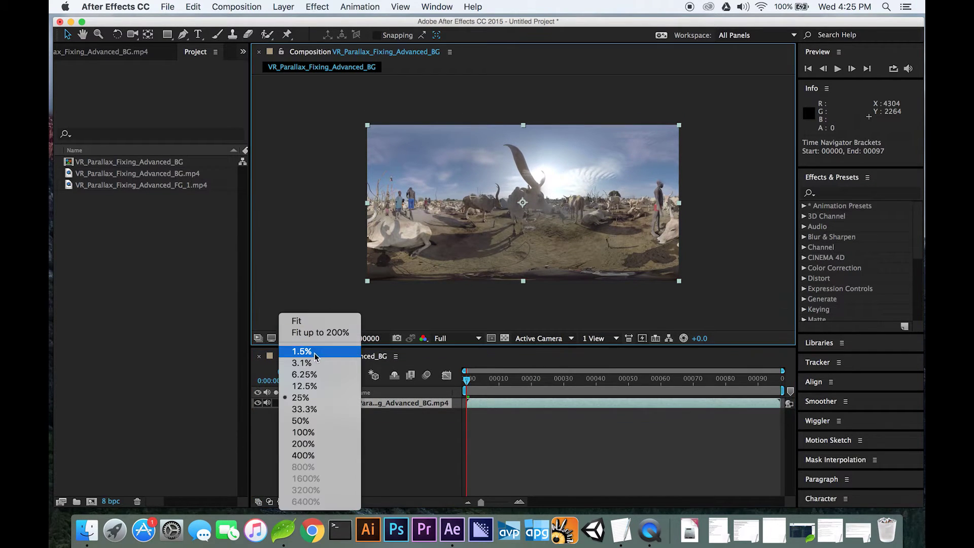
click(315, 321)
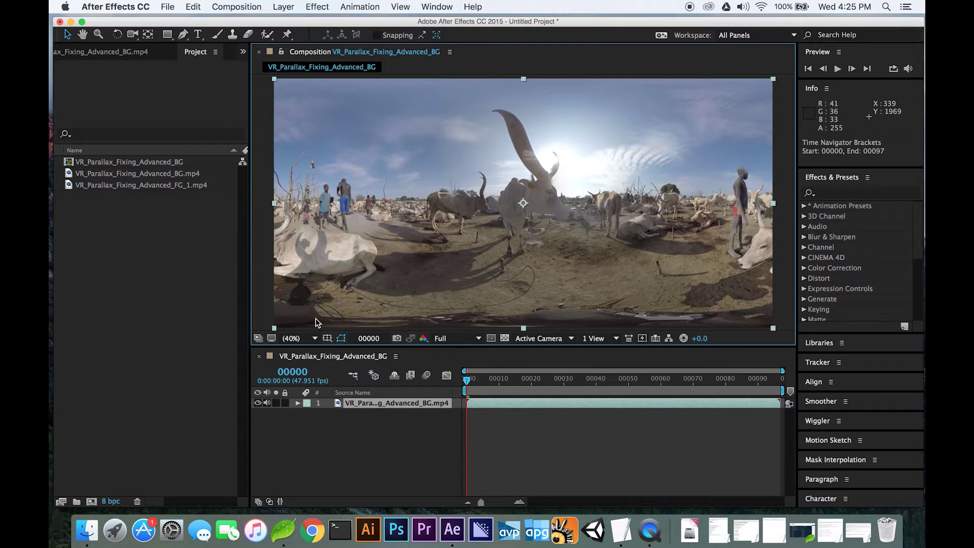
drag(483, 350, 491, 402)
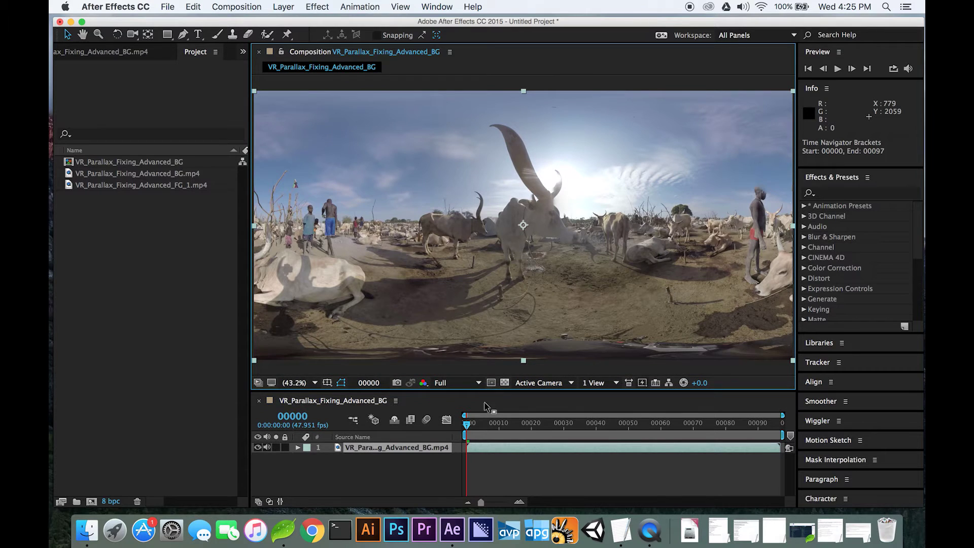
Scrub through the background clip from frame 2 to frame 38 to examine the stitching on the central cow
click(473, 428)
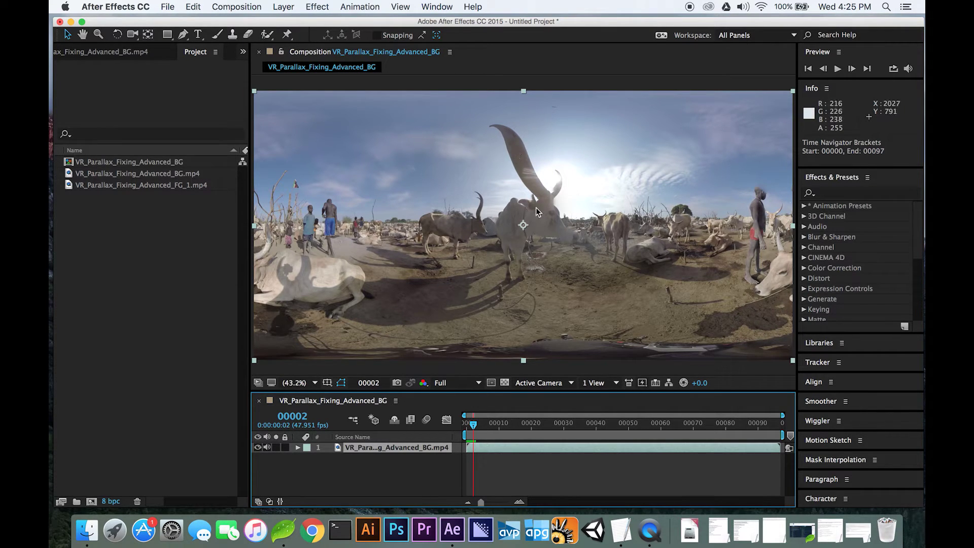
drag(510, 424, 509, 430)
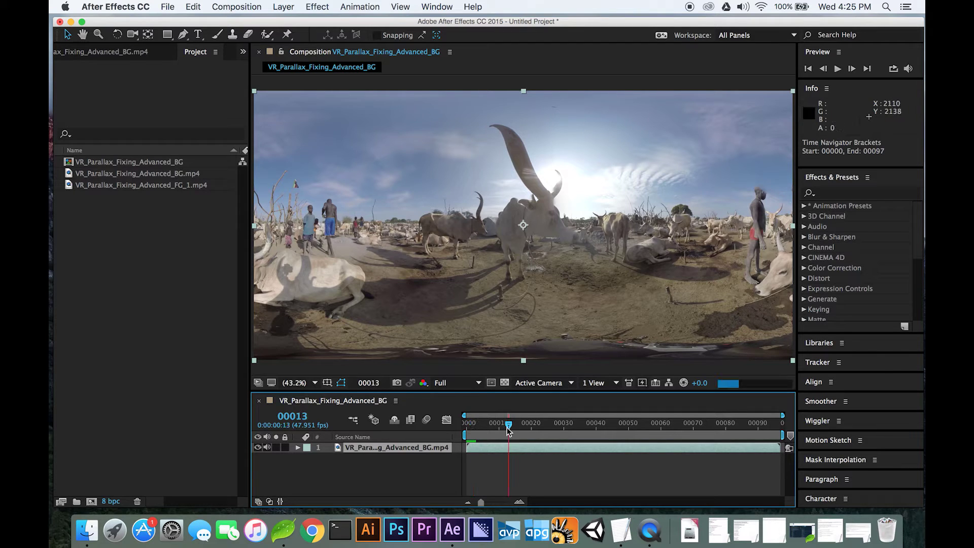
click(534, 431)
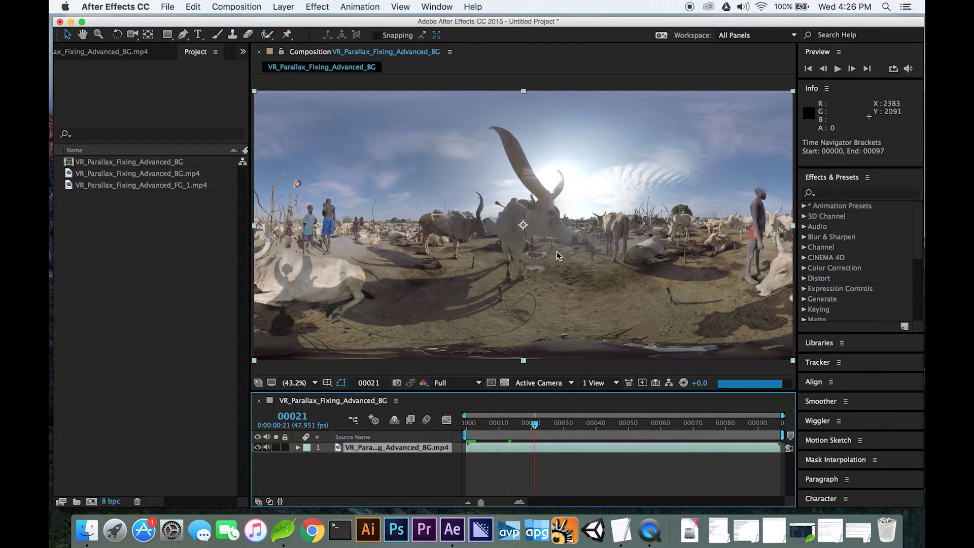
click(590, 424)
Add VR_Parallax_Fixing_Advanced_FG_1.mp4 to the composition above the background layer, starting at frame 0
click(133, 186)
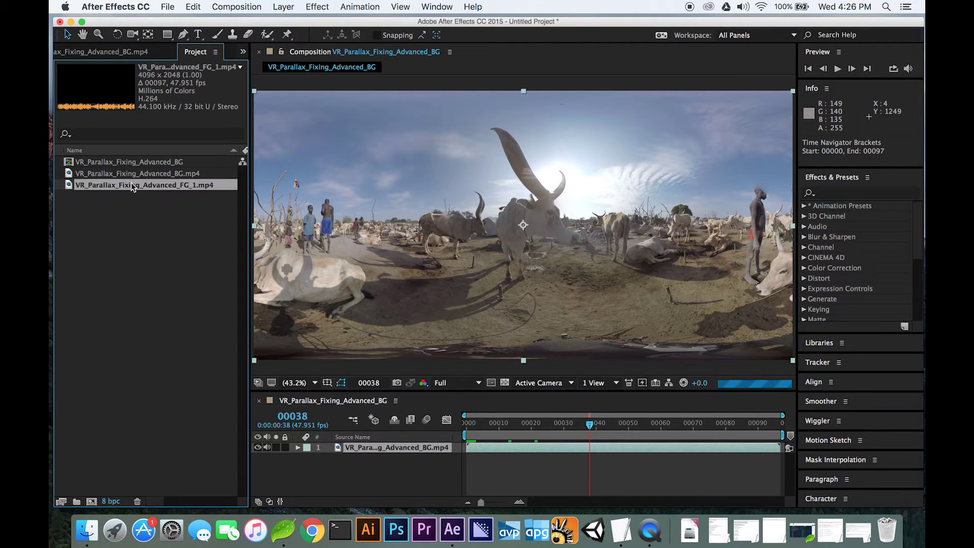
drag(71, 186, 470, 446)
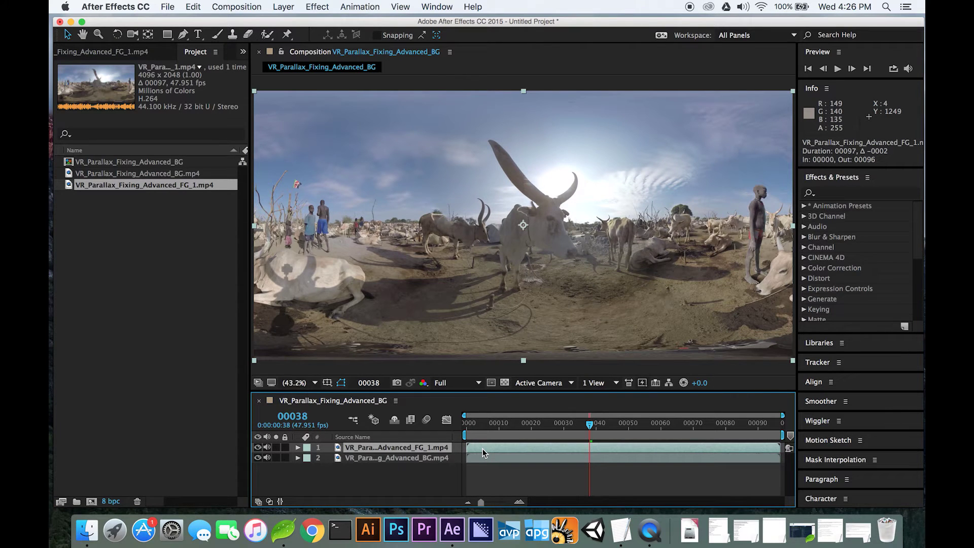
Toggle the foreground layer's visibility at frame 38 to compare its stitch with the background layer
click(258, 448)
click(258, 447)
click(258, 447)
click(258, 448)
click(258, 448)
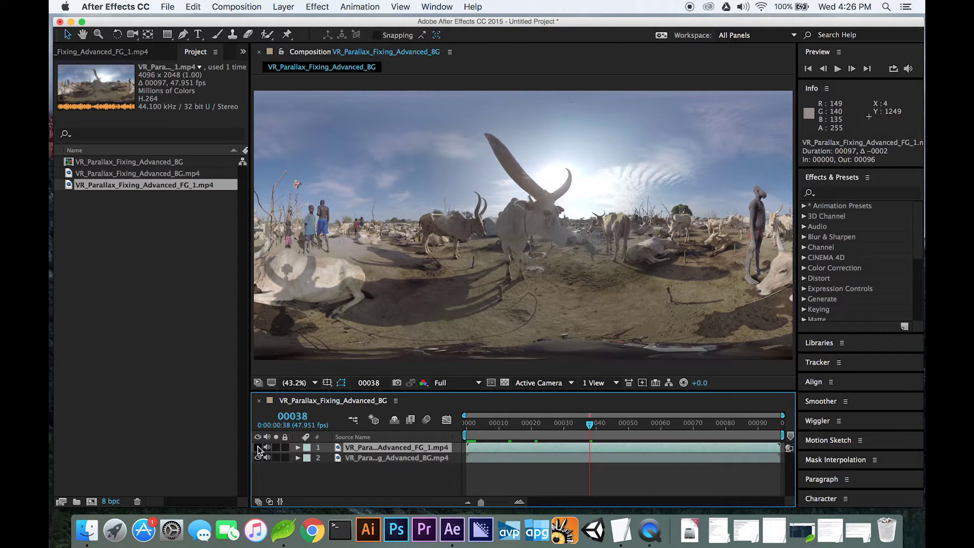
click(258, 448)
click(258, 447)
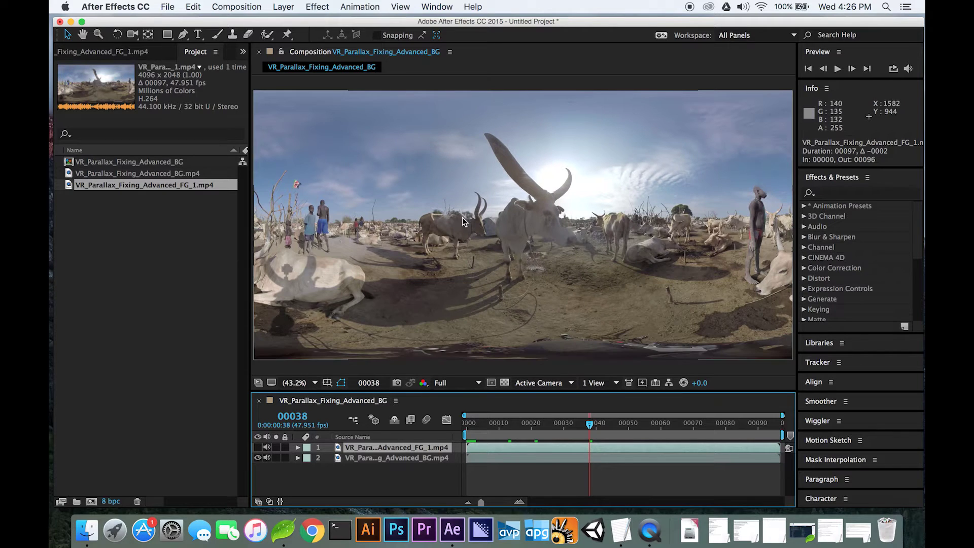
click(258, 448)
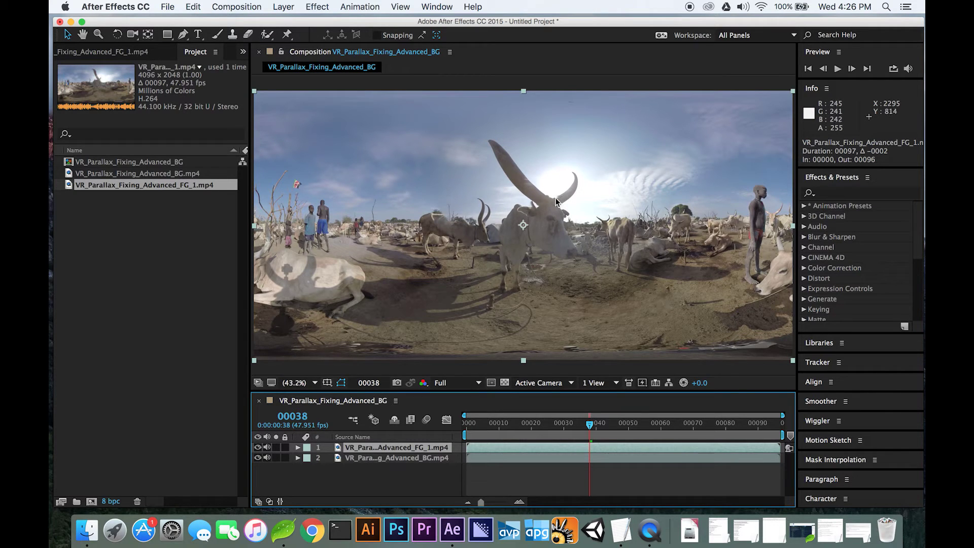
Go to frame 23 and compare the cow's stitch in both layers by repeatedly hiding and showing the foreground layer
click(566, 423)
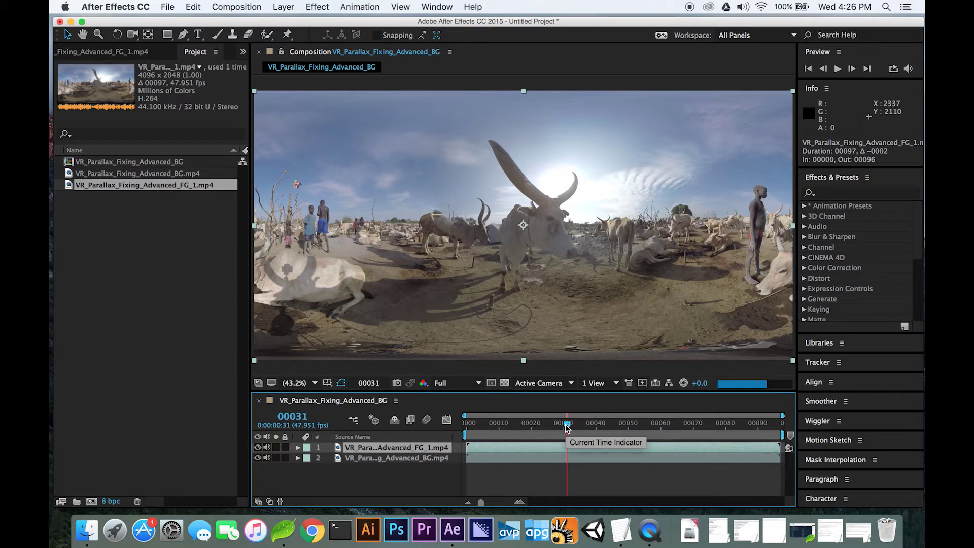
click(541, 423)
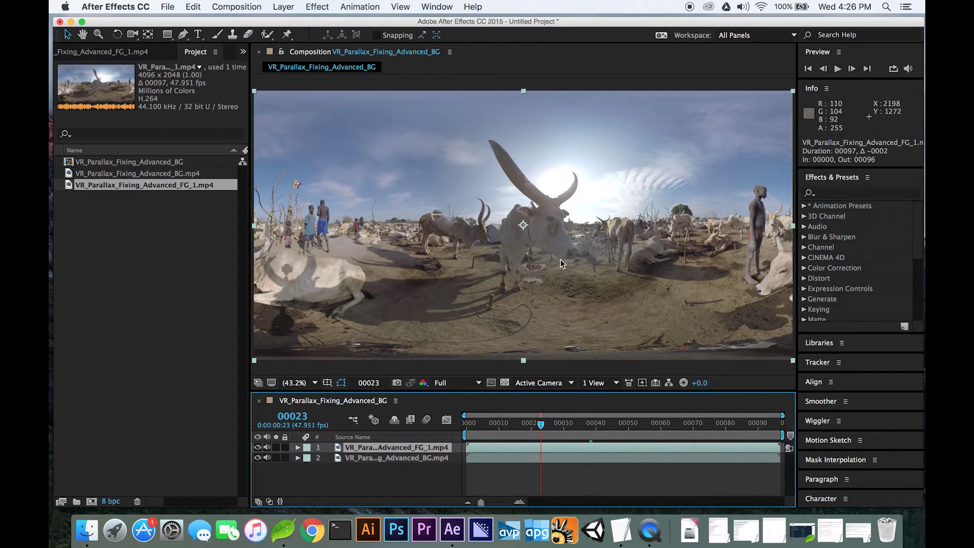
click(258, 448)
click(257, 448)
click(258, 448)
click(258, 448)
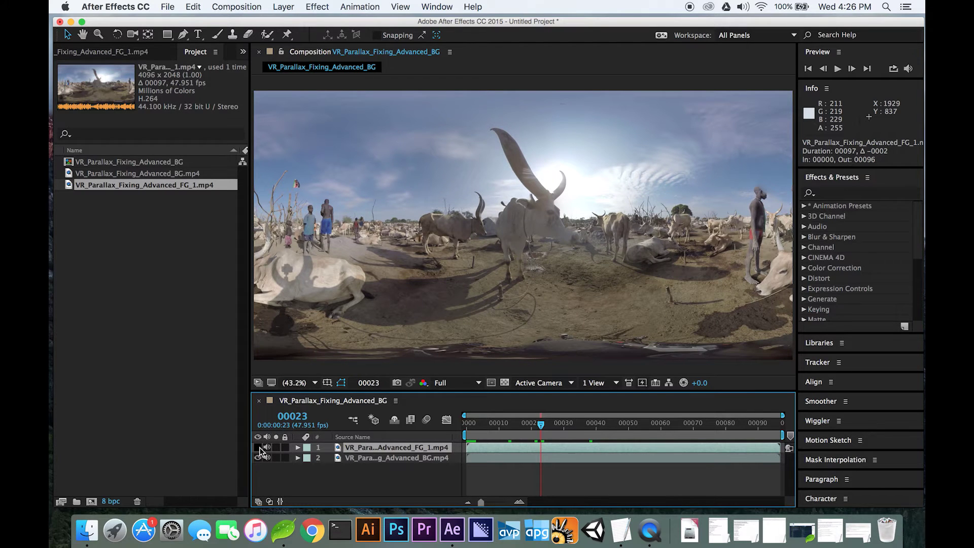
click(258, 448)
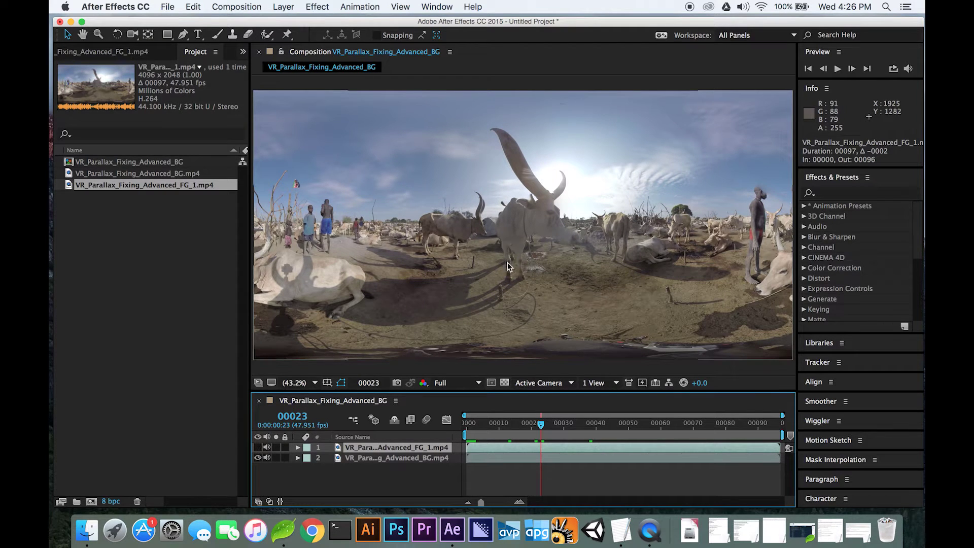
click(257, 448)
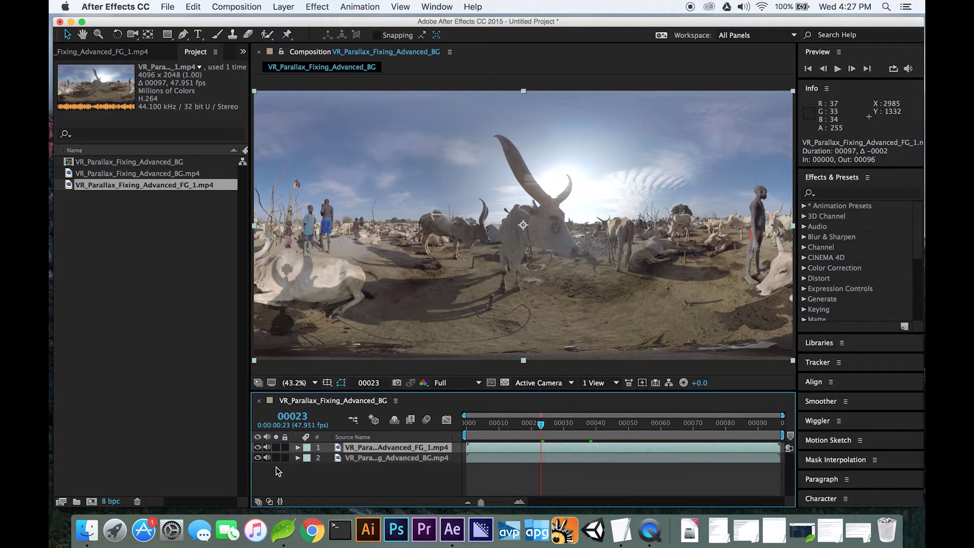
click(258, 448)
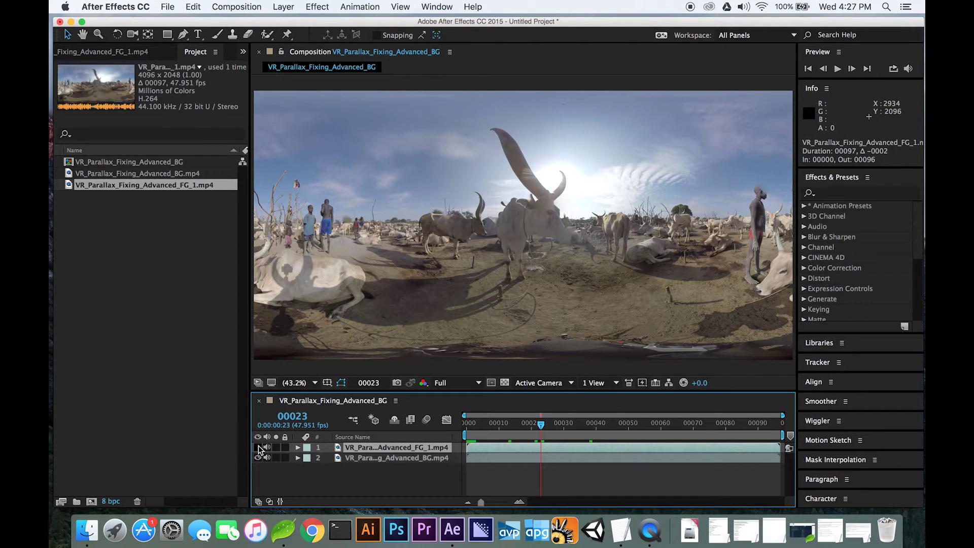
click(479, 447)
click(258, 448)
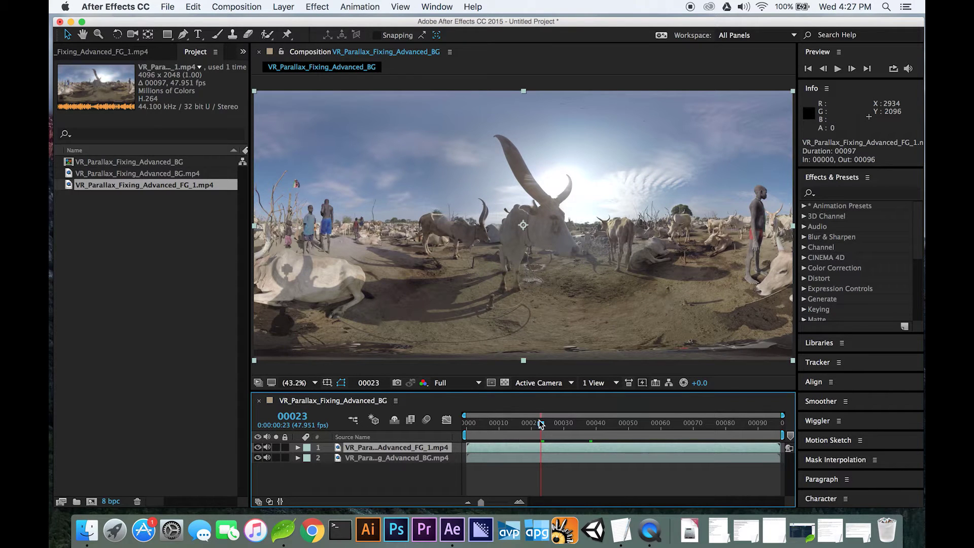
Go to frame 58 and compare the cow's stitch in both layers by repeatedly hiding and showing the foreground layer
drag(544, 426, 654, 424)
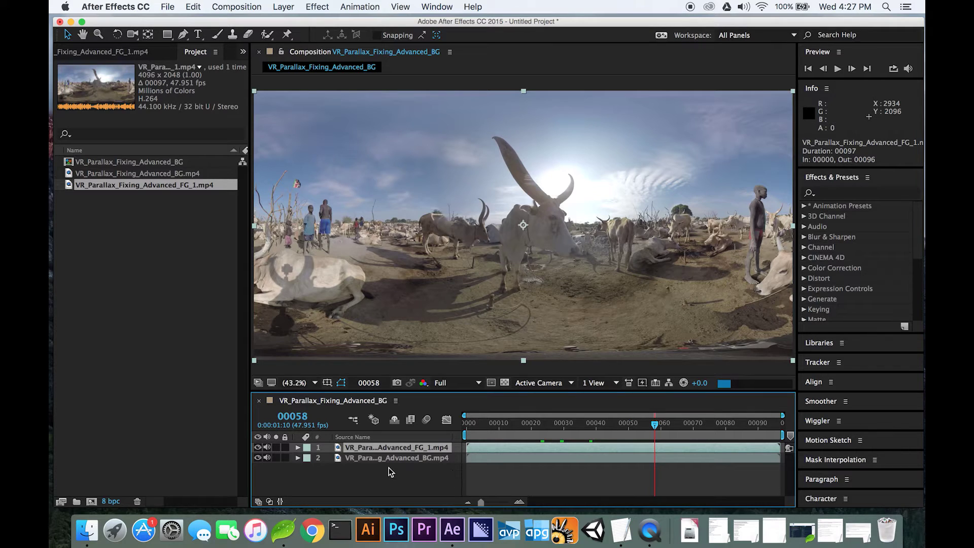
click(257, 447)
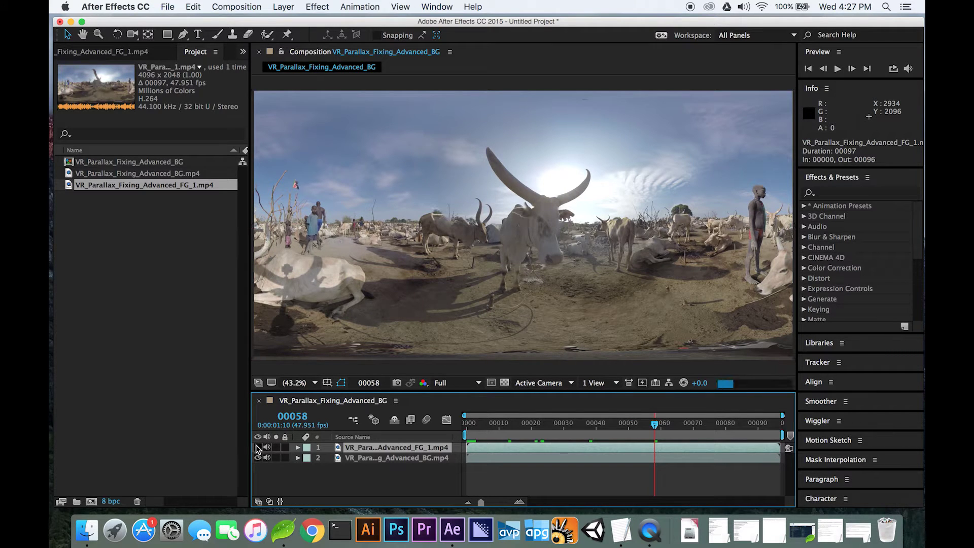
click(257, 447)
click(257, 447)
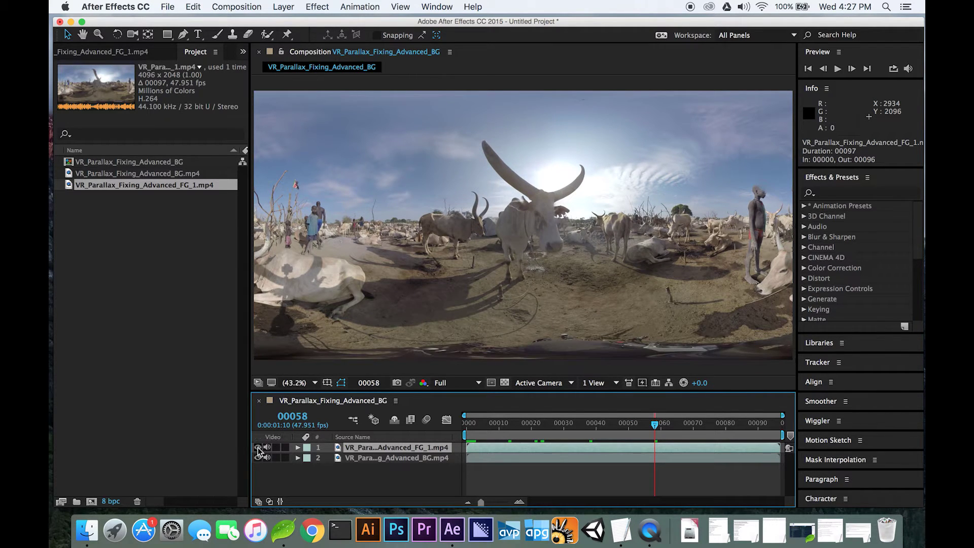
click(258, 447)
click(257, 447)
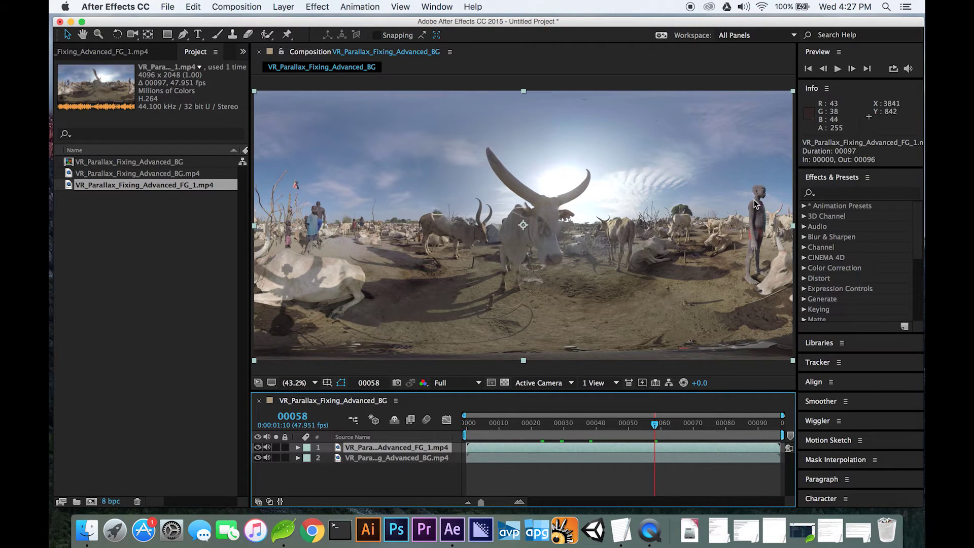
Draw a closed two-vertex Pen mask on the foreground layer just above the head of the standing man
drag(185, 32, 189, 91)
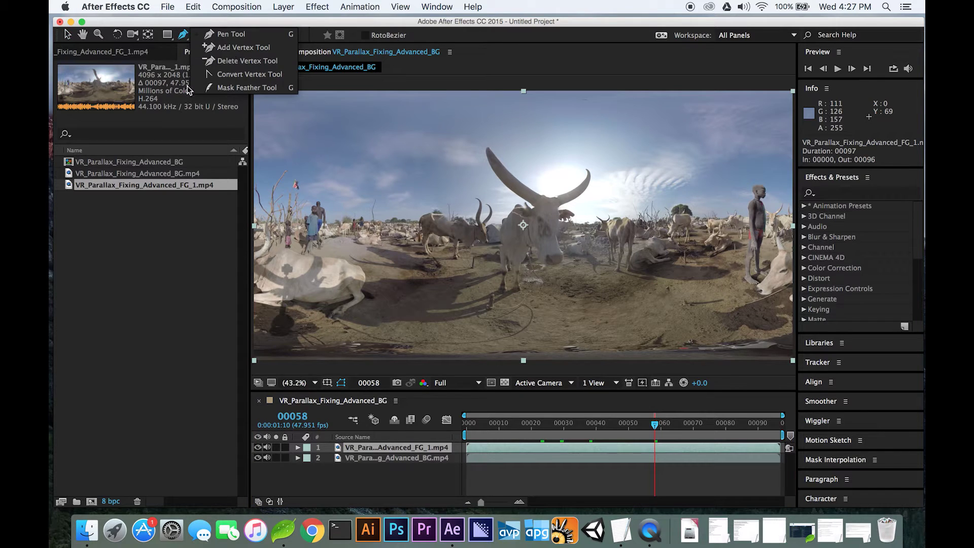
click(529, 447)
drag(185, 35, 229, 34)
drag(752, 173, 767, 216)
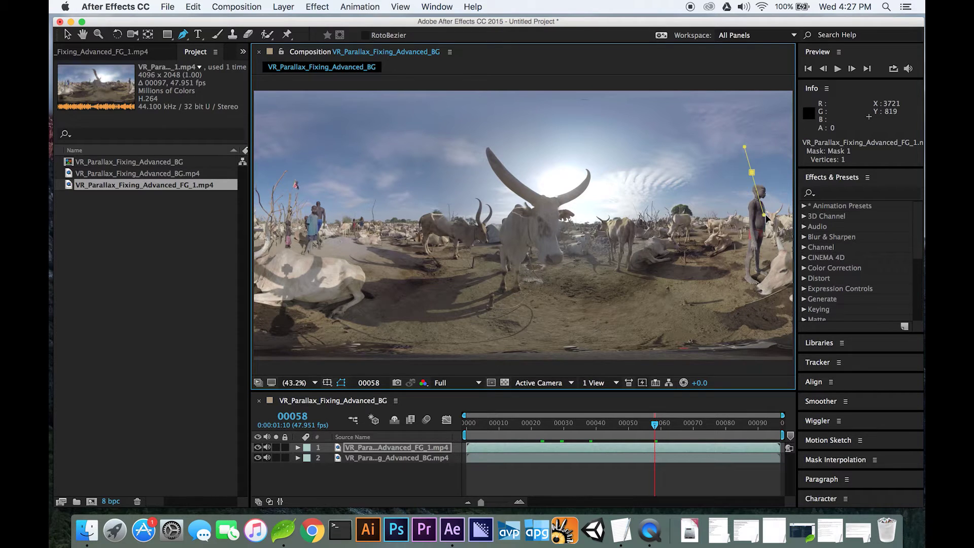
click(773, 178)
drag(752, 173, 745, 231)
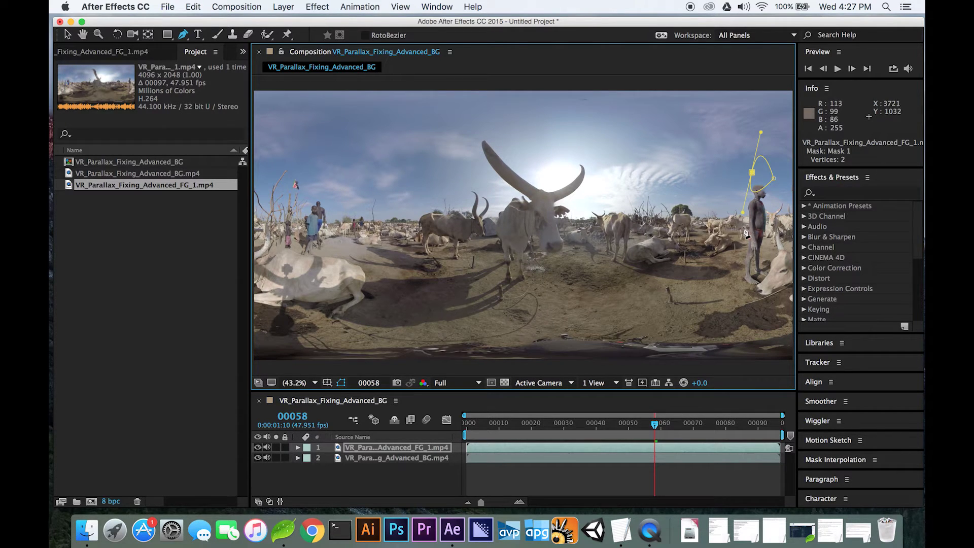
Lower both mask vertices toward the standing man's head and shoulder, and tilt the upper vertex's direction handles outward
key(v)
drag(775, 180, 772, 205)
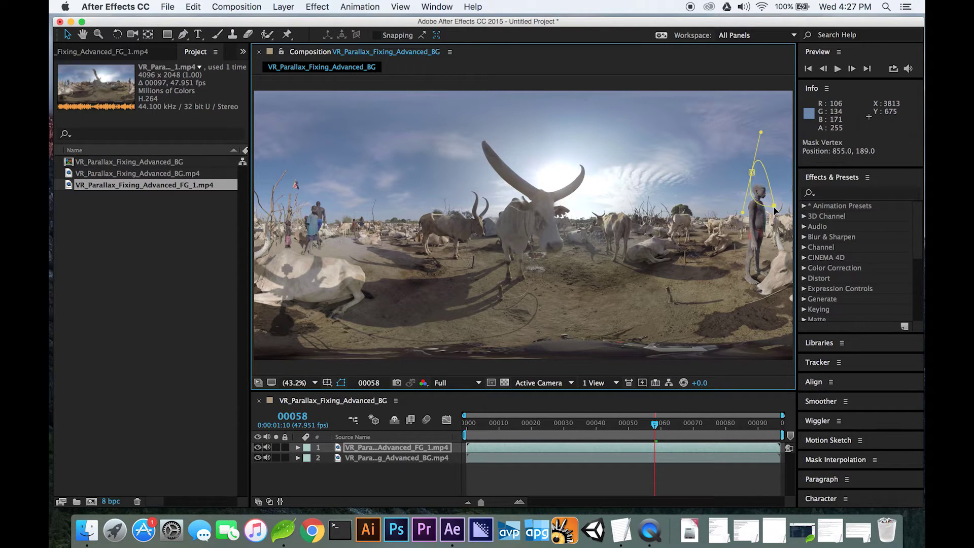
drag(752, 172, 752, 178)
mouse_move(742, 219)
mouse_down()
mouse_move(721, 215)
mouse_move(724, 229)
mouse_move(730, 210)
mouse_up()
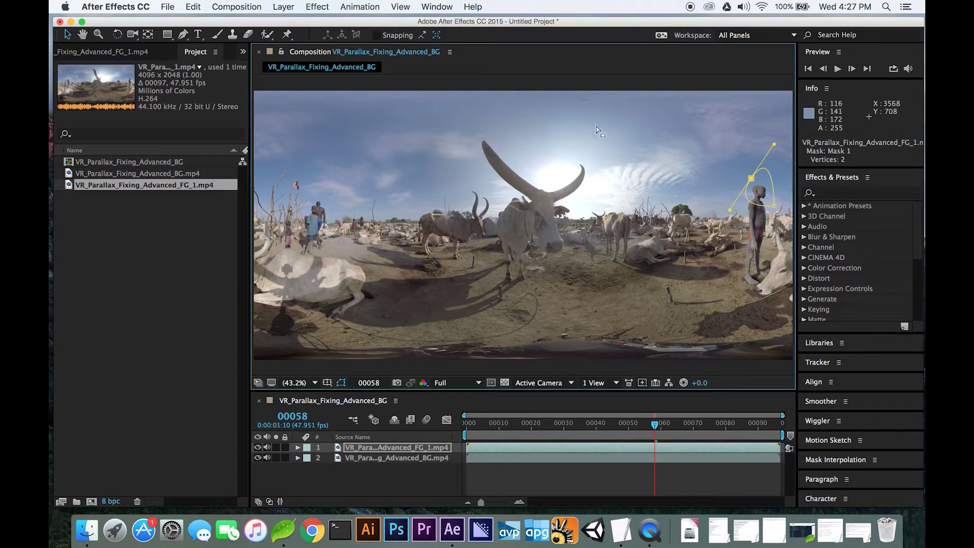
Convert the mask's lower vertex to a smooth point and adjust the upper vertex's handles to round the mask around the man's head
drag(185, 34, 219, 76)
drag(775, 206, 766, 216)
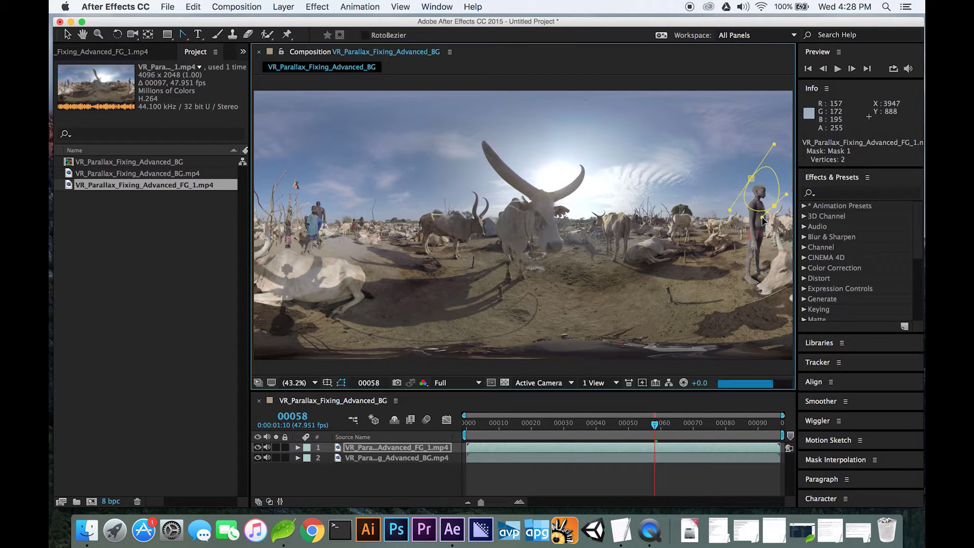
key(v)
drag(775, 147, 758, 142)
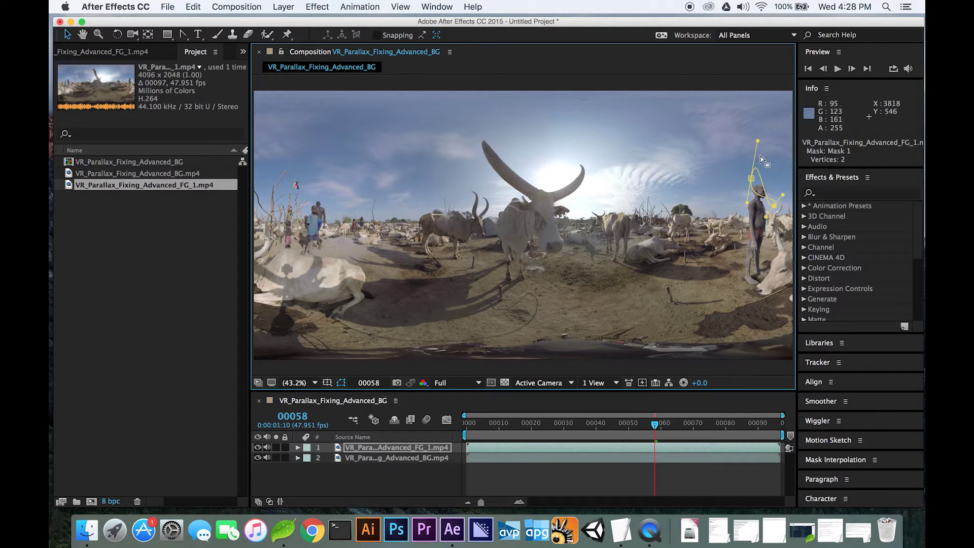
drag(752, 194, 772, 168)
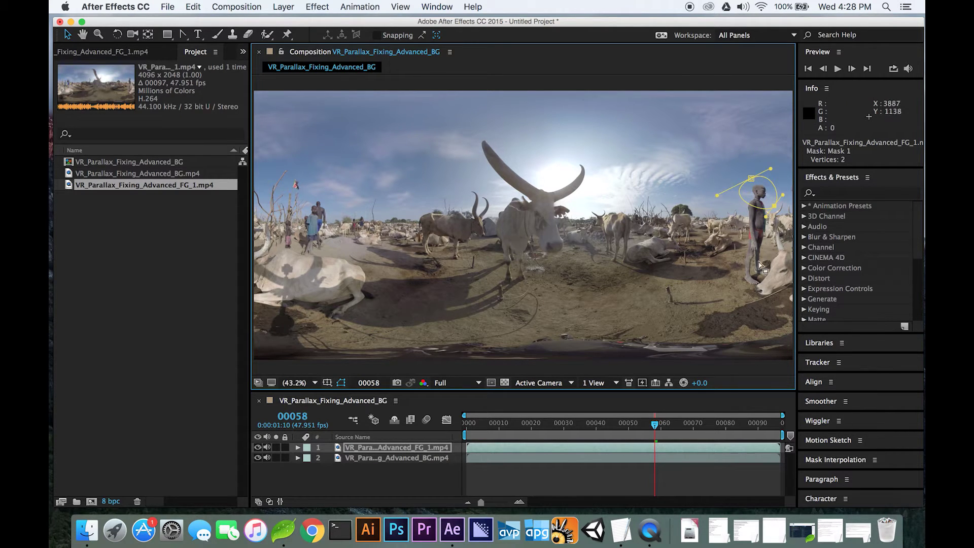
Toggle the foreground layer to compare the man's masked head, and check it at frames 43, 56, 61 and 69
click(614, 468)
click(258, 448)
click(258, 448)
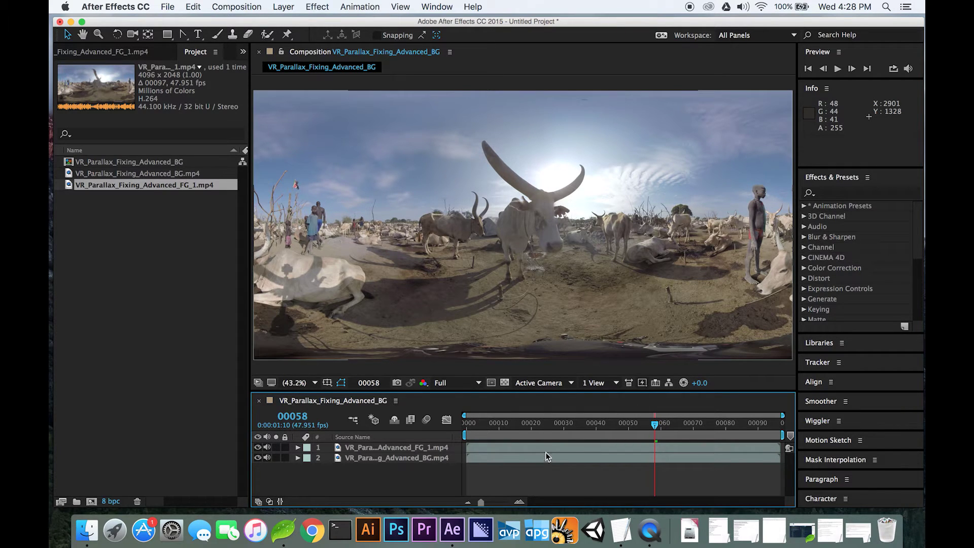
click(606, 424)
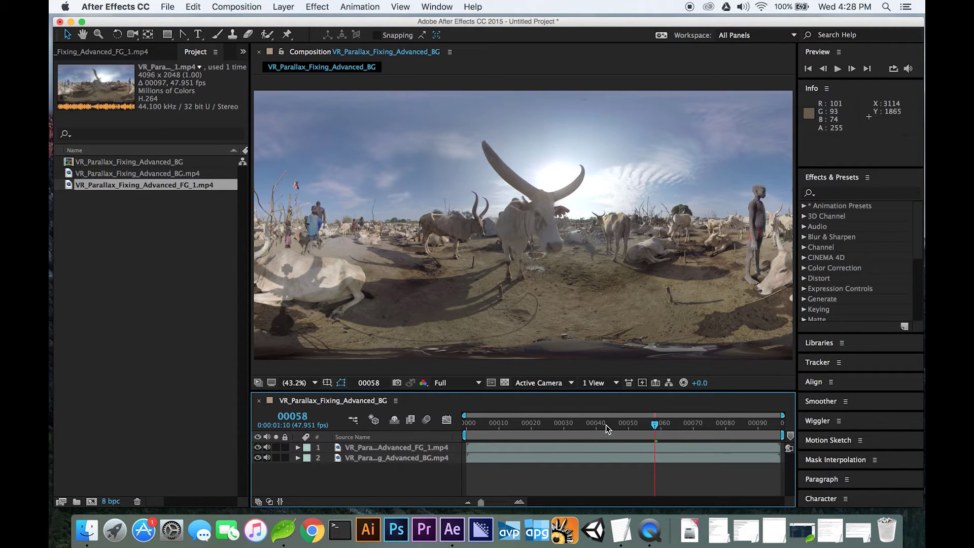
key(space)
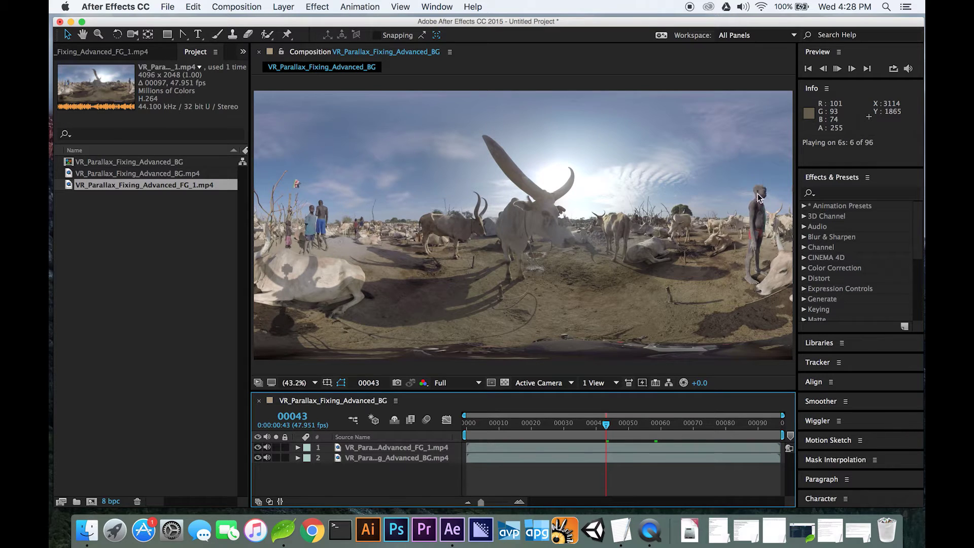
click(648, 427)
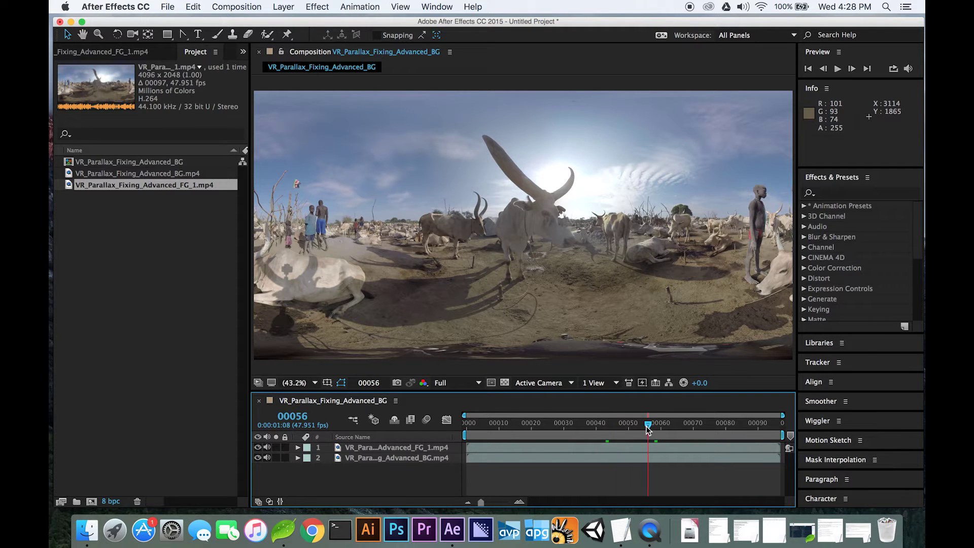
click(664, 427)
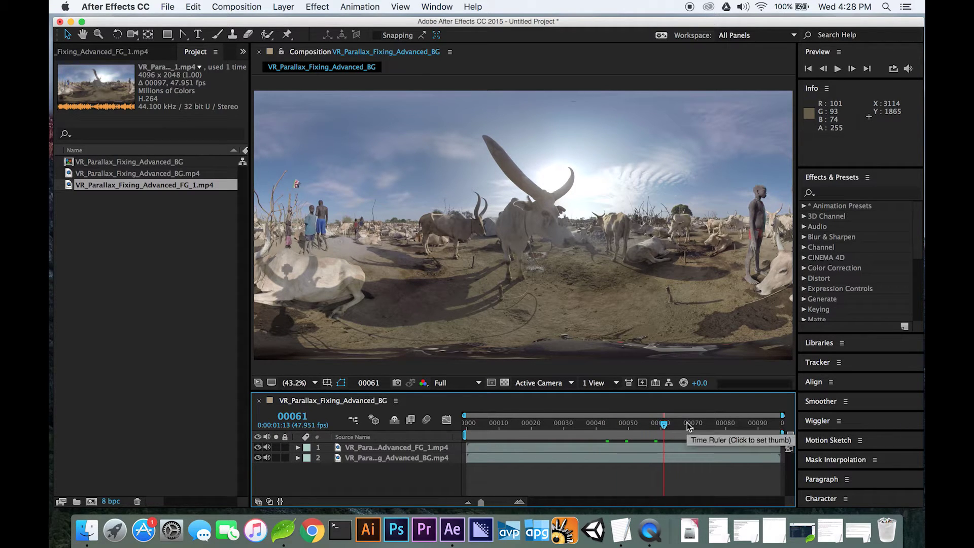
click(690, 427)
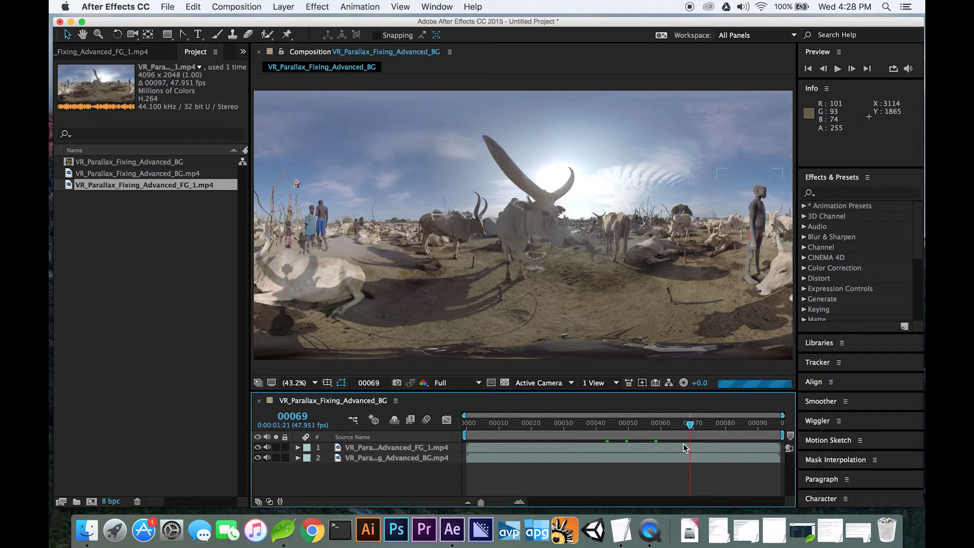
Go to frame 36 and add a second copy of VR_Parallax_Fixing_Advanced_FG_1.mp4 as the uppermost layer, starting at frame 0
click(583, 432)
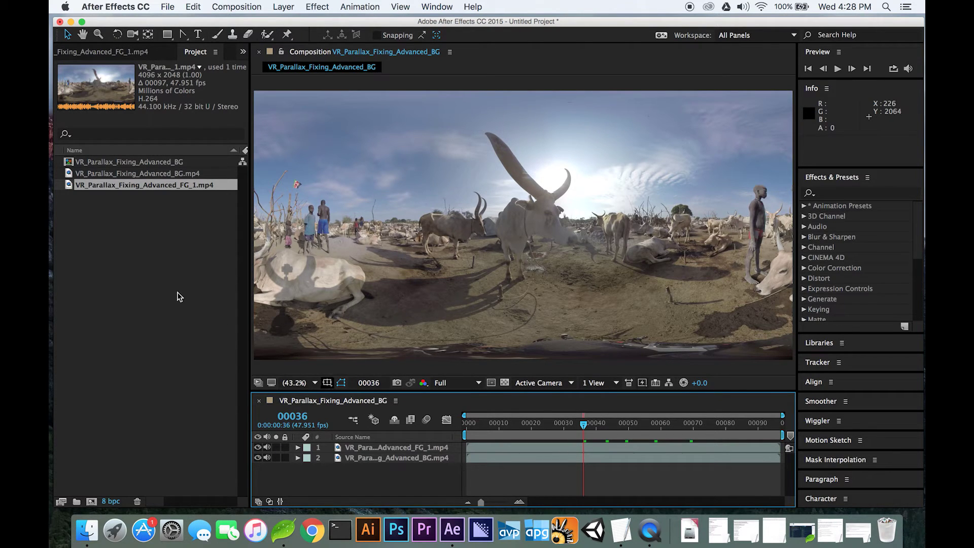
click(136, 264)
click(158, 185)
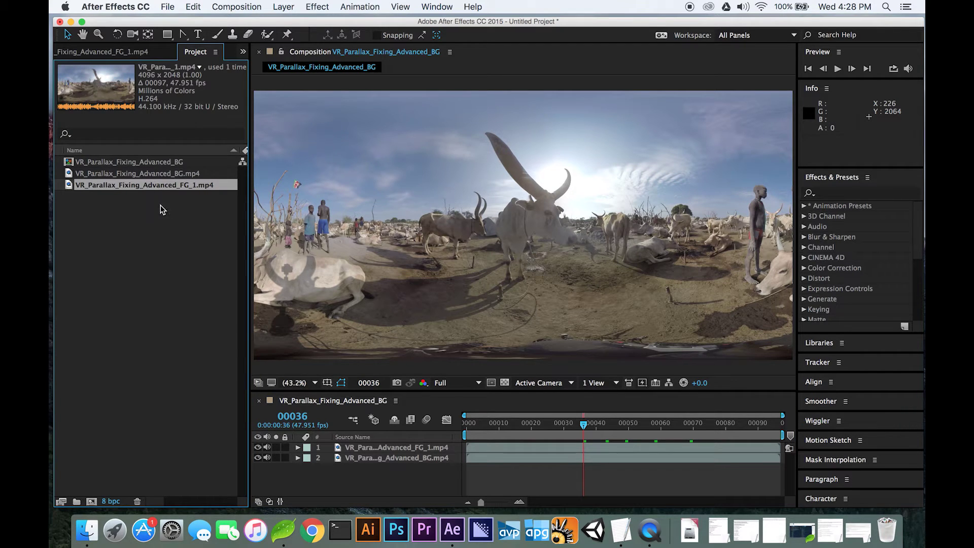
drag(485, 442, 404, 455)
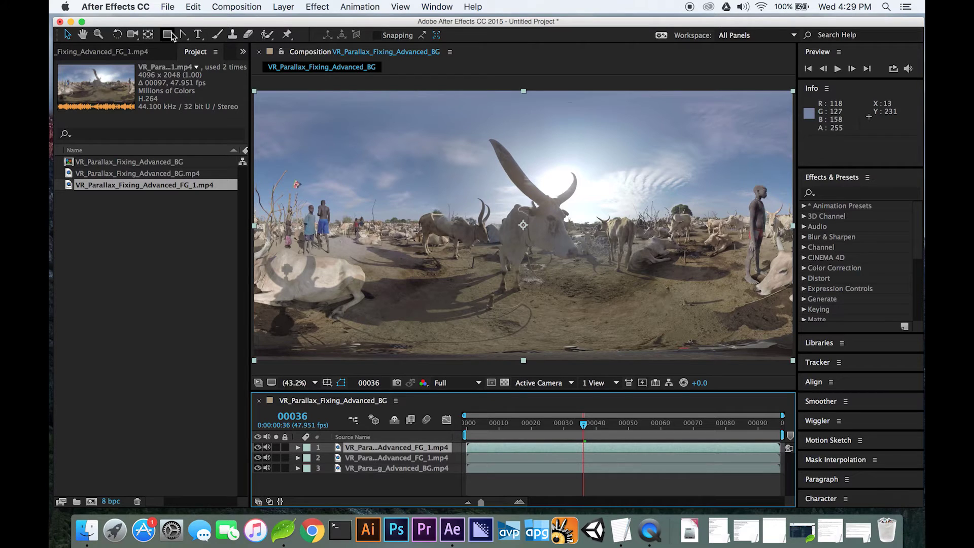
Draw an elliptical mask about 1435 px tall on the new foreground layer and move it over the central cow
drag(169, 34, 206, 65)
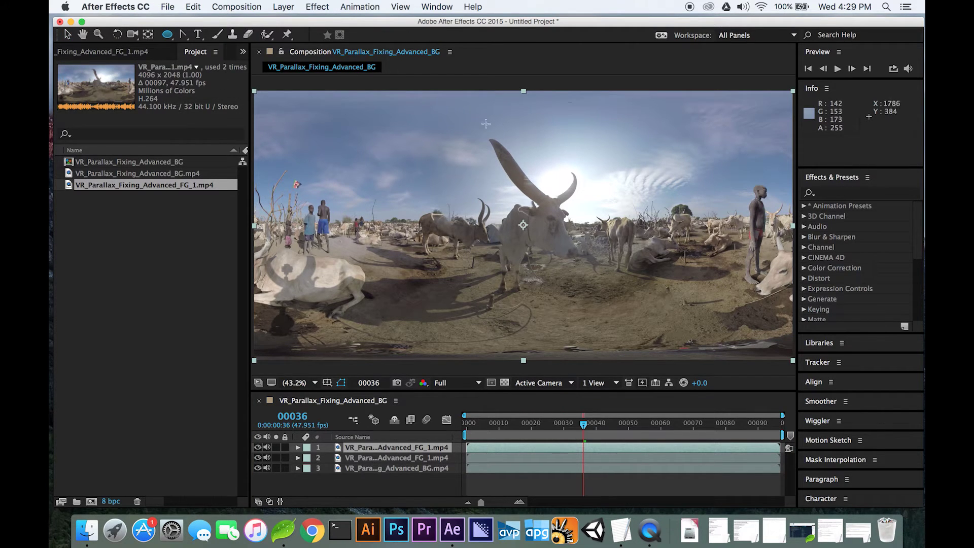
drag(487, 118, 551, 207)
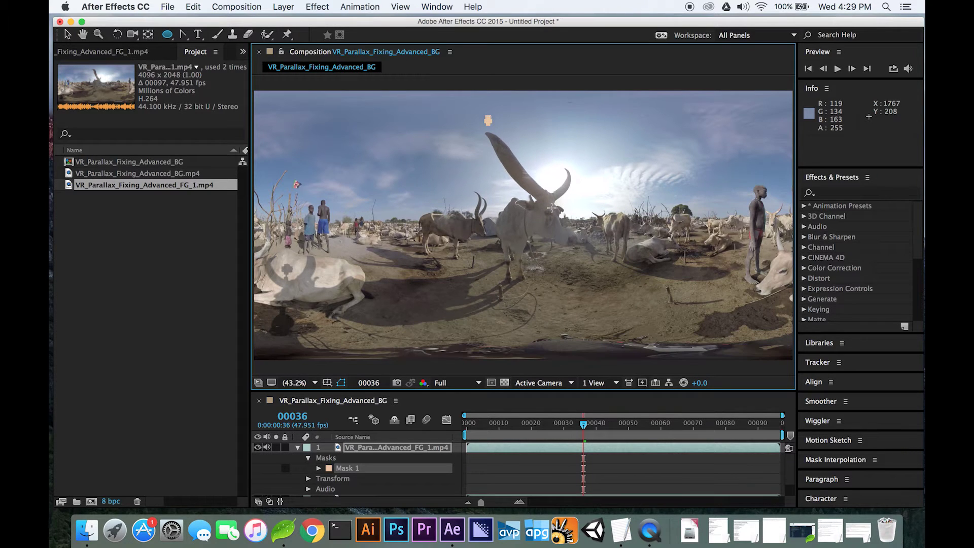
drag(598, 292, 599, 307)
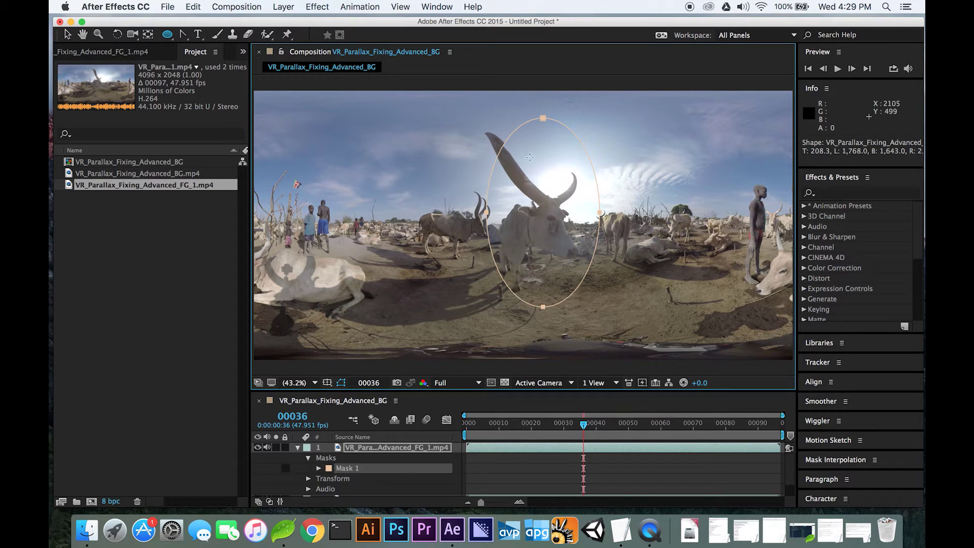
key(v)
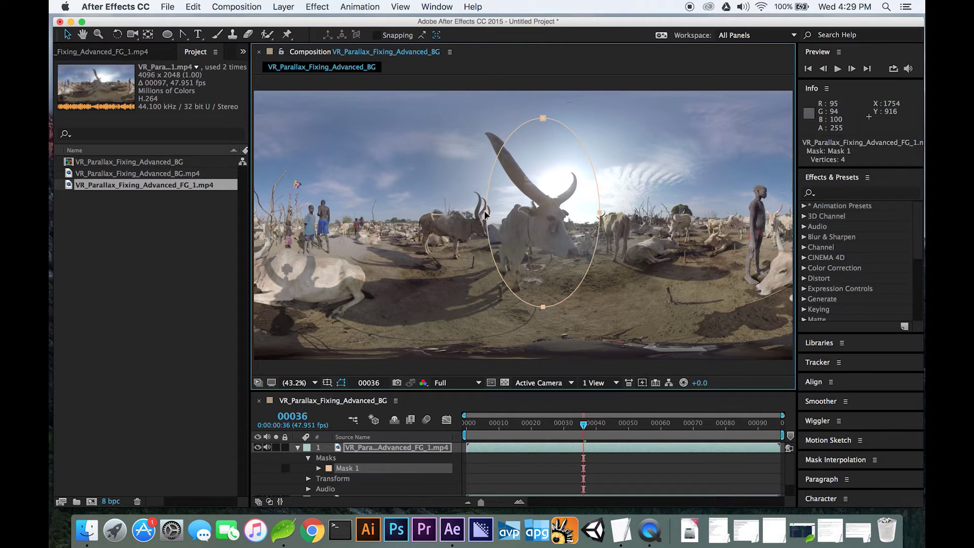
drag(544, 119, 525, 107)
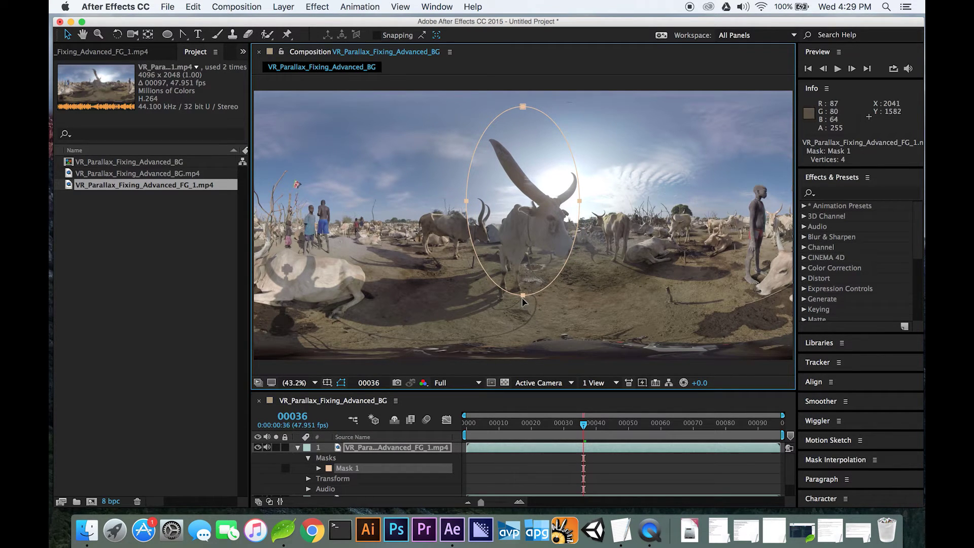
Pull the cow mask's lower and right vertices outward for more room below the hooves and beside the head
drag(554, 465, 574, 366)
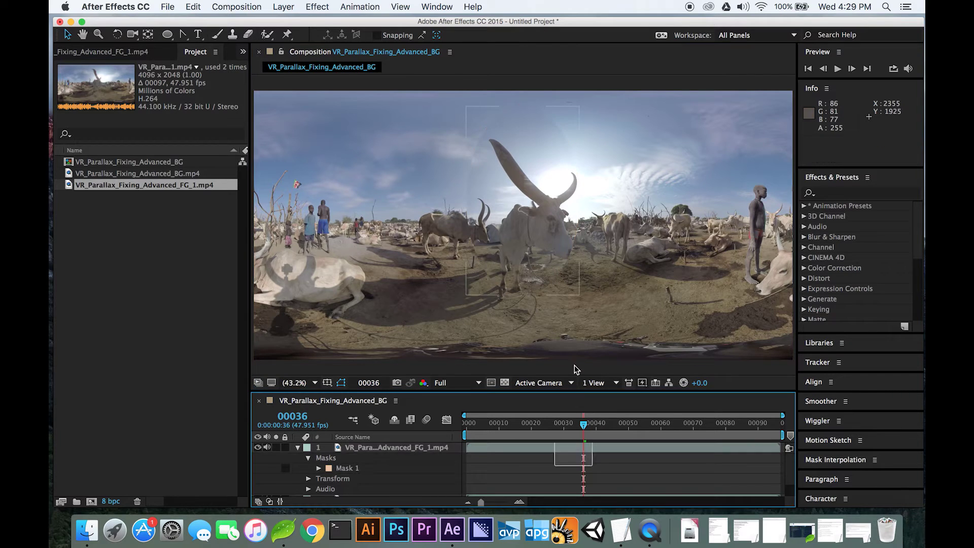
click(532, 286)
drag(523, 295, 531, 322)
click(514, 475)
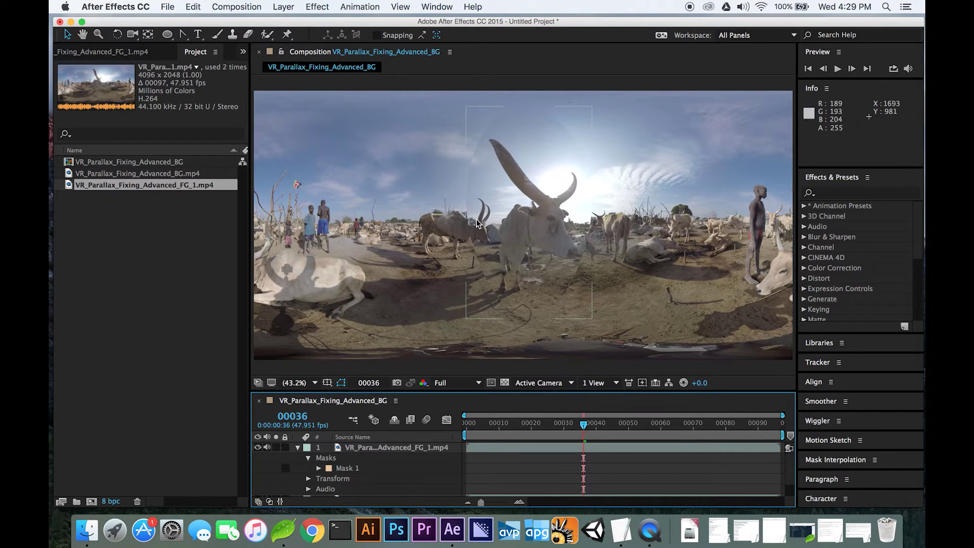
Move the cow mask's left vertex down beside the front hooves and its upper vertex to just above the long horn's tip
click(477, 238)
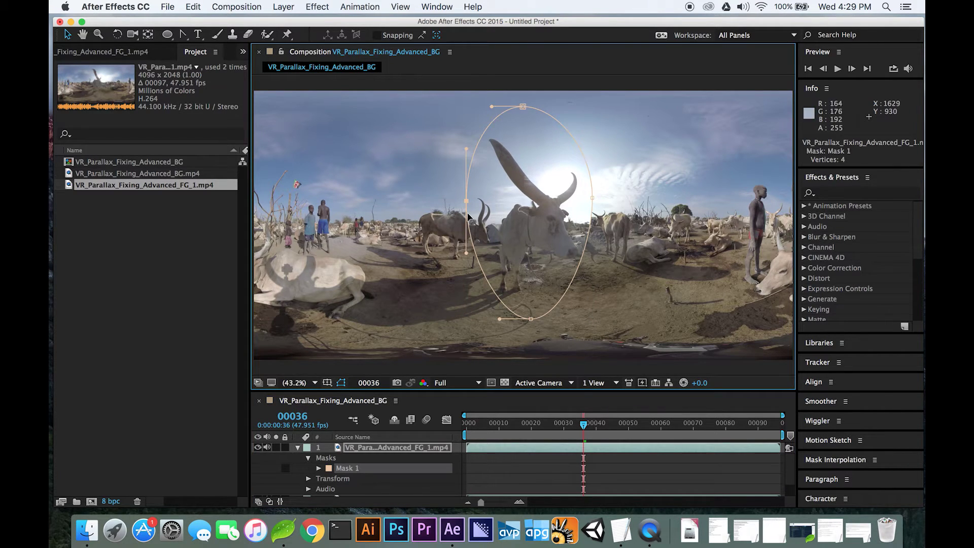
drag(468, 253, 496, 306)
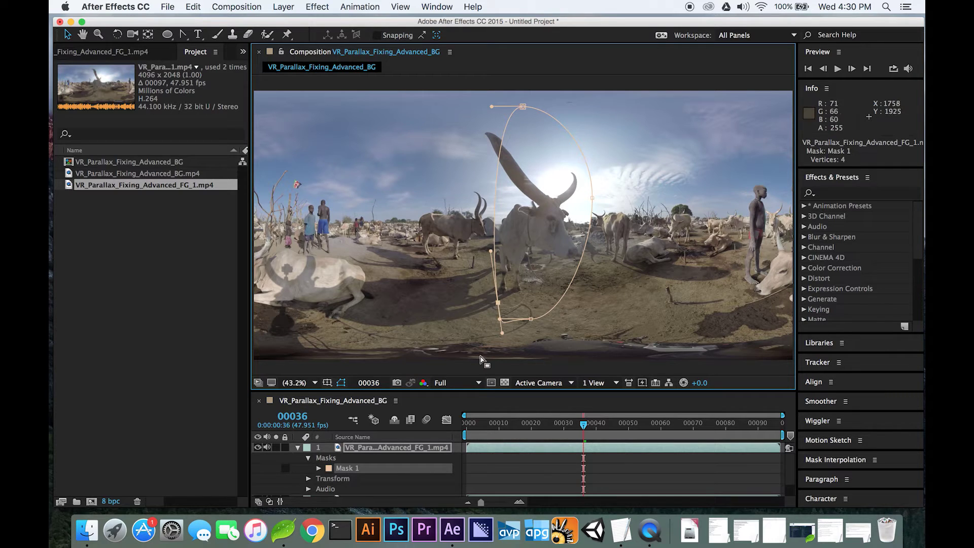
click(526, 466)
click(519, 153)
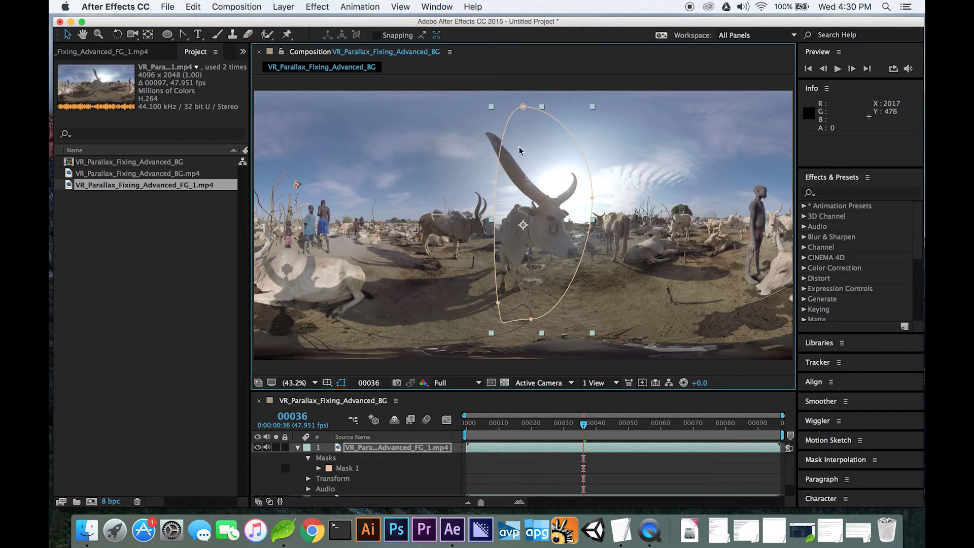
drag(522, 108, 491, 139)
Check how well the mask encloses the moving cow at frames 41, 53, 62 and 70
click(598, 424)
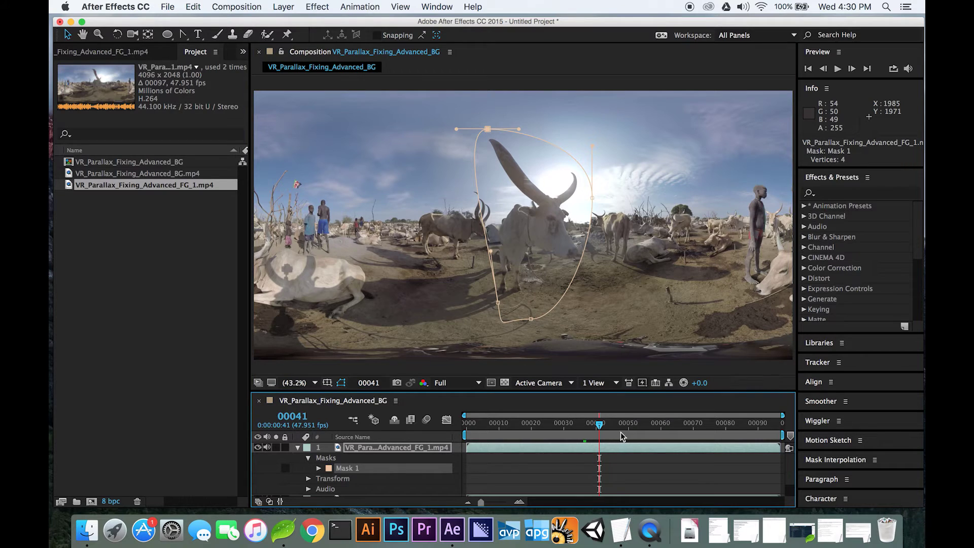
click(639, 424)
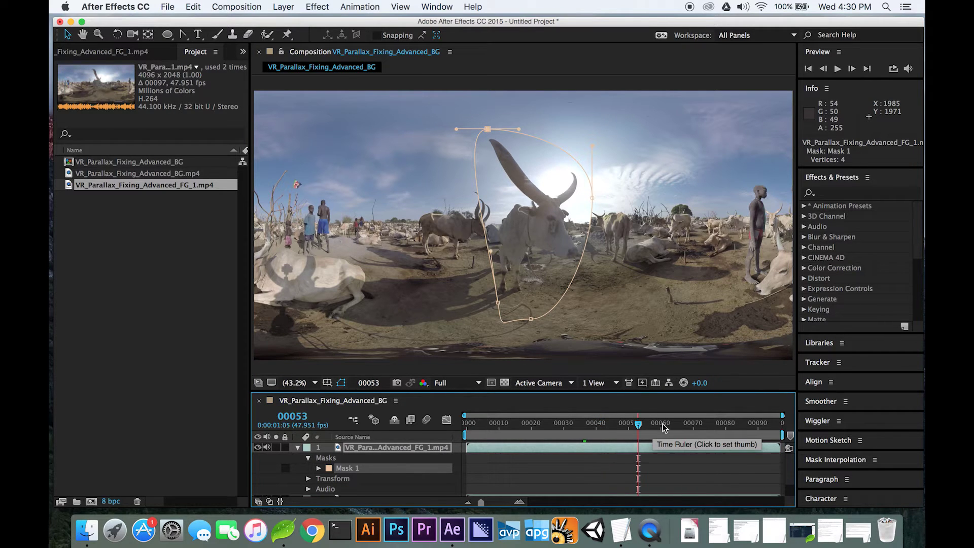
click(667, 424)
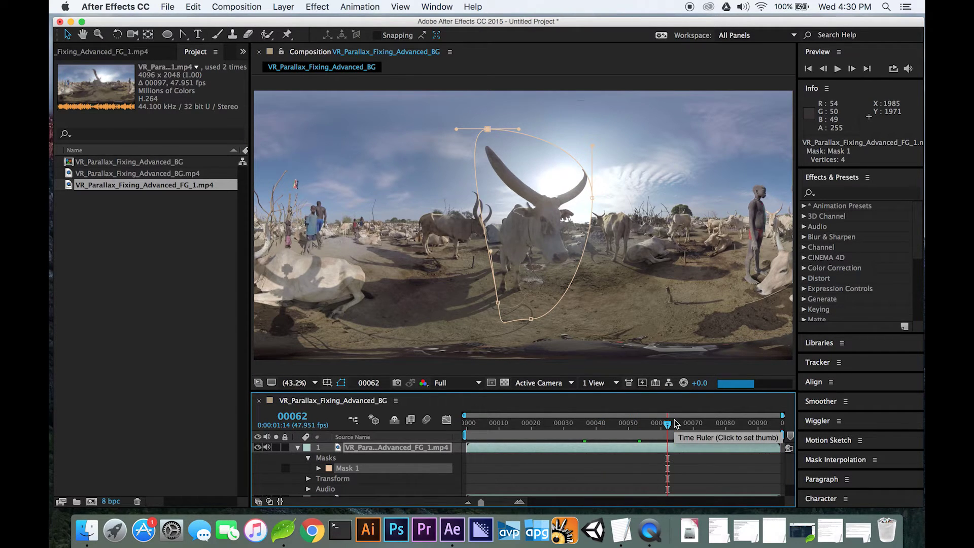
click(693, 424)
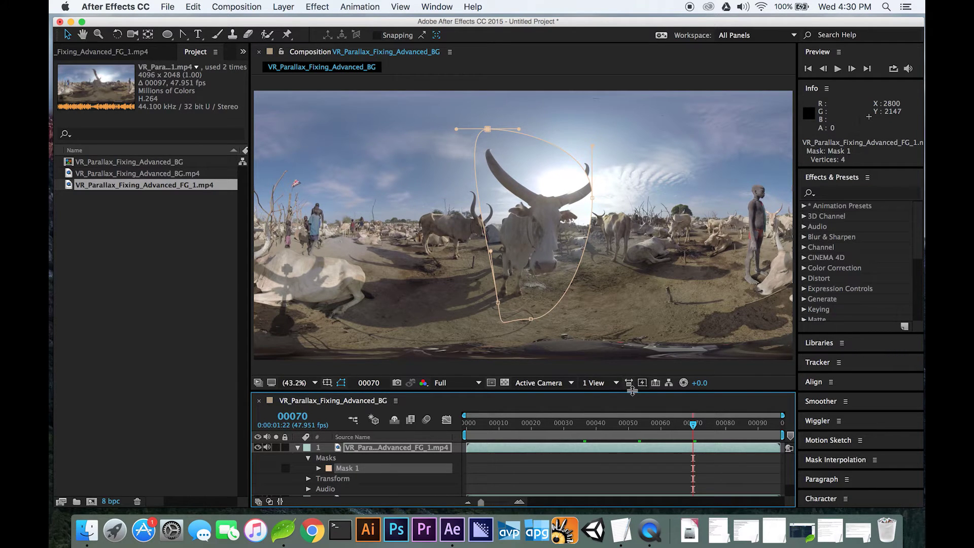
Save the project as VR_Parallax_Fixing_Advanced in the VR_Parallax_Fixing_Advanced_EXAMPLE folder inside VR_101 on the Desktop
drag(636, 388, 627, 350)
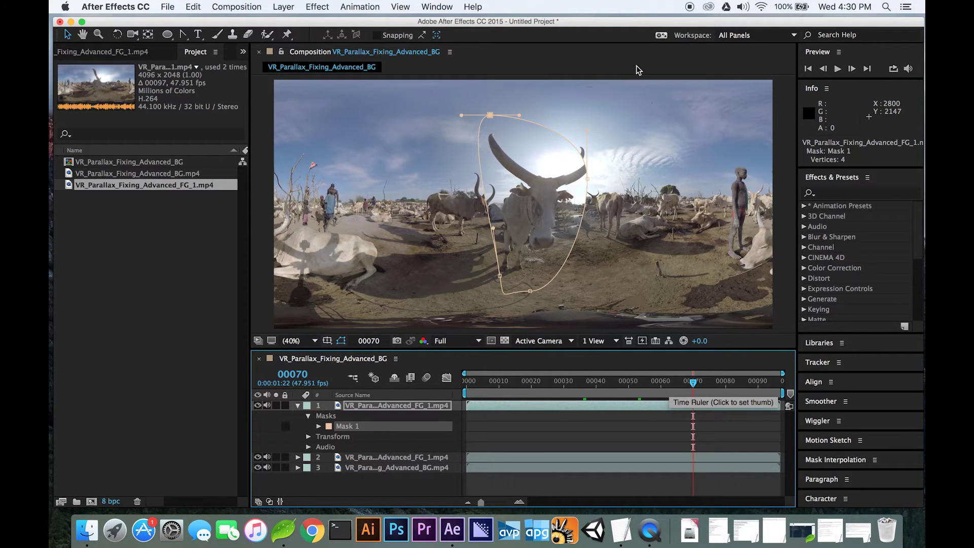
key(super+s)
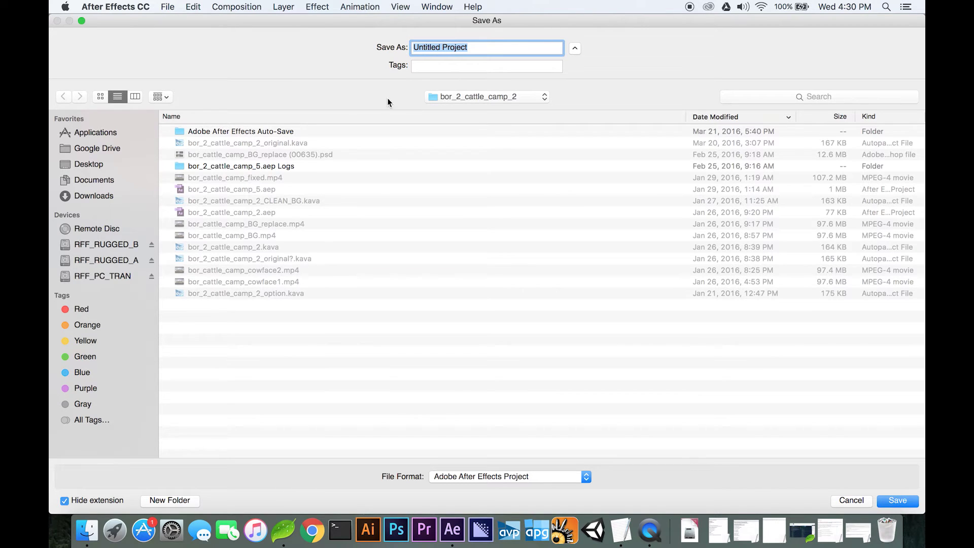
click(77, 165)
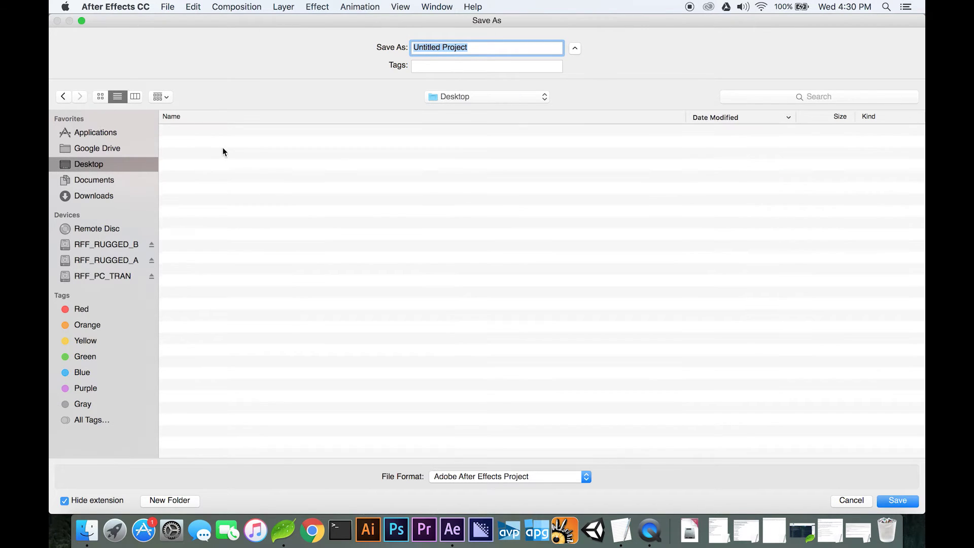
double_click(224, 130)
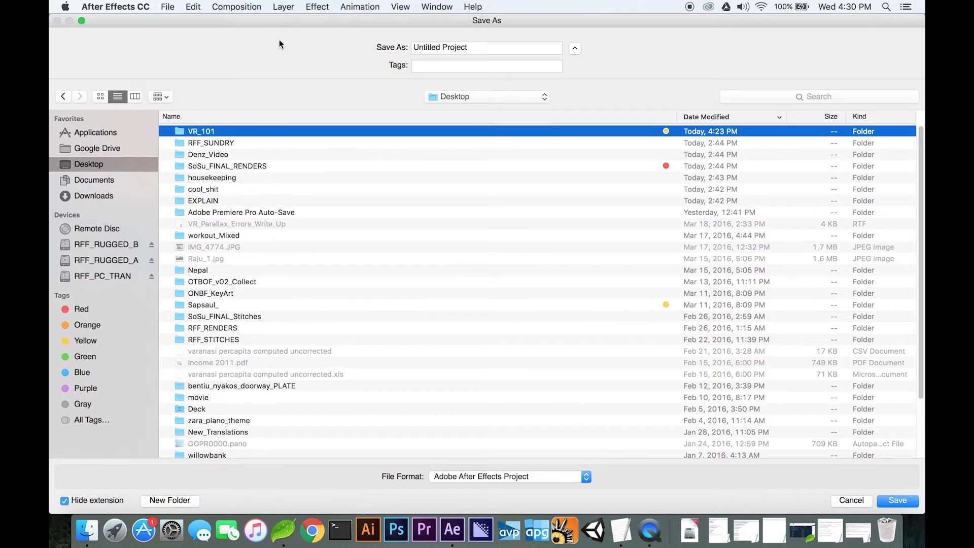
drag(280, 19, 282, 19)
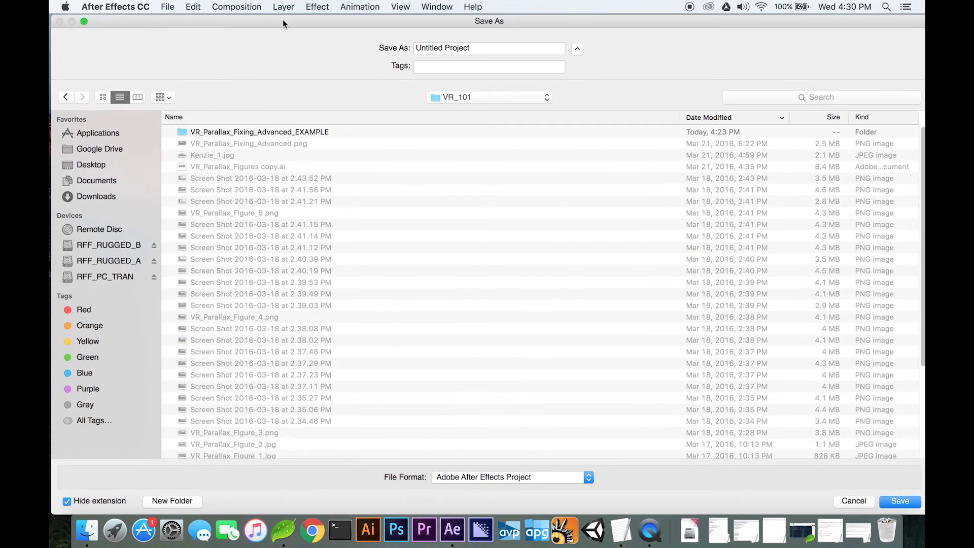
double_click(280, 133)
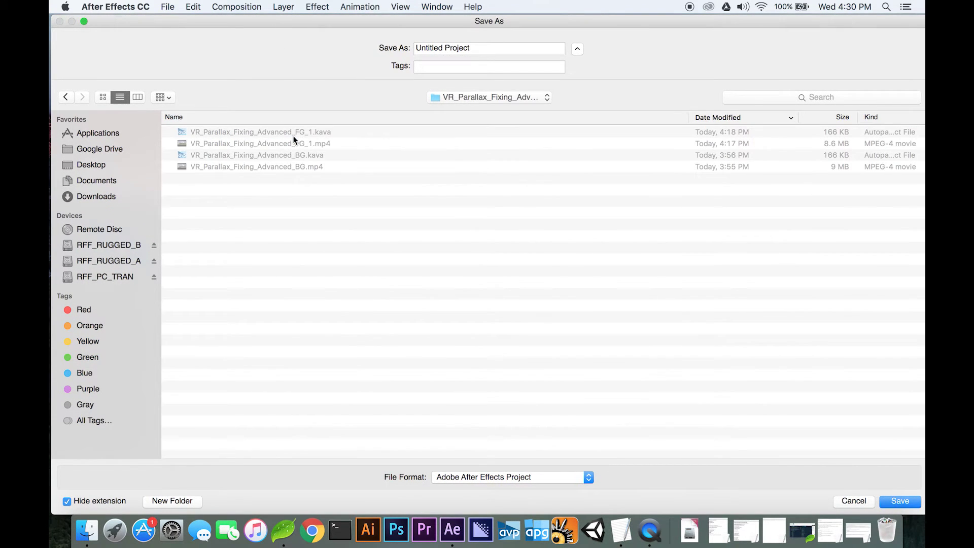
click(291, 132)
drag(526, 50, 551, 49)
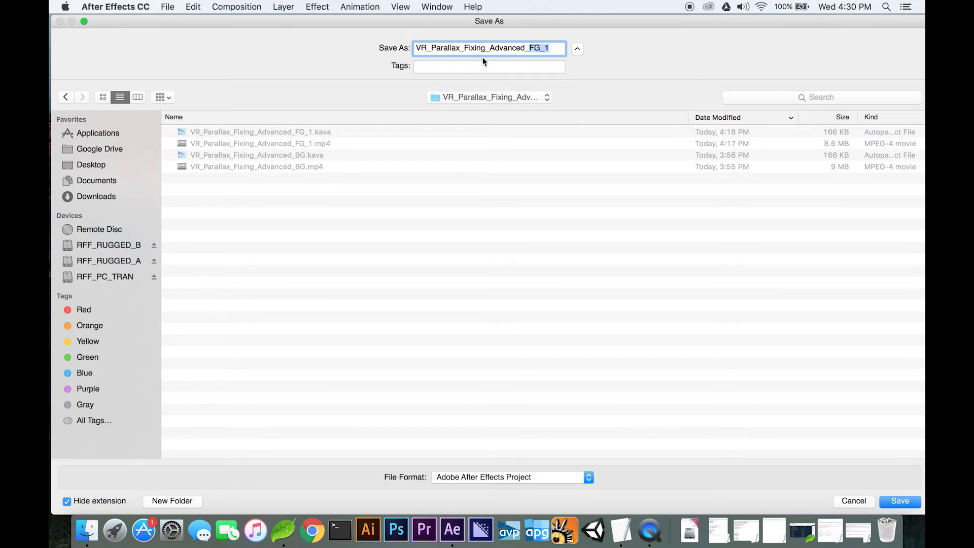
key(BackSpace)
key(Return)
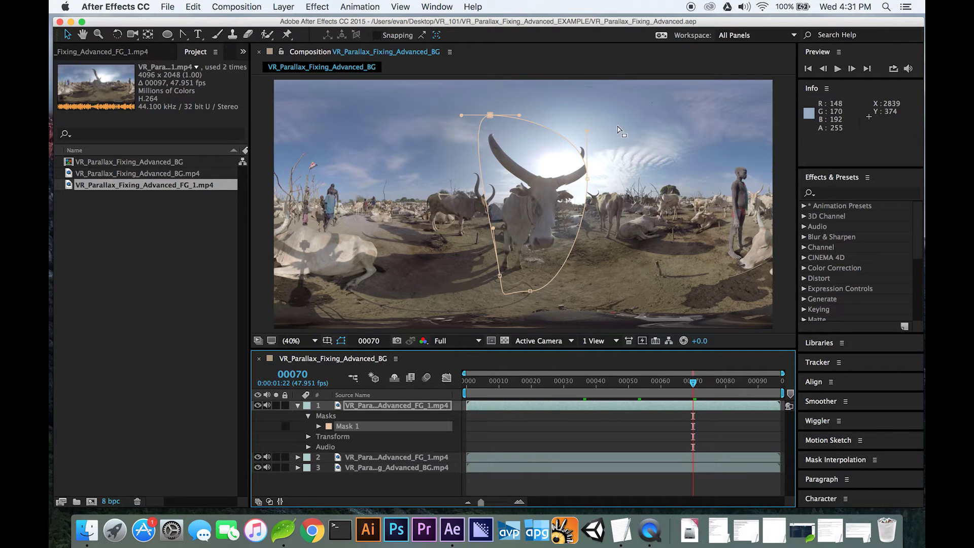
drag(750, 20, 749, 26)
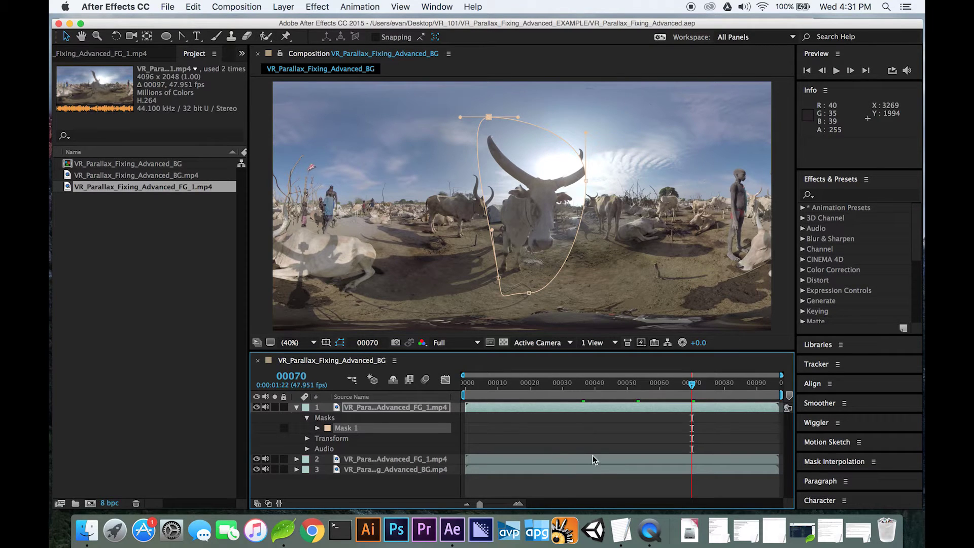
Go to frame 6 and delete the elliptical cow mask from the uppermost foreground layer
drag(692, 385, 486, 375)
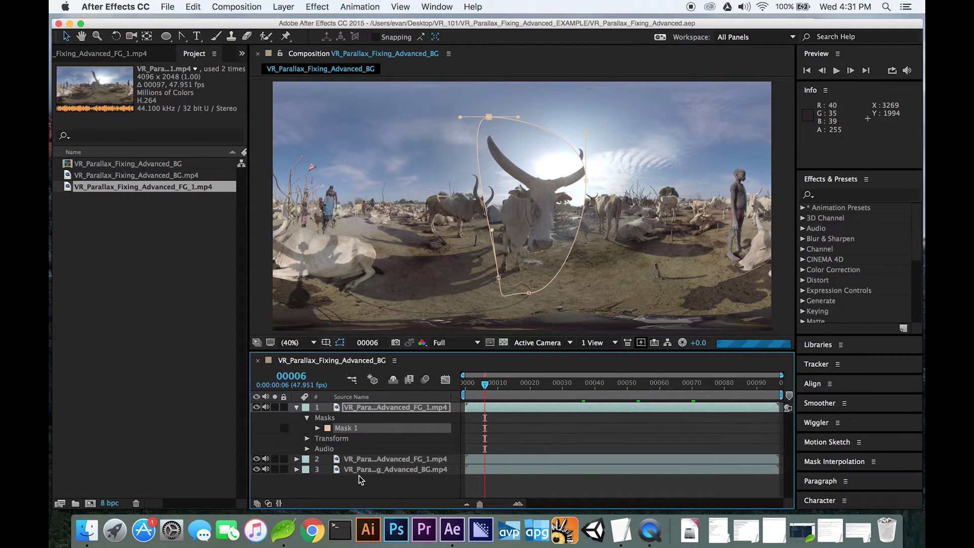
key(super+a)
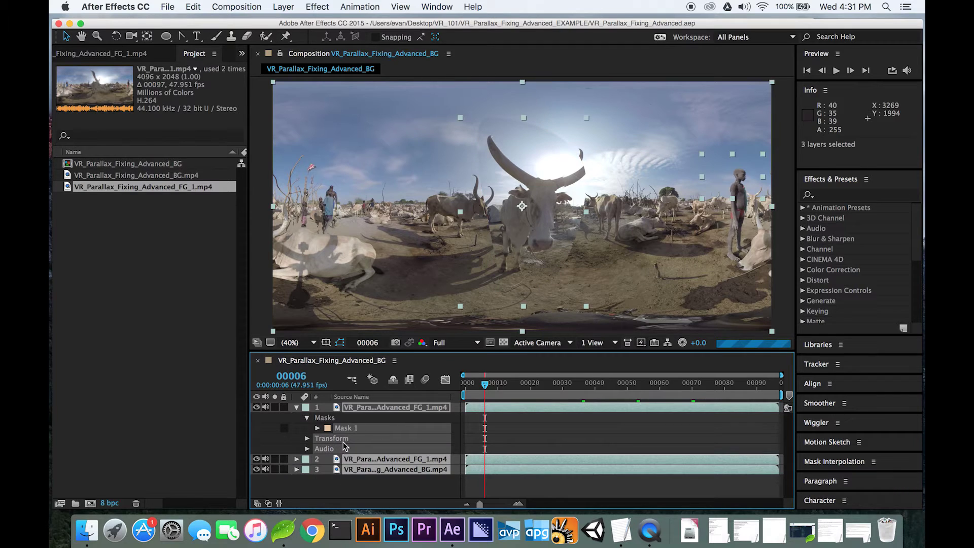
click(312, 482)
click(327, 427)
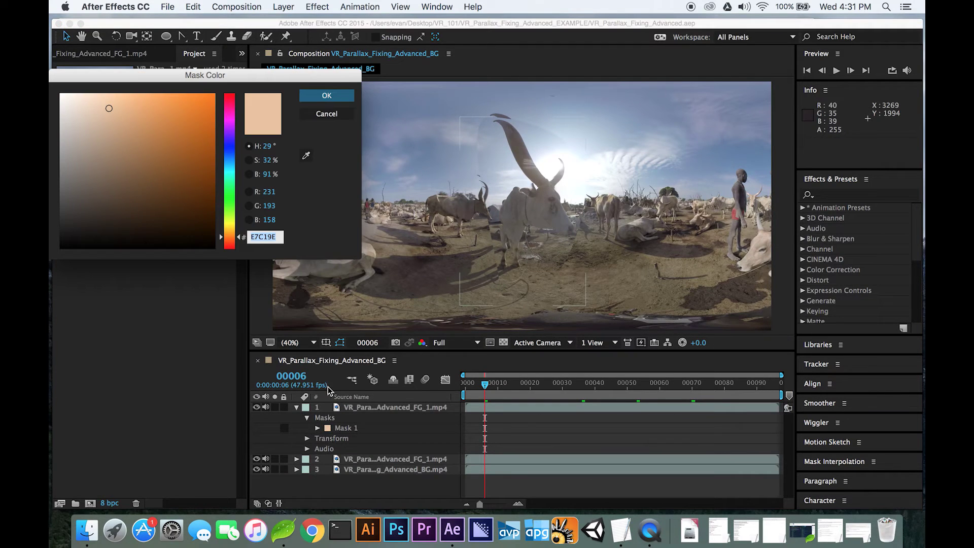
click(327, 113)
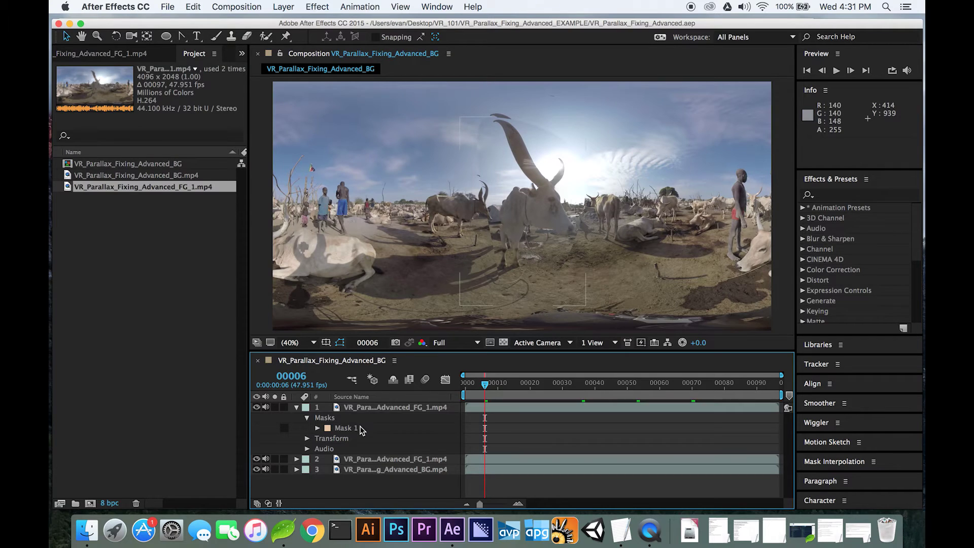
click(357, 429)
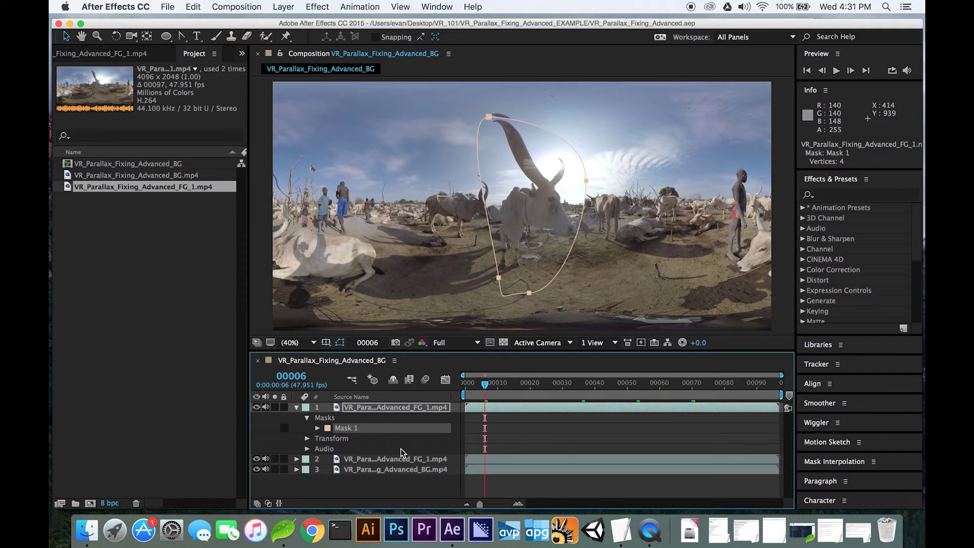
key(Delete)
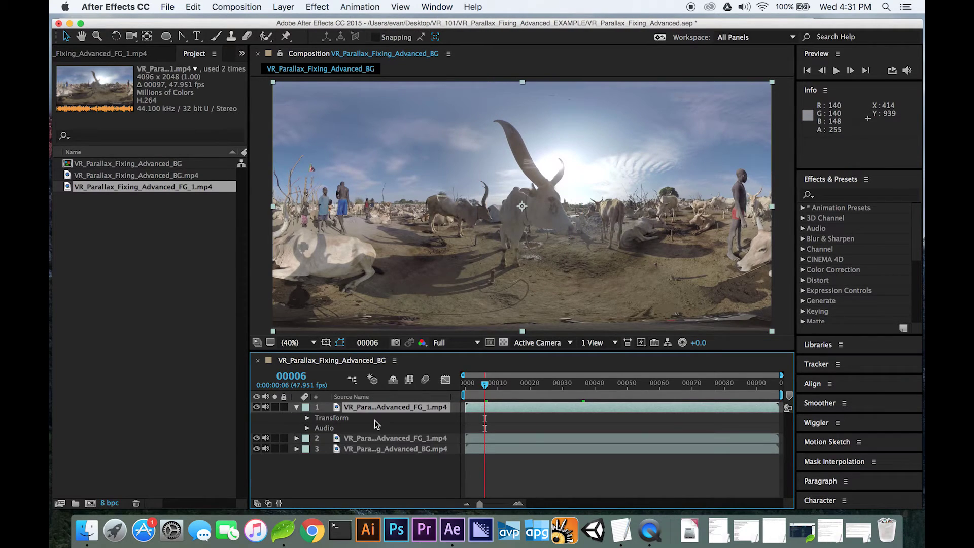
Draw a closed Pen tool mask around the central cow's body, horns and legs on the uppermost foreground layer at frame 0
click(517, 462)
click(520, 406)
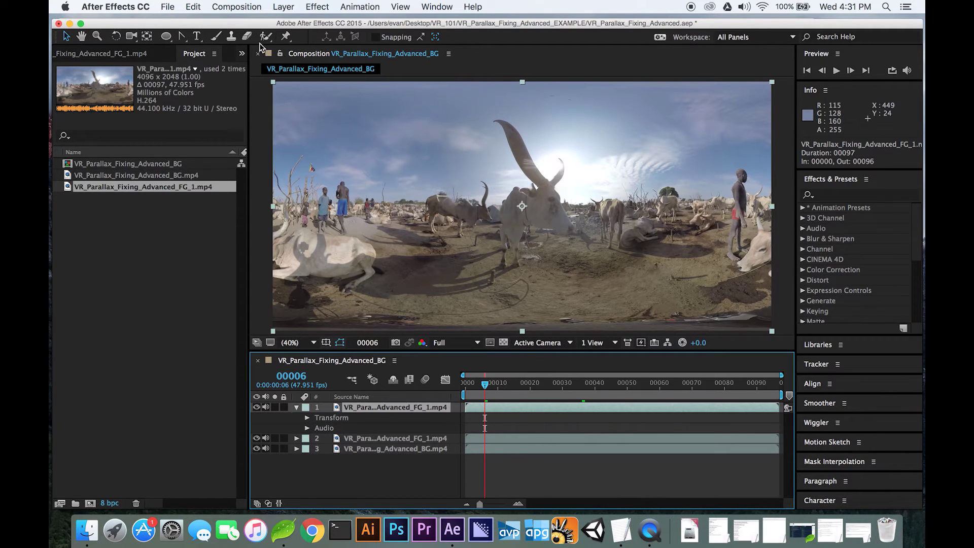
click(166, 36)
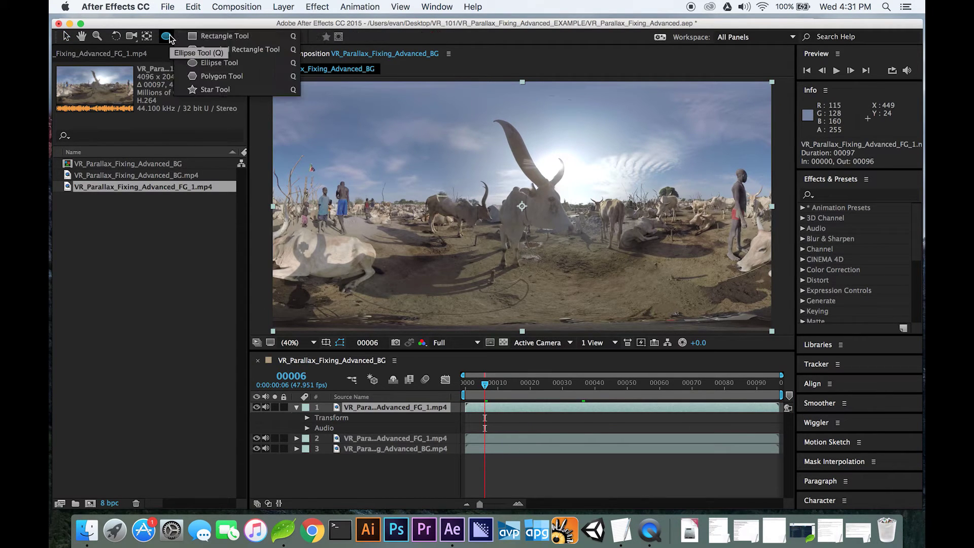
click(151, 261)
click(181, 36)
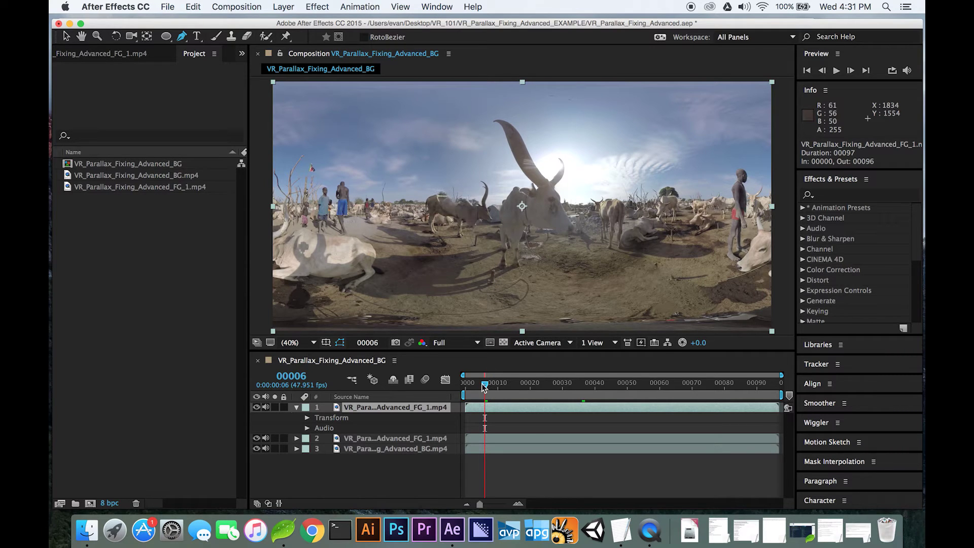
drag(485, 384, 467, 385)
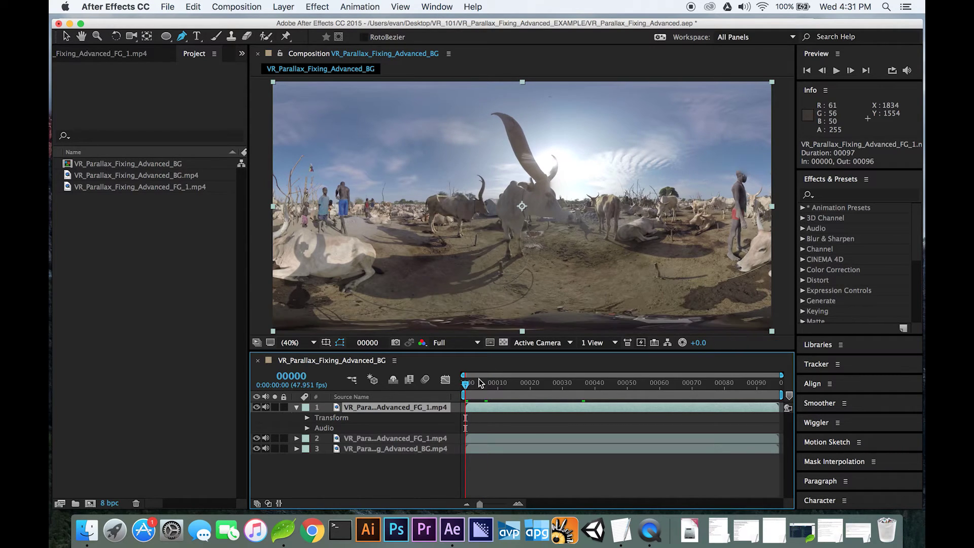
click(501, 253)
click(500, 231)
click(493, 201)
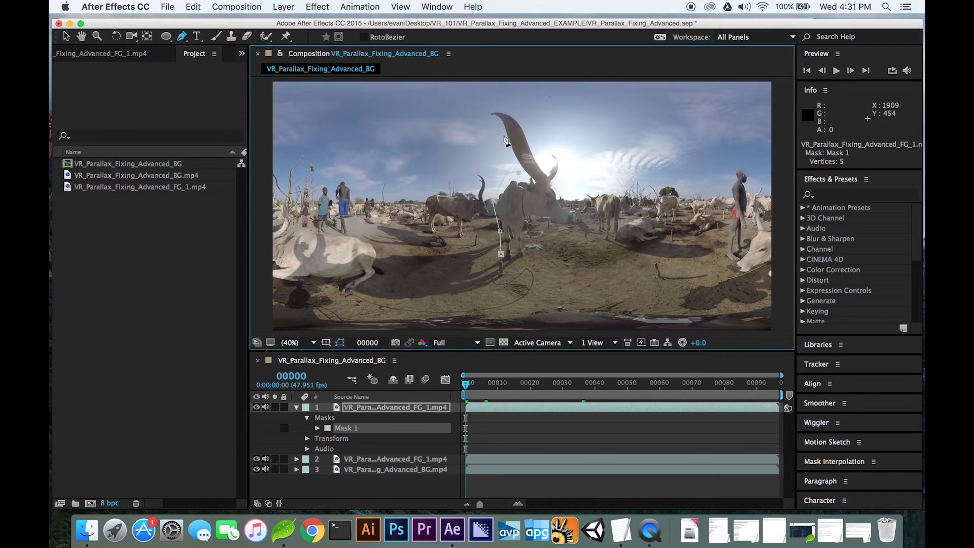
drag(500, 99, 527, 112)
click(545, 147)
click(557, 149)
drag(569, 178, 567, 213)
click(579, 213)
drag(579, 234, 506, 279)
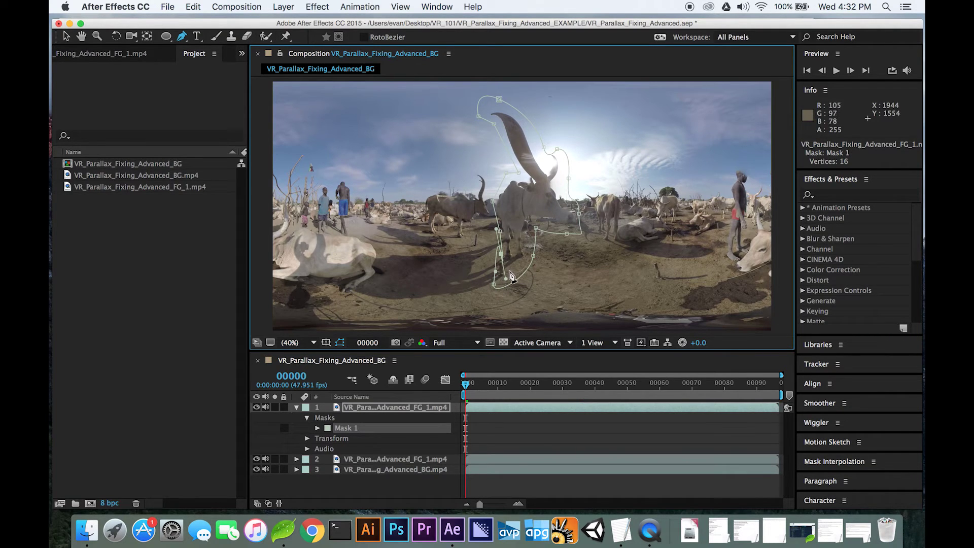
Pull the pen mask's vertex beside the cow's rear legs outward, and reselect the mask among the layer's properties
key(a)
drag(497, 229, 486, 254)
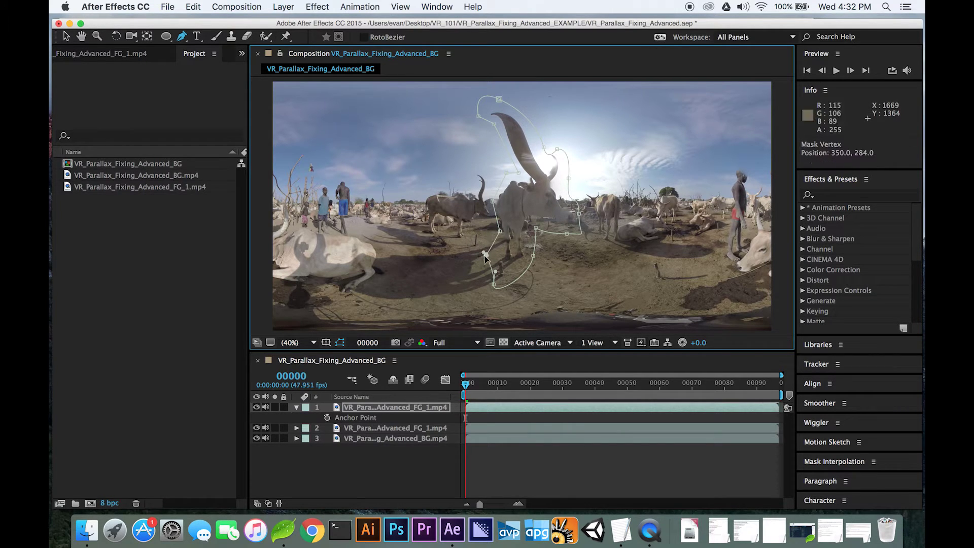
click(485, 476)
click(486, 407)
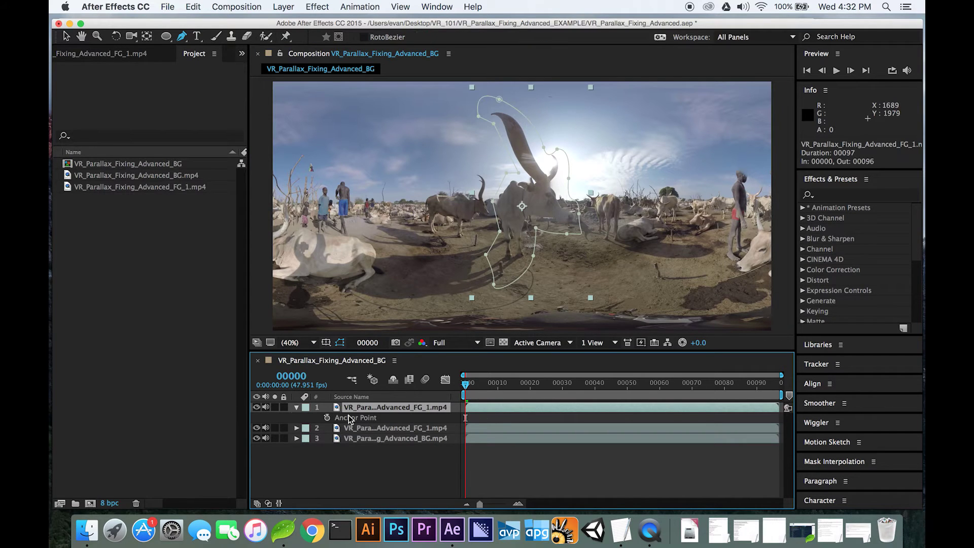
click(297, 407)
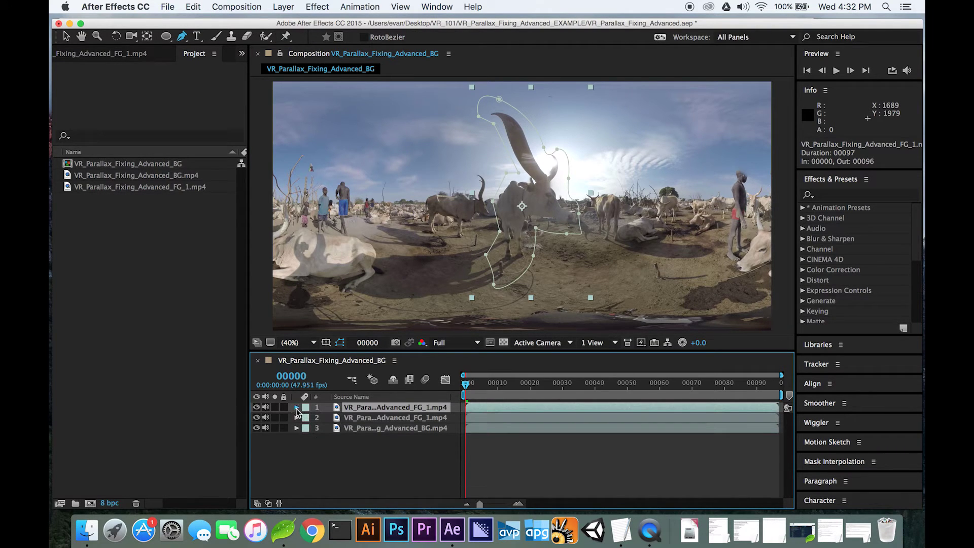
click(297, 407)
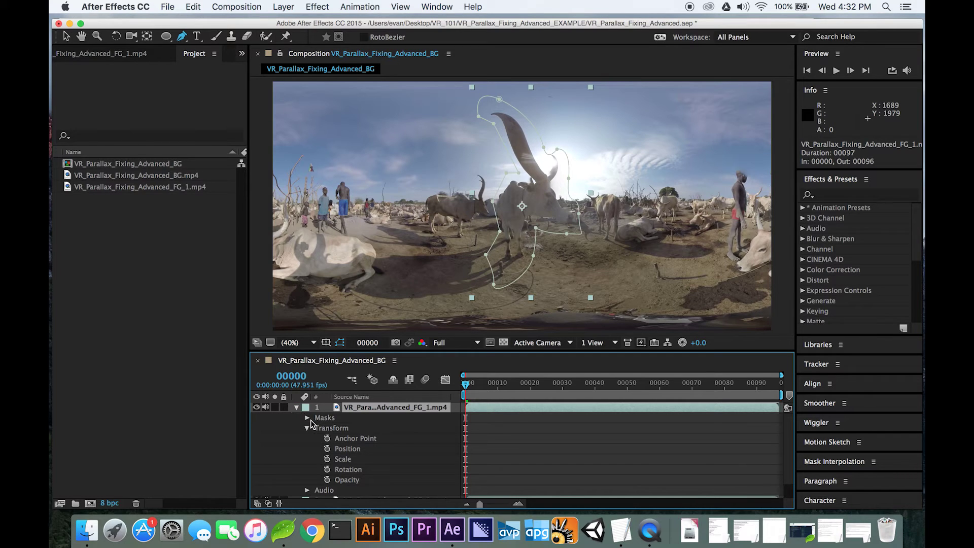
click(307, 418)
click(328, 427)
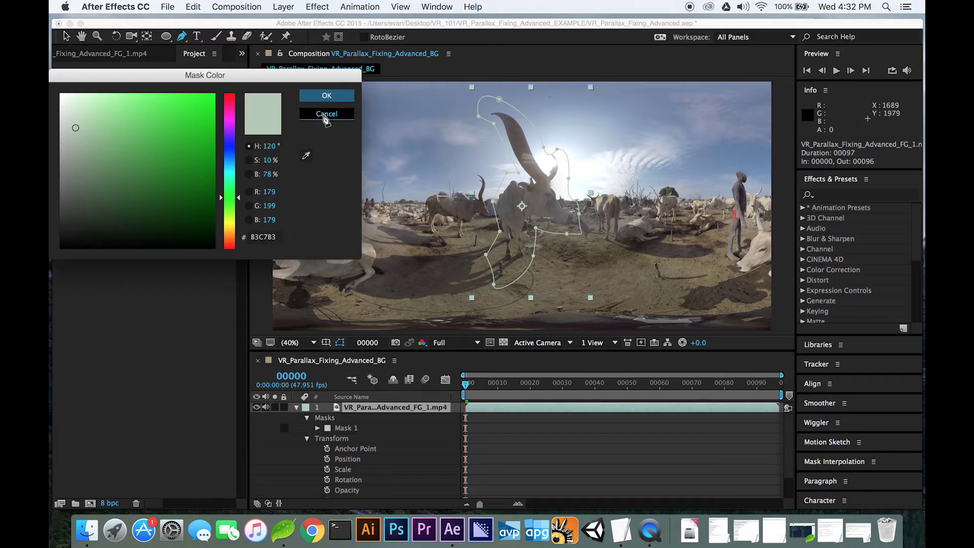
click(325, 113)
click(308, 447)
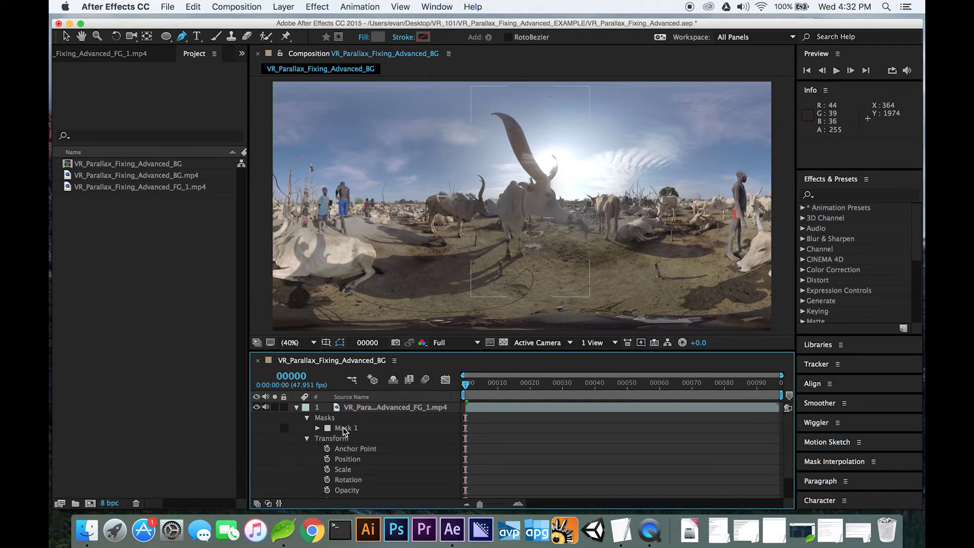
click(307, 438)
click(376, 429)
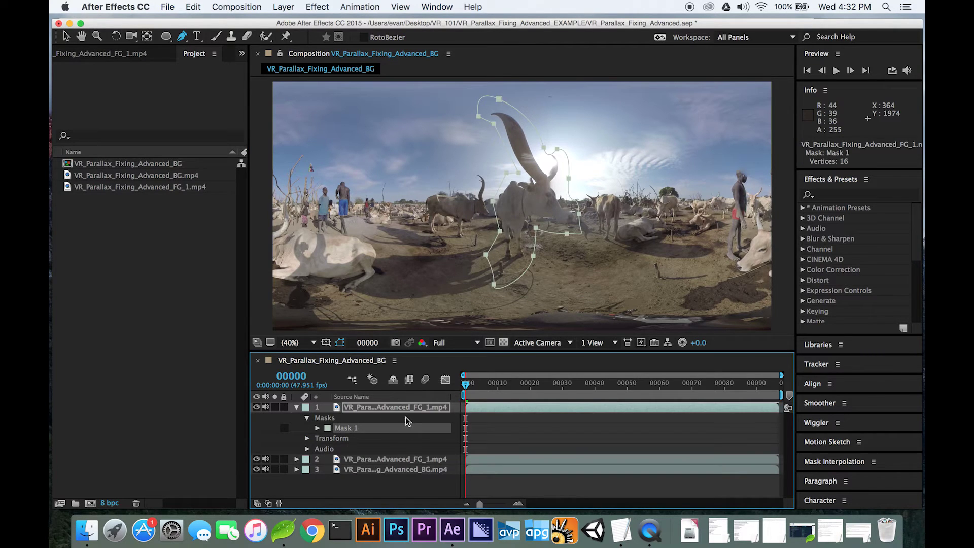
Compare the two foreground layers' masks around the cow and the man's head, and check the cow layer with its visibility off and on
click(255, 407)
click(256, 407)
click(492, 442)
click(495, 412)
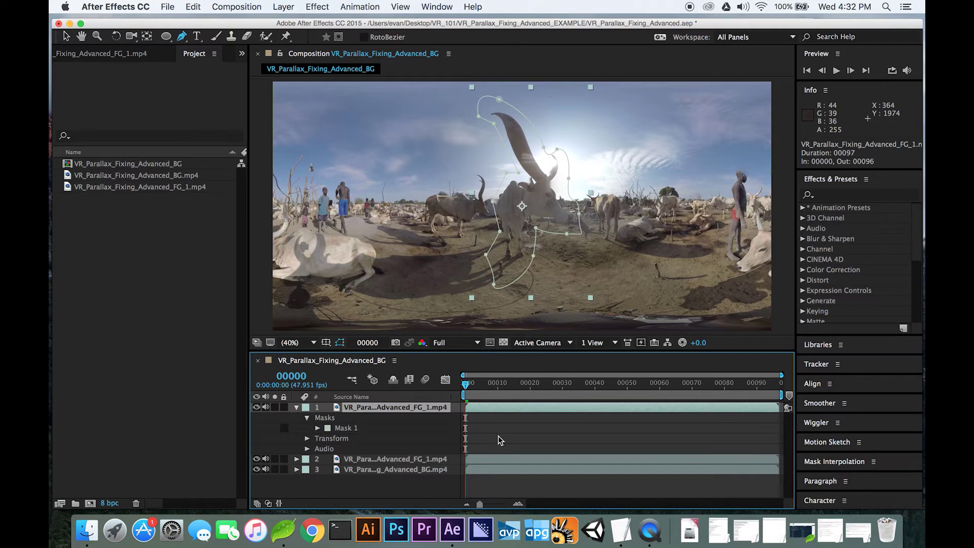
click(361, 430)
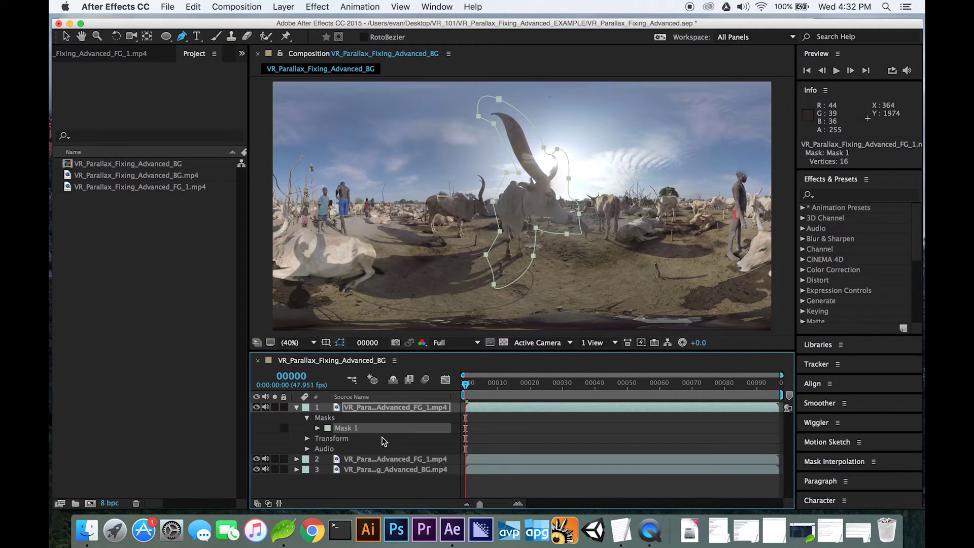
click(400, 485)
click(398, 459)
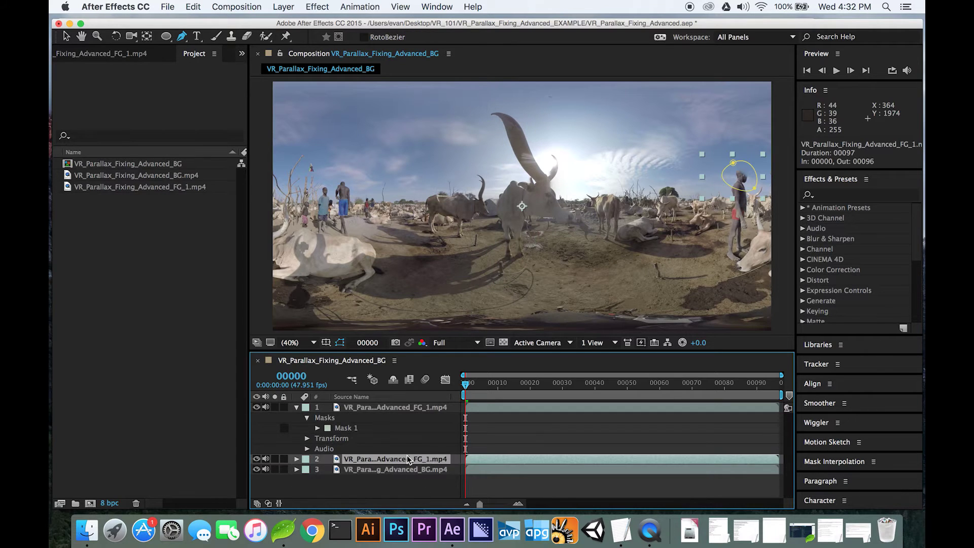
click(427, 408)
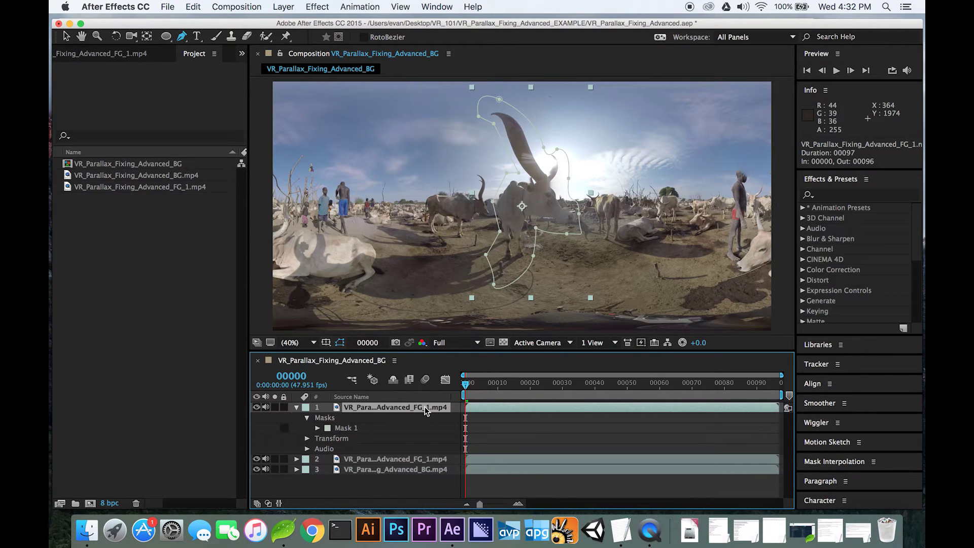
click(421, 460)
click(420, 409)
Delete the pen mask from the uppermost foreground layer and keep that layer selected
click(348, 427)
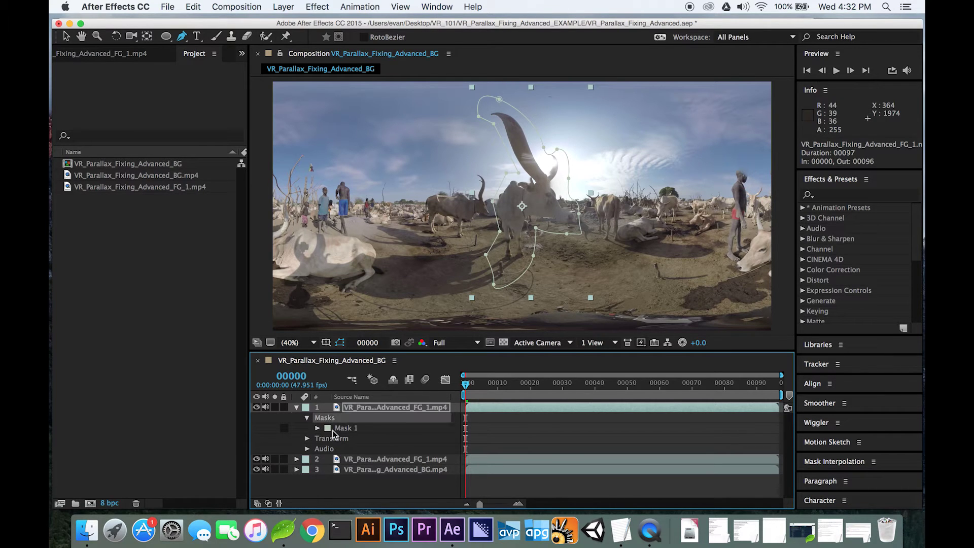
key(Delete)
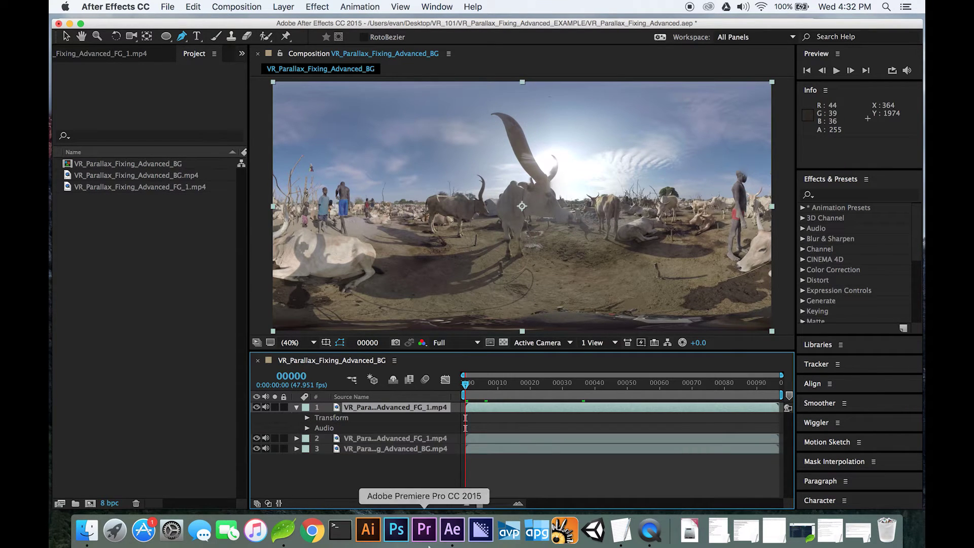
click(520, 406)
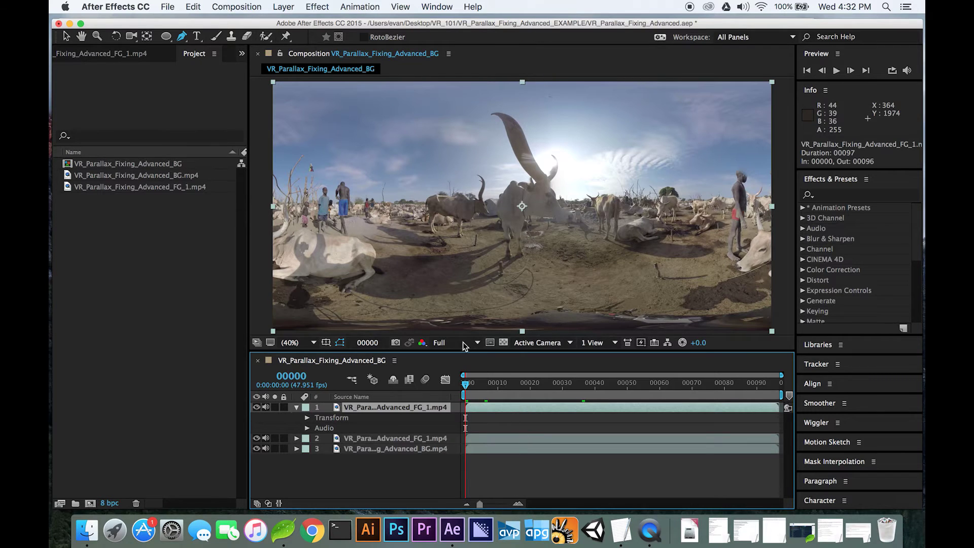
Draw a closed Pen tool mask around the central cow's horns, body and legs on the uppermost foreground layer at frame 0
drag(188, 34, 207, 37)
drag(492, 106, 526, 107)
click(554, 127)
click(568, 171)
click(575, 214)
click(573, 244)
click(540, 264)
click(515, 287)
drag(500, 287, 499, 287)
click(488, 270)
click(492, 240)
click(494, 202)
click(502, 168)
mouse_move(497, 138)
mouse_down()
mouse_move(484, 111)
mouse_move(497, 136)
mouse_up()
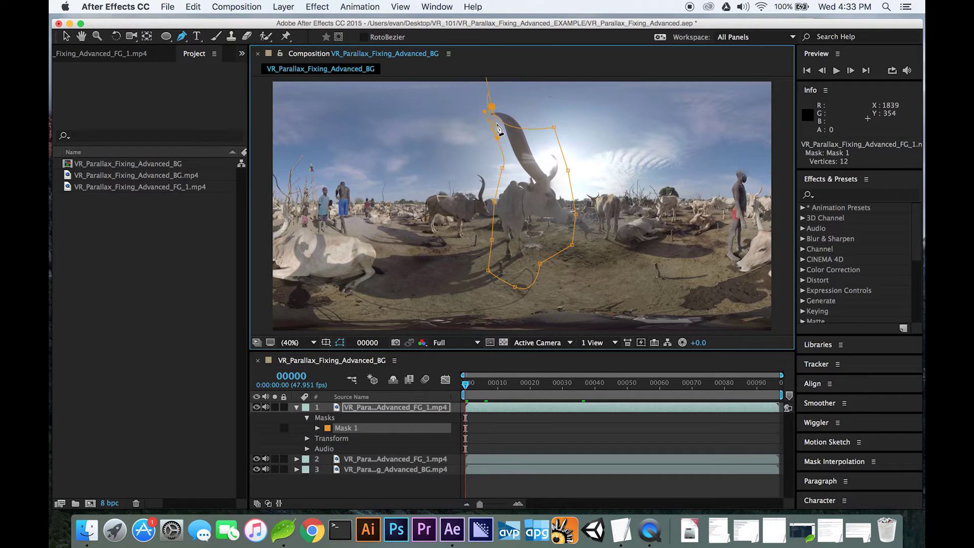
Reshape the mask's curve handles around the tip of the cow's large horn, and reselect the uppermost foreground layer
key(v)
drag(486, 78, 484, 202)
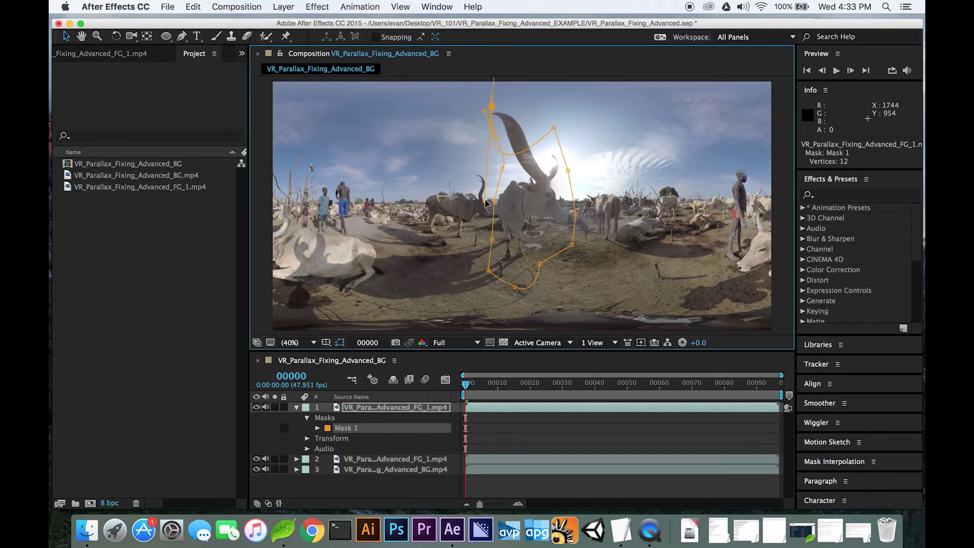
drag(485, 201, 512, 108)
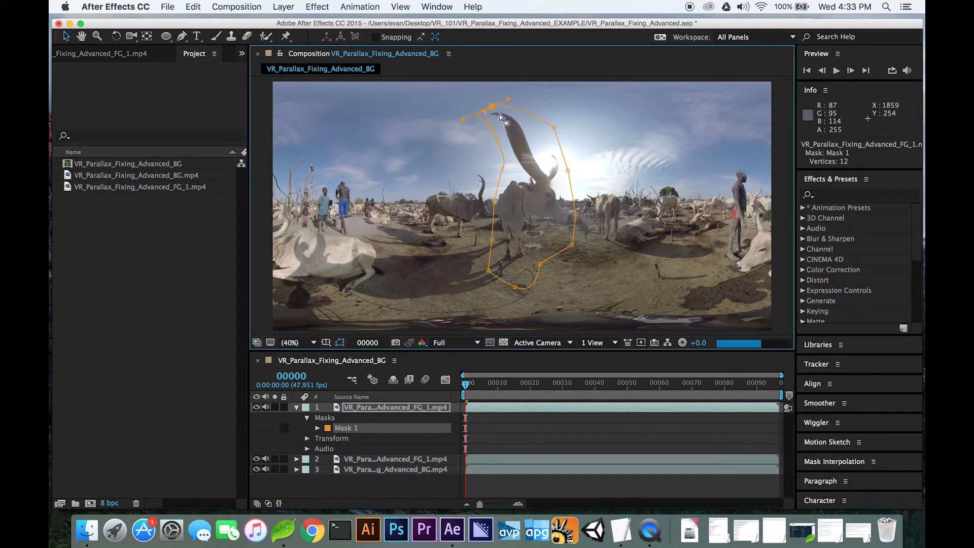
drag(461, 118, 475, 116)
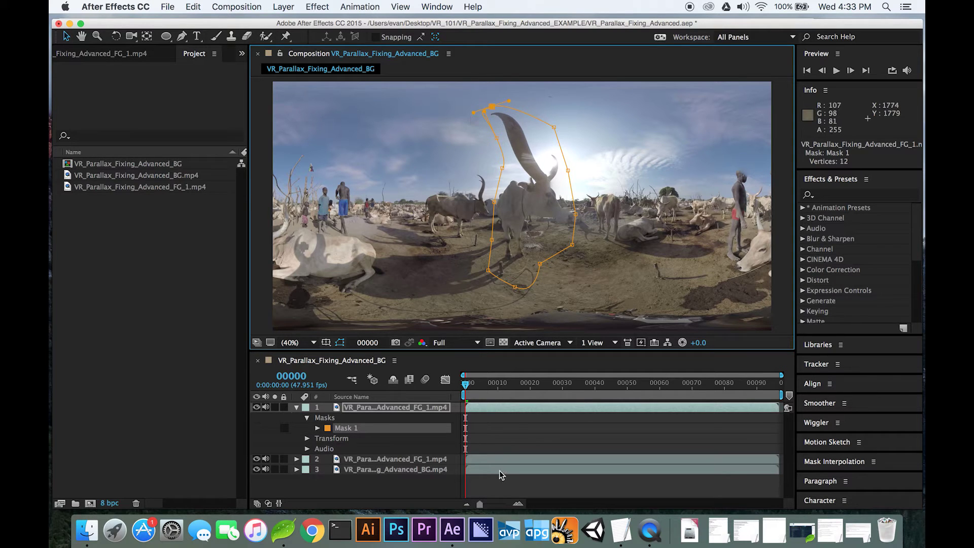
click(508, 410)
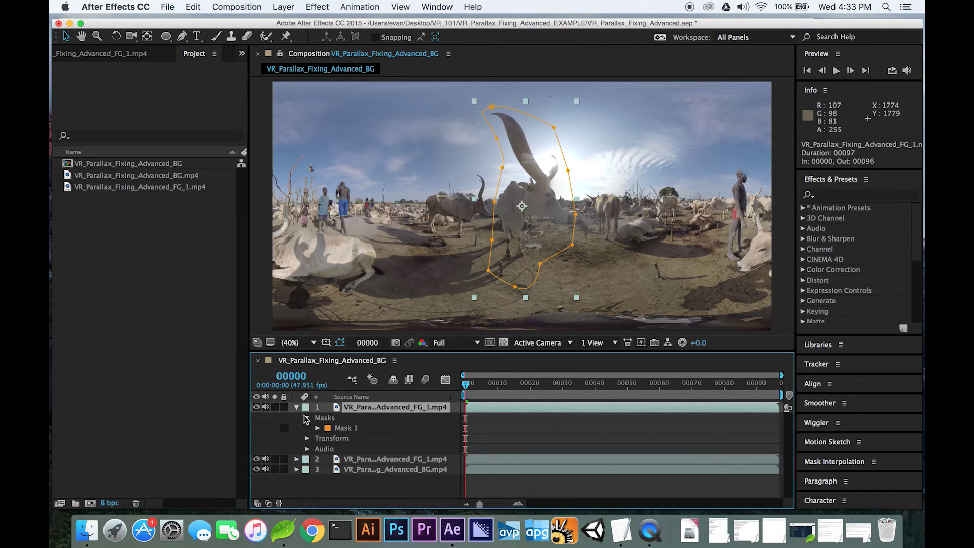
Compare the central cow with the uppermost foreground layer's visibility on and off, ending with it hidden and nothing selected
click(255, 407)
click(258, 406)
click(259, 405)
click(258, 405)
click(258, 405)
drag(384, 494, 424, 442)
click(405, 480)
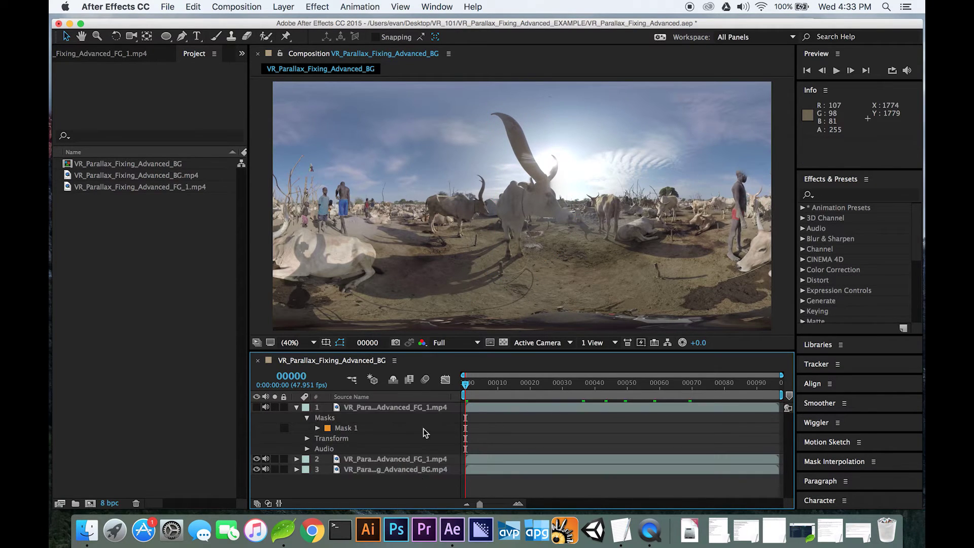
Try deleting the uppermost foreground layer, and undo the deletion
click(422, 410)
key(Delete)
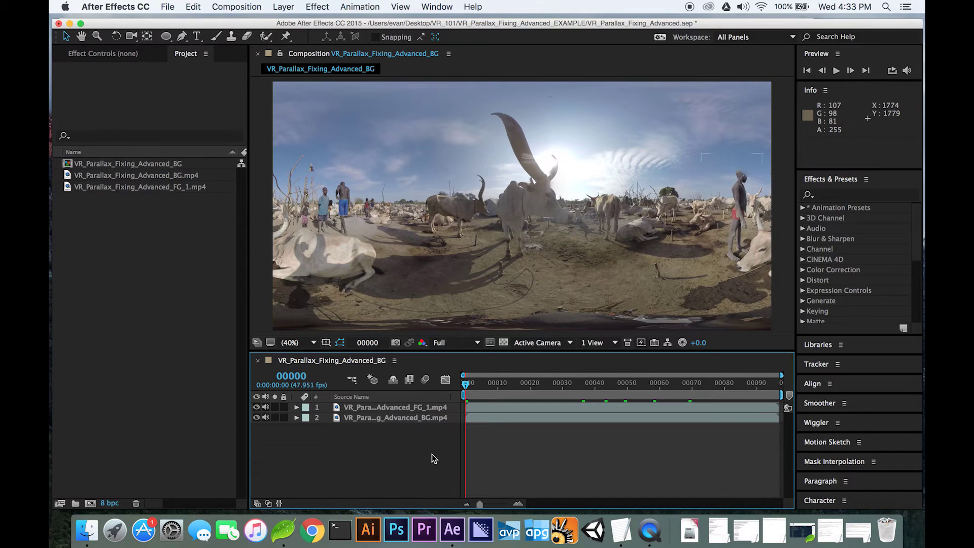
key(super+z)
click(274, 434)
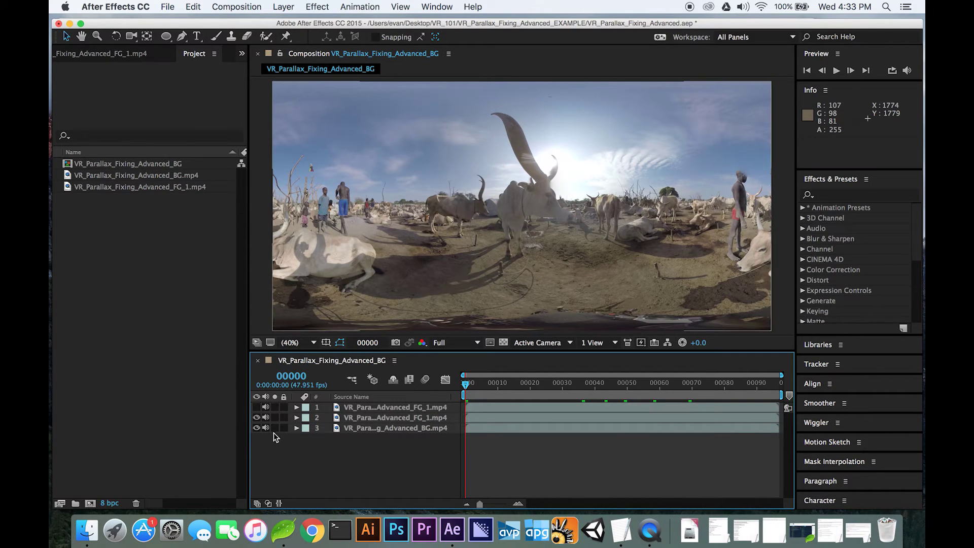
Check what each foreground layer contributes by switching their visibility off and on, leaving both layers visible
click(256, 407)
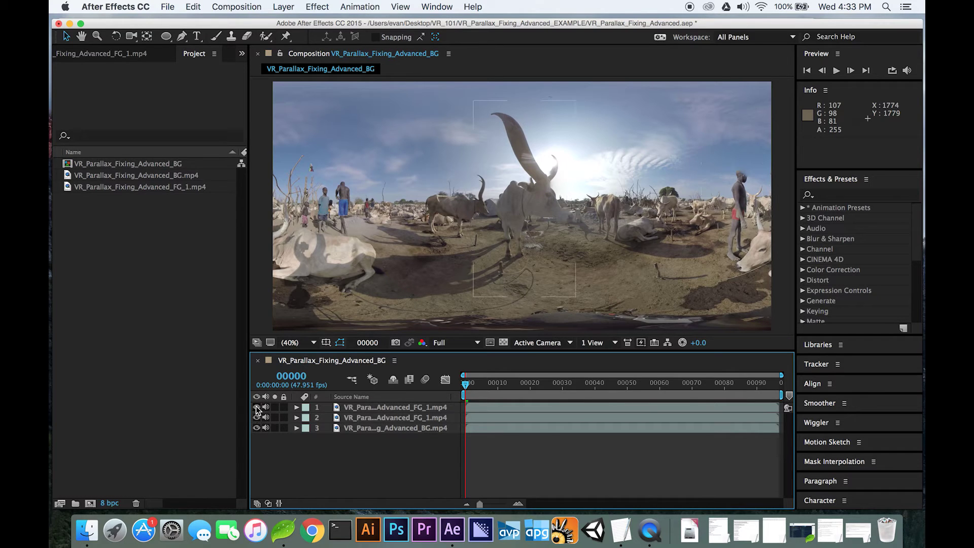
click(257, 417)
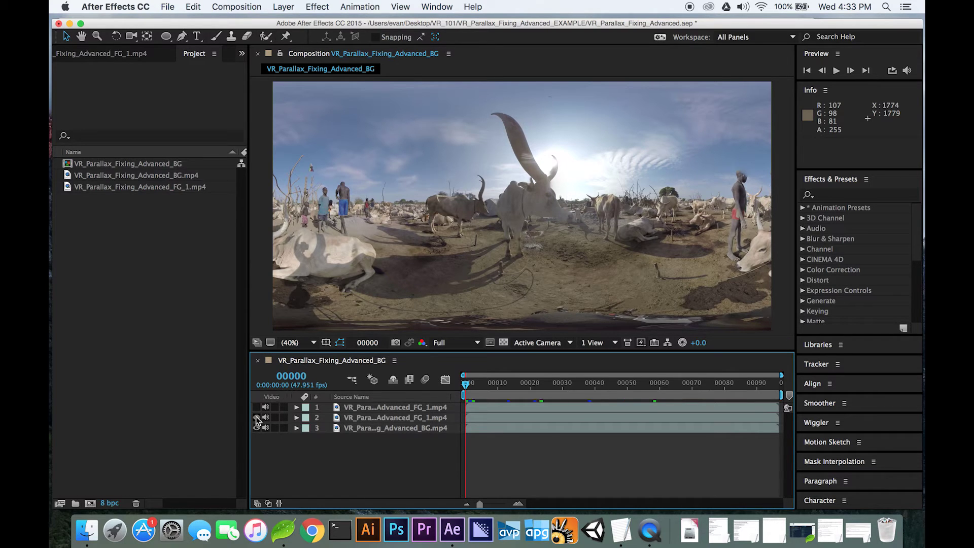
click(257, 417)
click(257, 417)
click(257, 407)
Replace the masked uppermost foreground layer with a fresh copy of VR_Parallax_Fixing_Advanced_FG_1.mp4 placed above the other layers
click(403, 410)
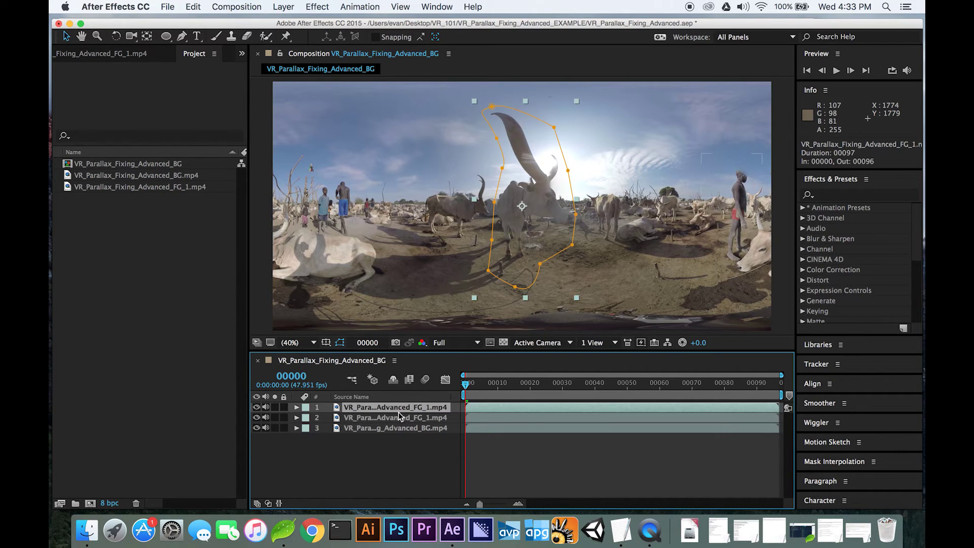
key(Delete)
drag(465, 471, 442, 405)
drag(510, 470, 422, 464)
click(167, 175)
key(Down)
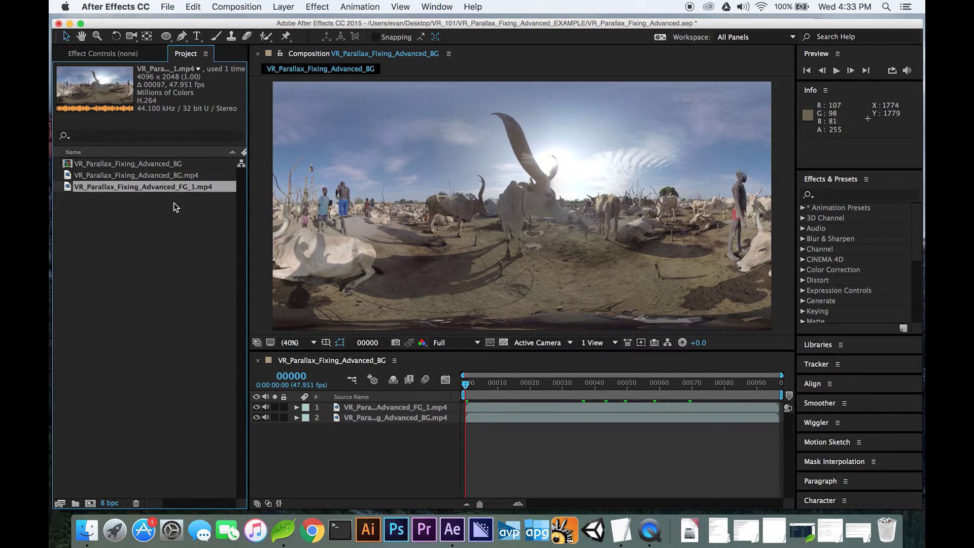
drag(130, 188, 420, 410)
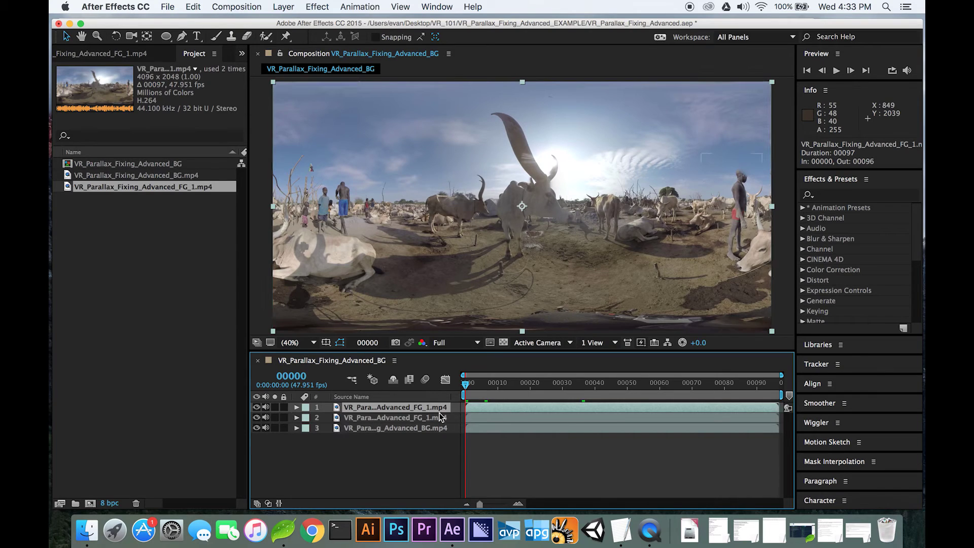
Check the cow's position across the early frames, and set the current time to frame 6
click(514, 381)
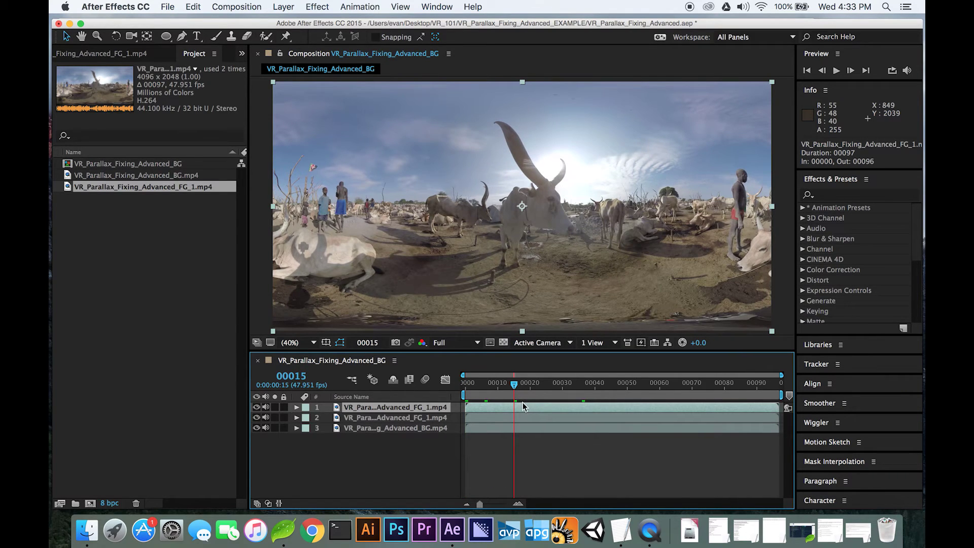
click(501, 389)
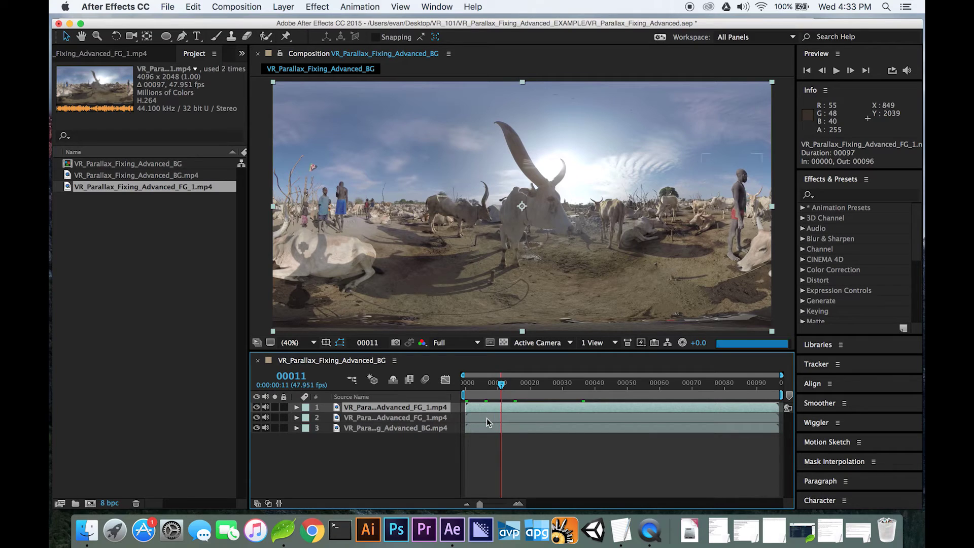
click(488, 384)
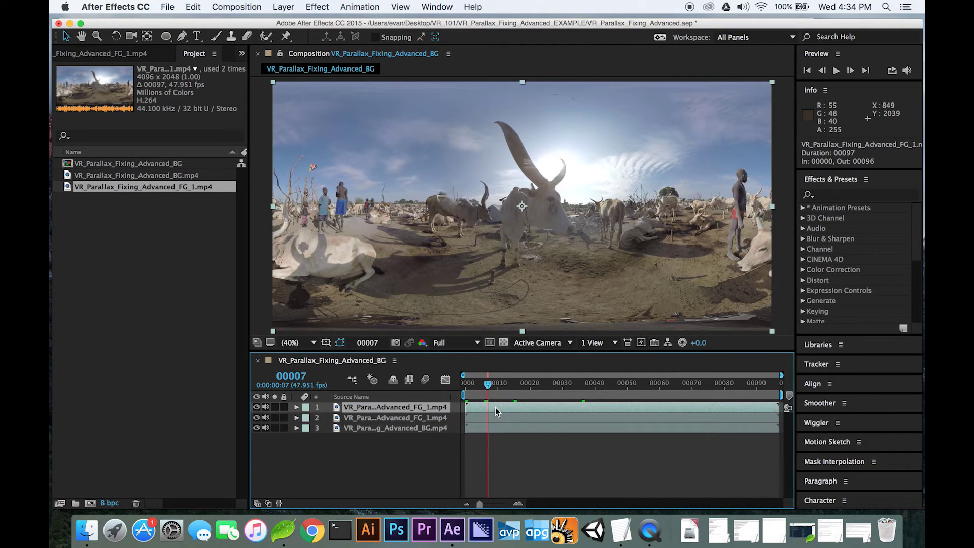
click(500, 390)
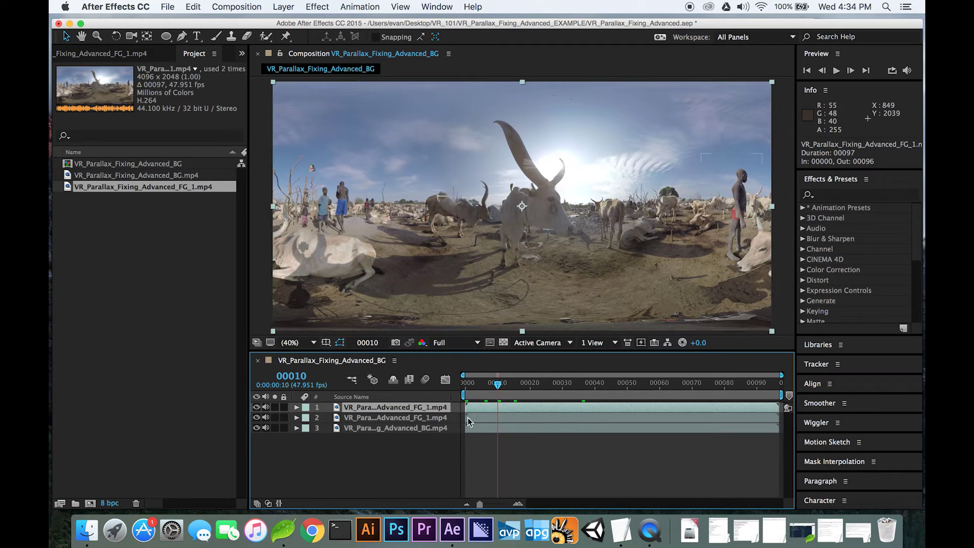
click(484, 385)
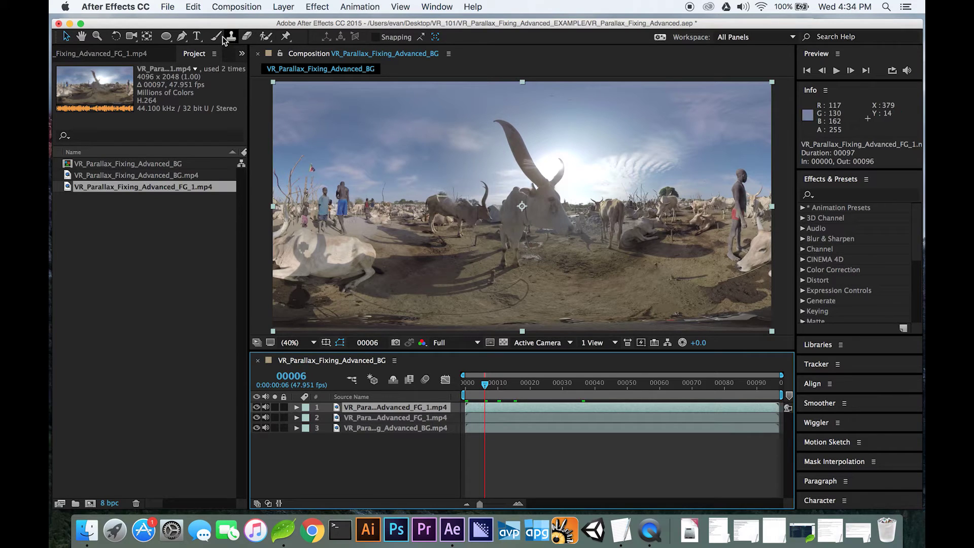
Draw a closed, curved Pen tool mask around the central cow and its horns on the uppermost foreground layer at frame 6
click(186, 37)
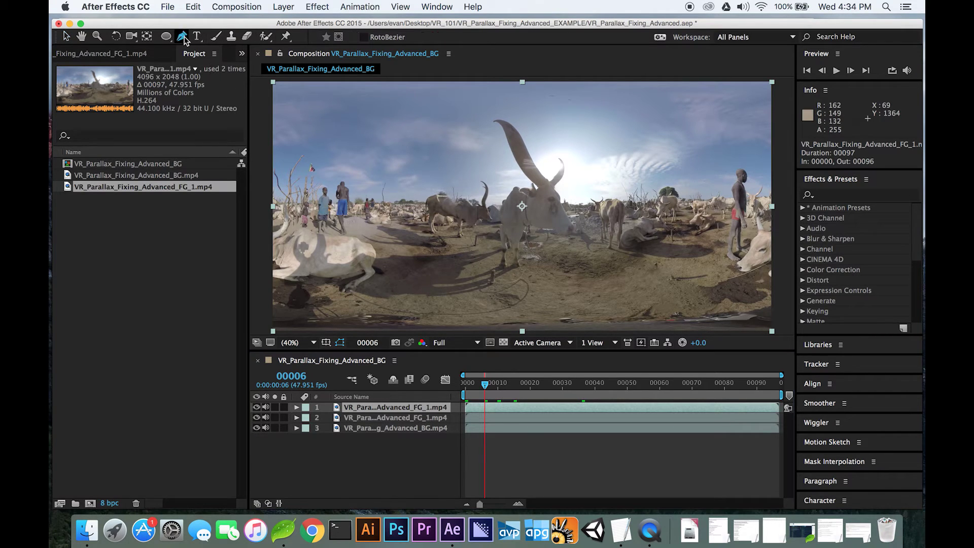
drag(486, 135, 498, 97)
click(549, 144)
click(579, 160)
drag(583, 200, 496, 246)
click(508, 281)
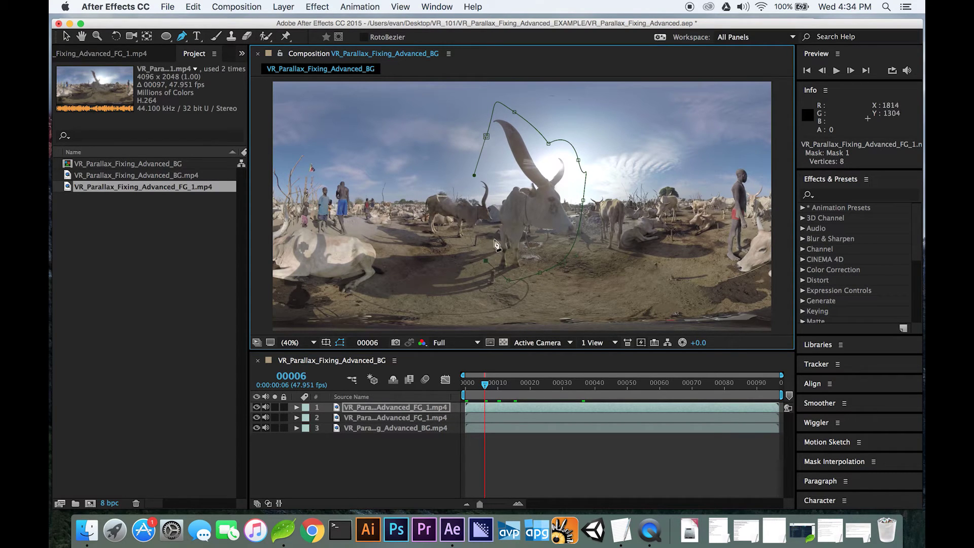
click(498, 195)
click(494, 182)
click(480, 171)
mouse_move(486, 136)
mouse_down()
mouse_move(495, 219)
mouse_move(504, 212)
mouse_move(499, 116)
mouse_move(481, 119)
mouse_up()
key(v)
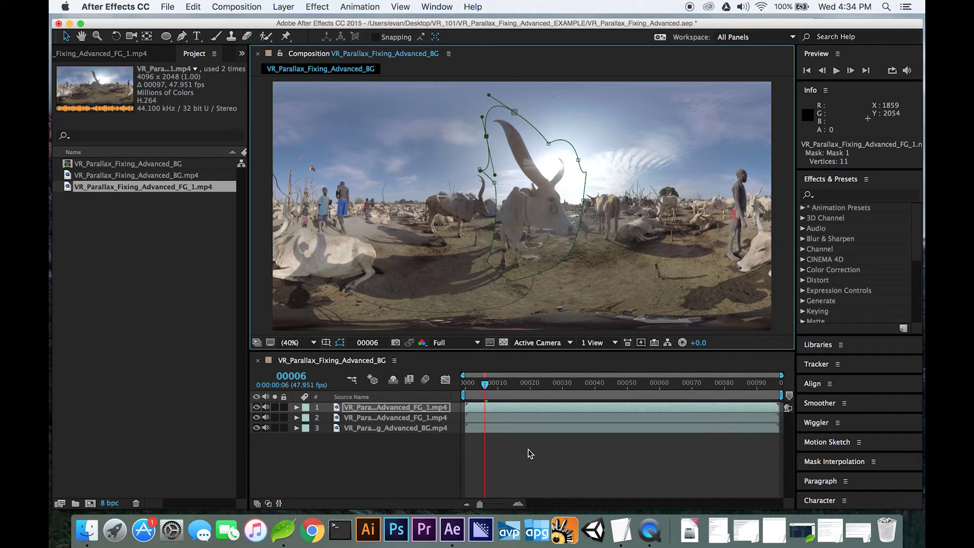
drag(531, 451, 543, 491)
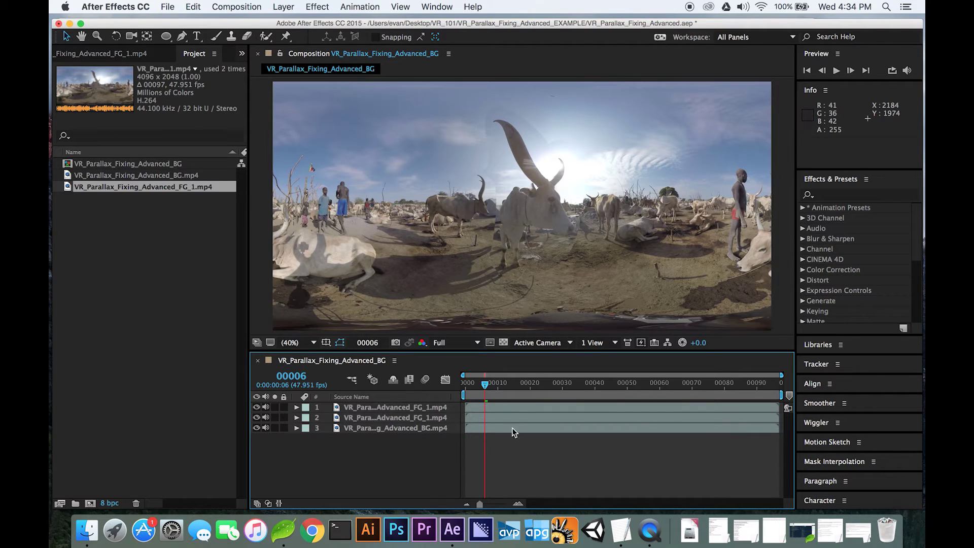
Pull the mask's vertices behind the cow's back and beside its rear legs closer to the body
click(514, 409)
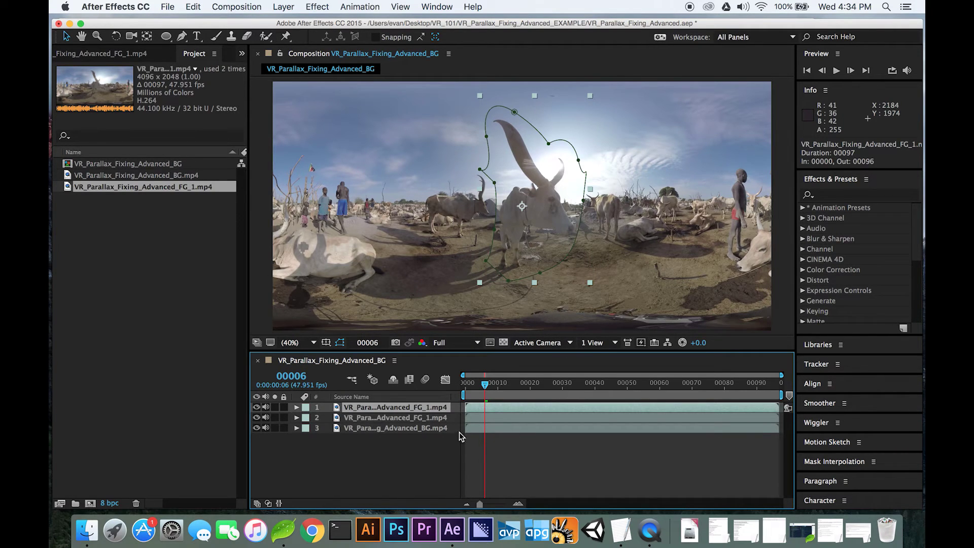
drag(480, 172, 490, 173)
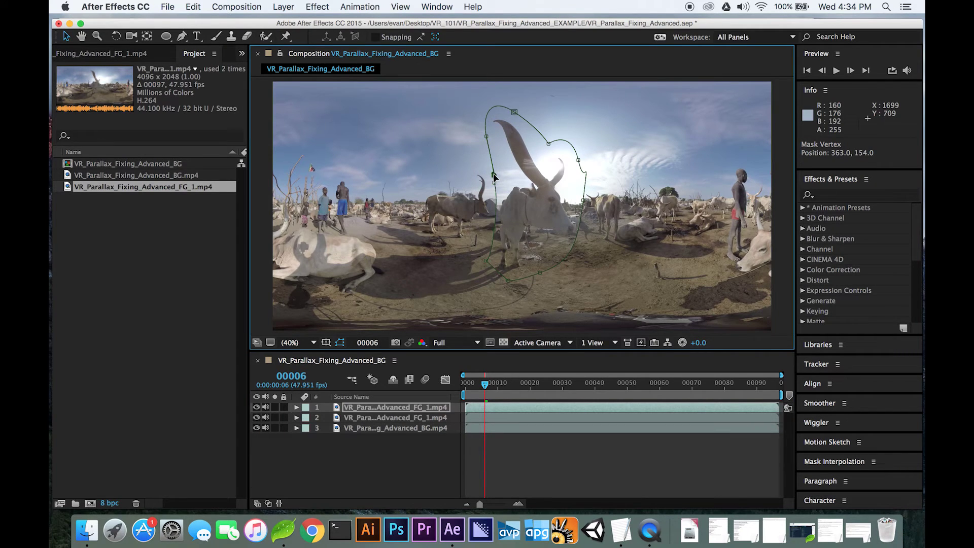
click(491, 261)
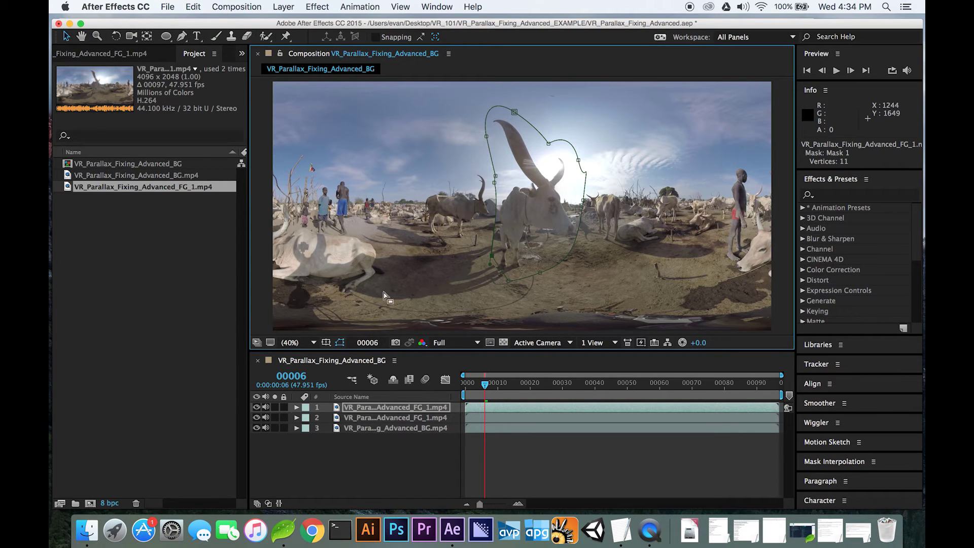
Add a Mask Feather keyframe to the cow mask at frame 6 and set the feather to 24 px
click(316, 343)
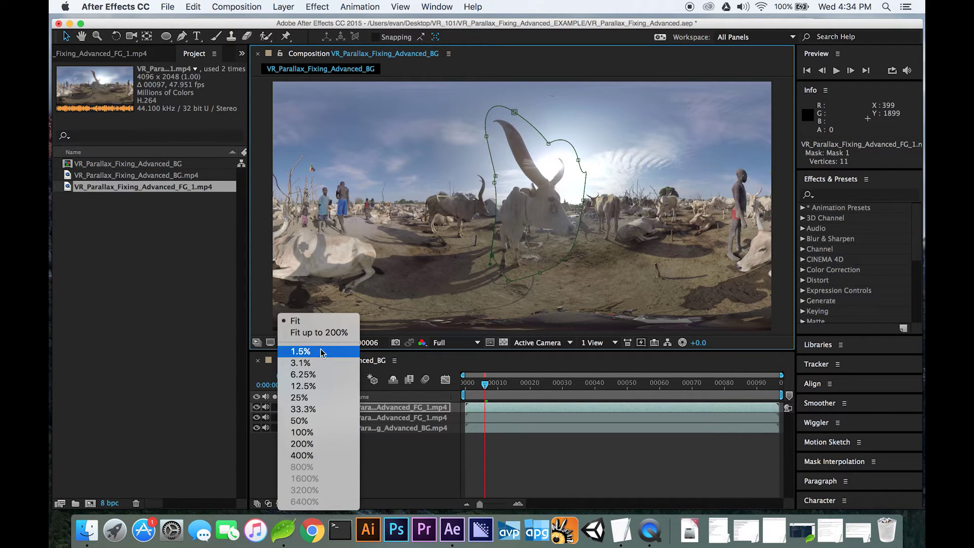
click(314, 444)
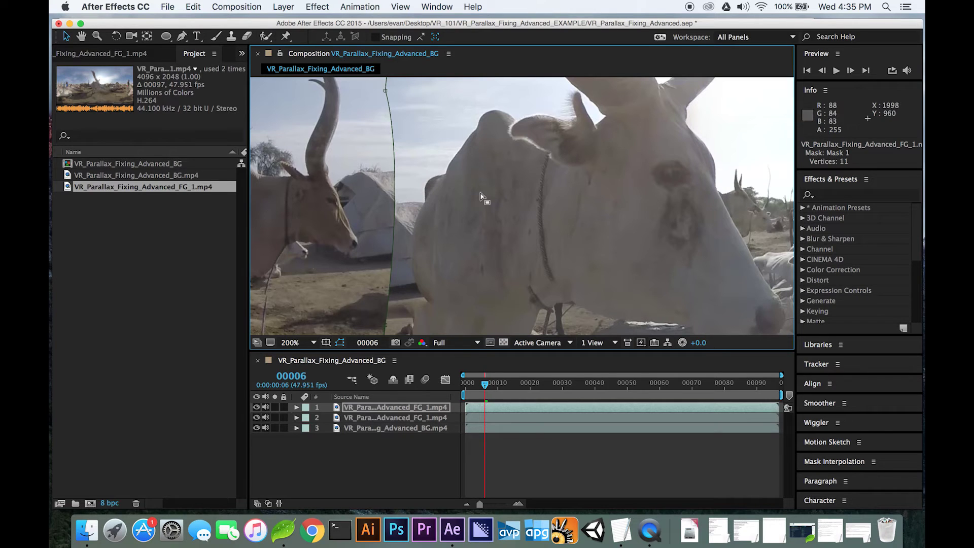
scroll(403, 303, down, 2)
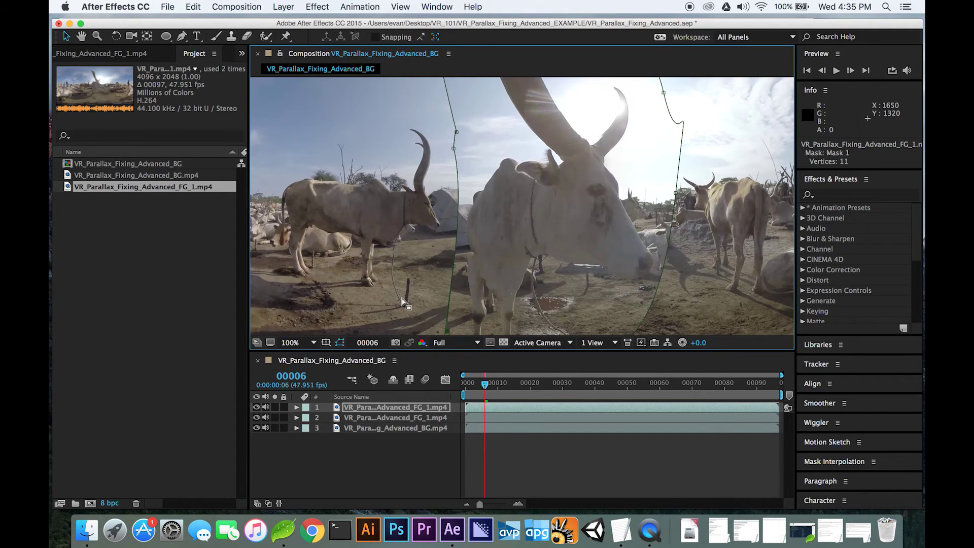
drag(522, 465, 529, 406)
click(528, 407)
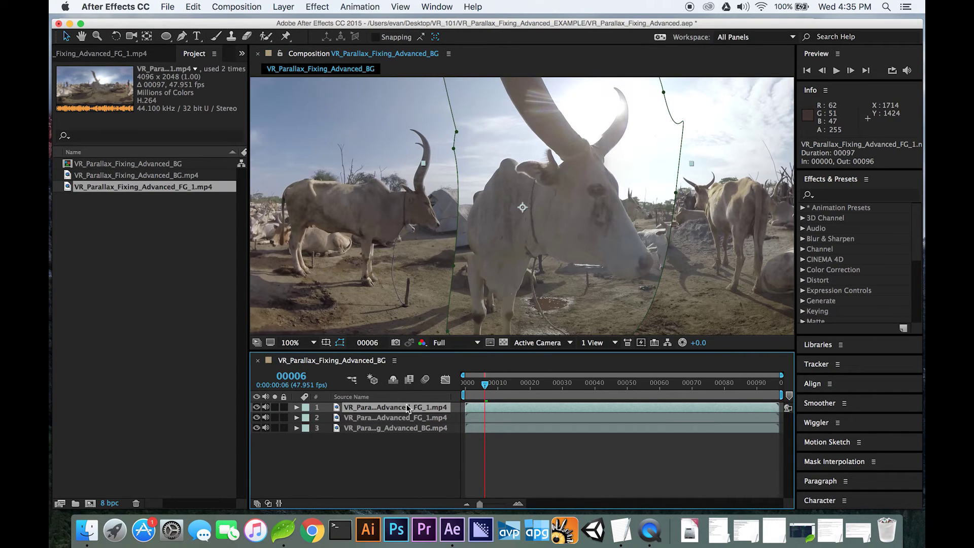
key(f)
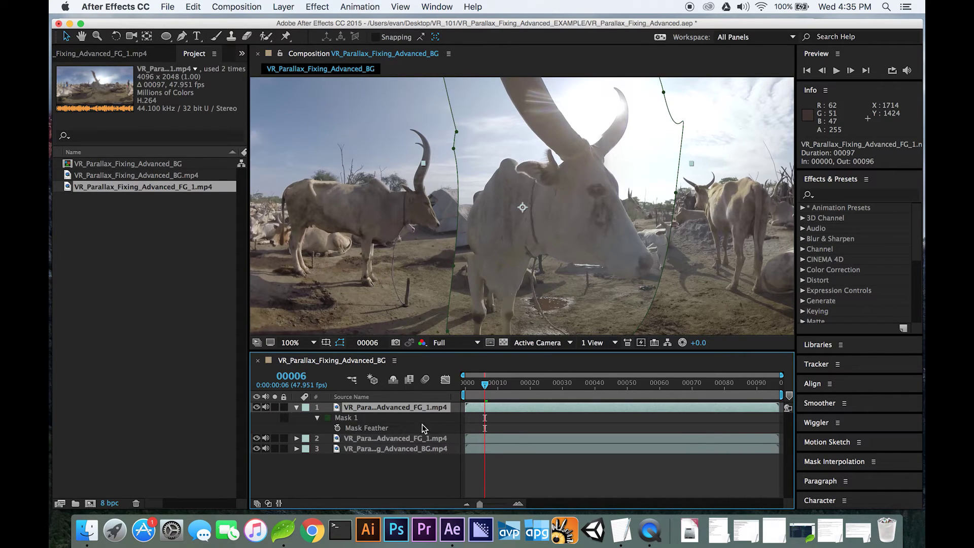
click(365, 429)
drag(377, 470, 350, 435)
click(336, 428)
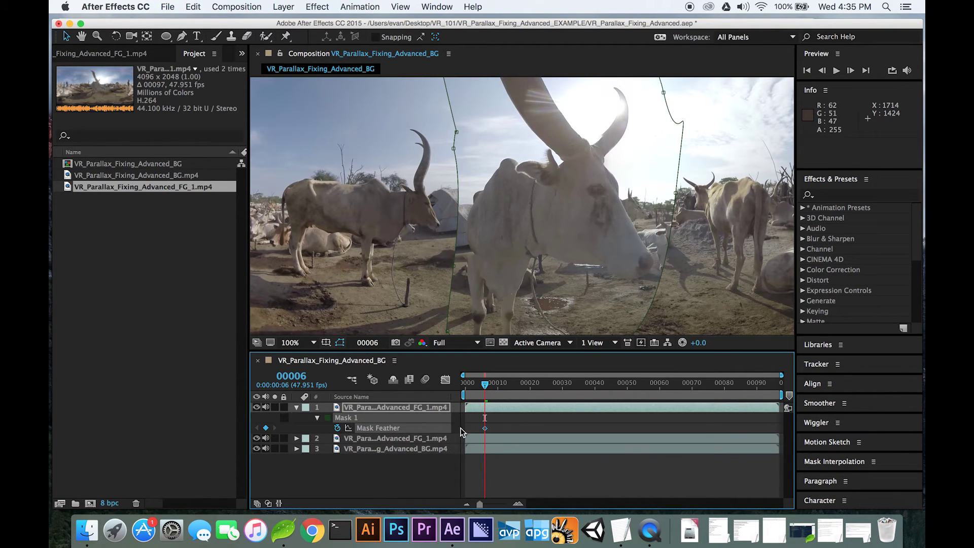
double_click(485, 429)
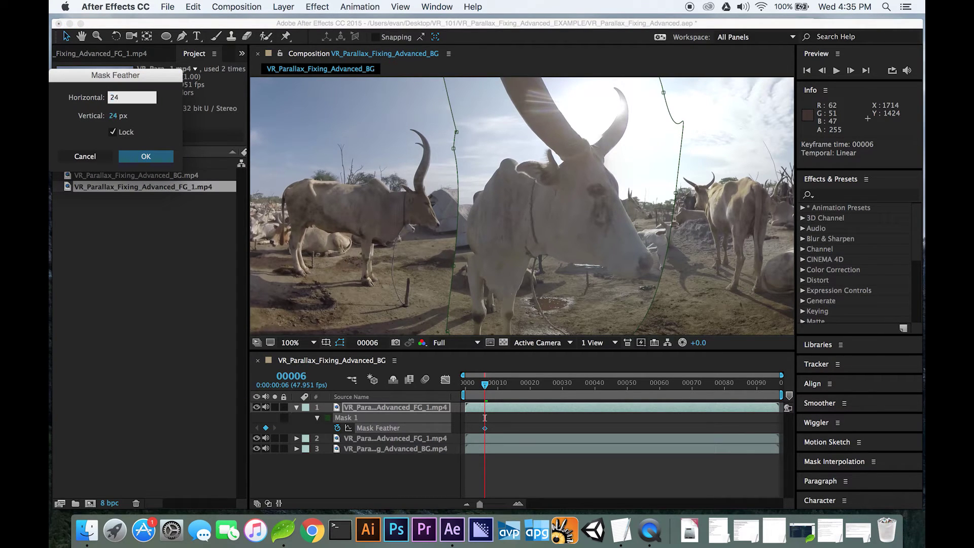
text(24)
click(161, 155)
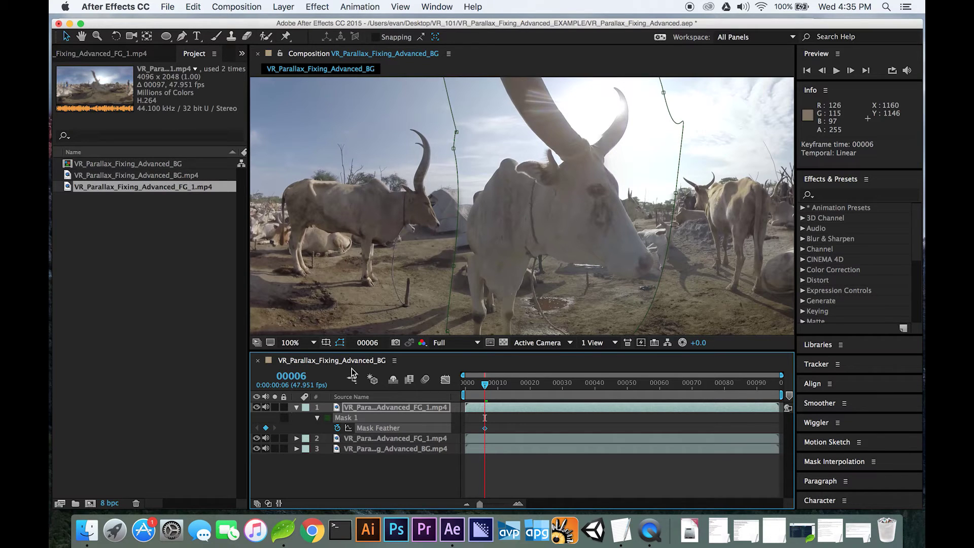
Deselect the cow mask and try to play a preview of the composition from frame 6
click(605, 464)
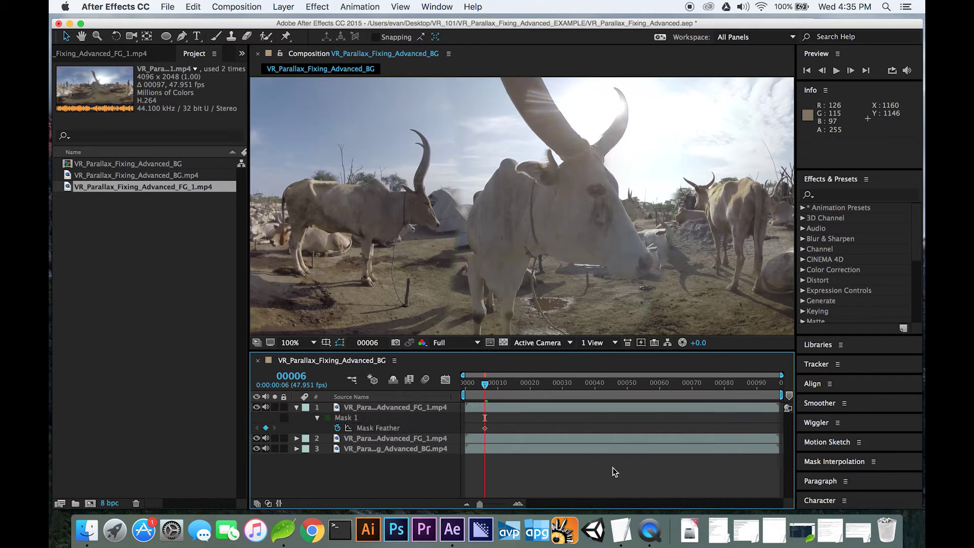
key(space)
key(comma)
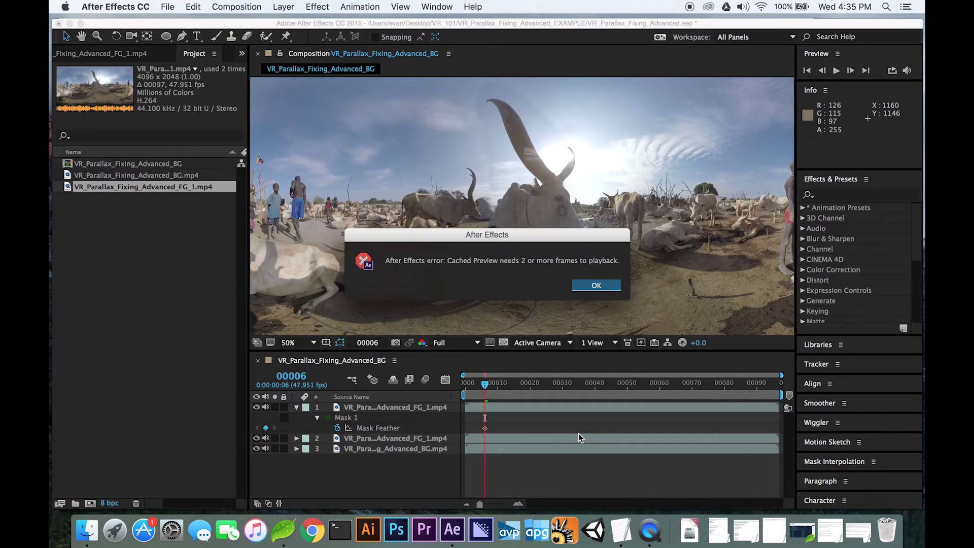
click(600, 285)
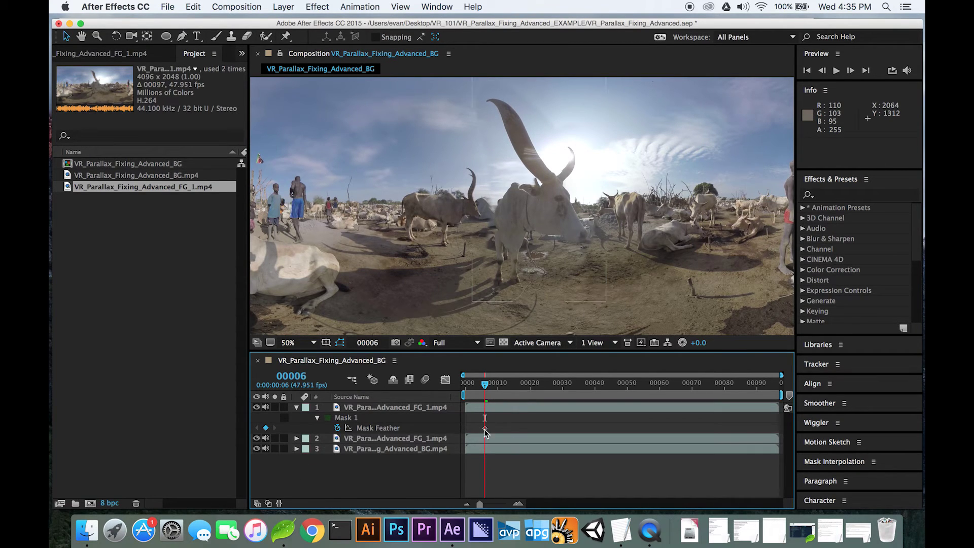
Remove the Mask Feather keyframe at frame 6 from the cow mask on the uppermost layer
click(450, 430)
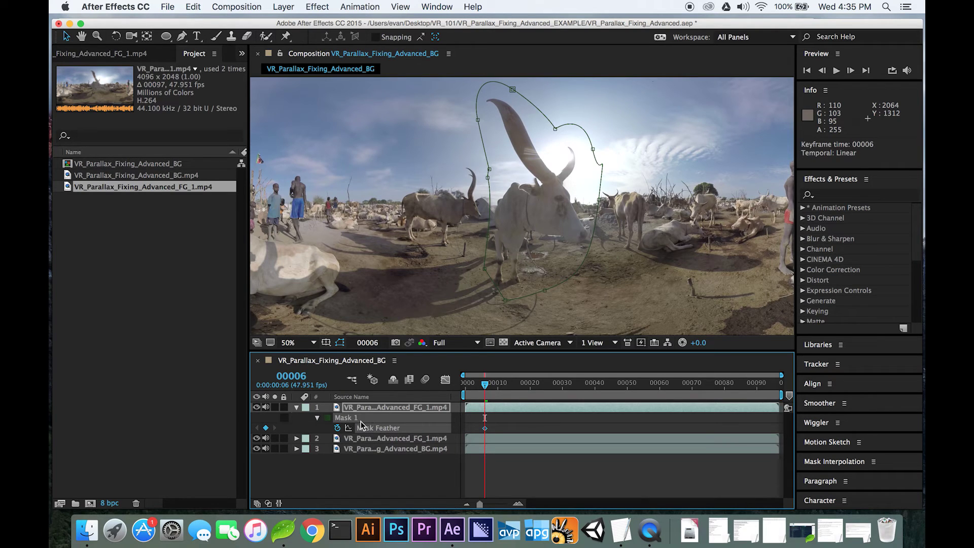
click(266, 430)
click(266, 428)
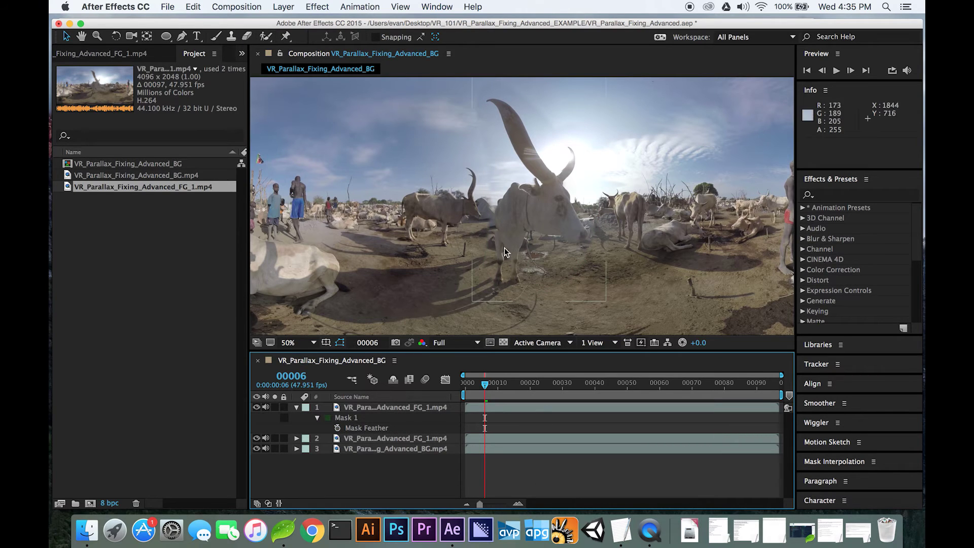
Pull the cow mask's vertices below the rear hooves and behind the back closer to the body at frame 6
click(539, 241)
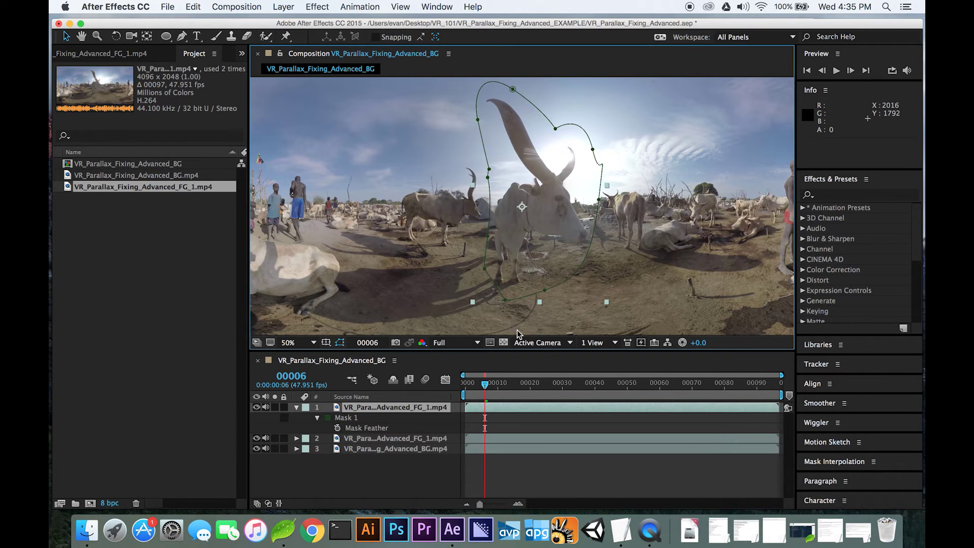
key(c)
key(v)
click(508, 302)
drag(497, 303, 490, 293)
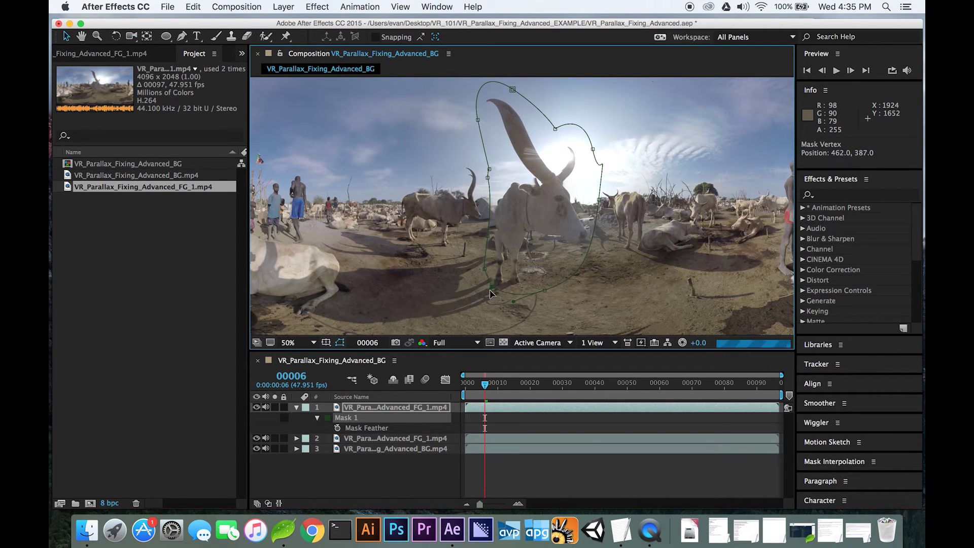
drag(487, 178, 505, 206)
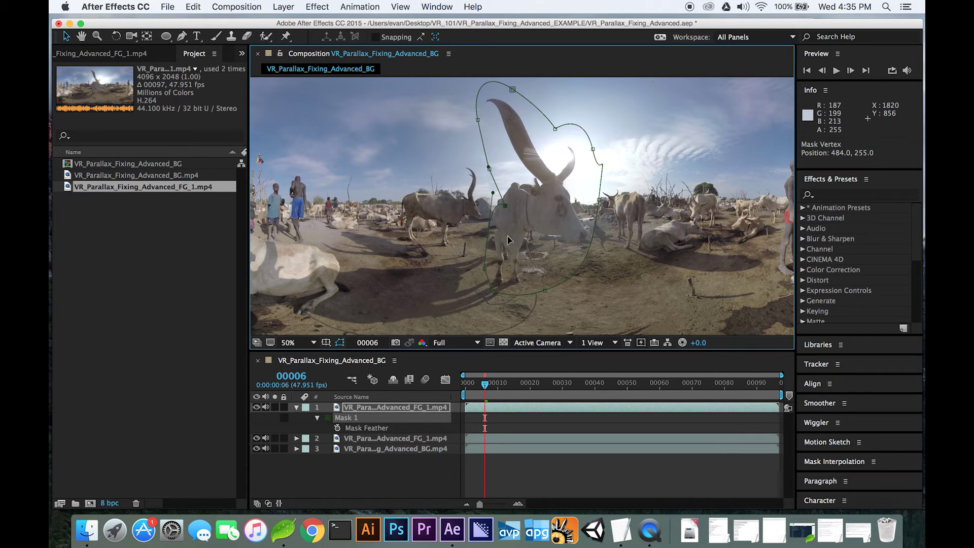
key(super+a)
click(317, 417)
click(318, 418)
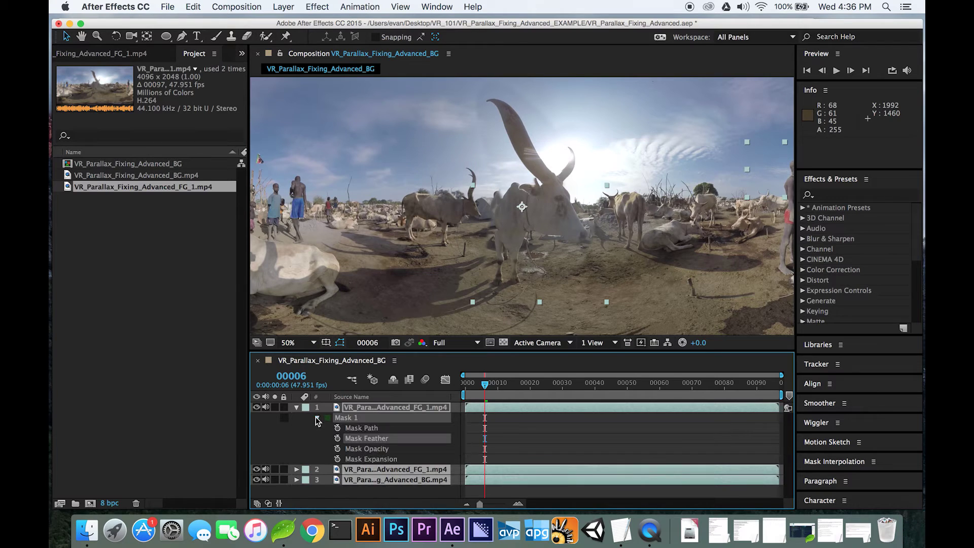
click(365, 429)
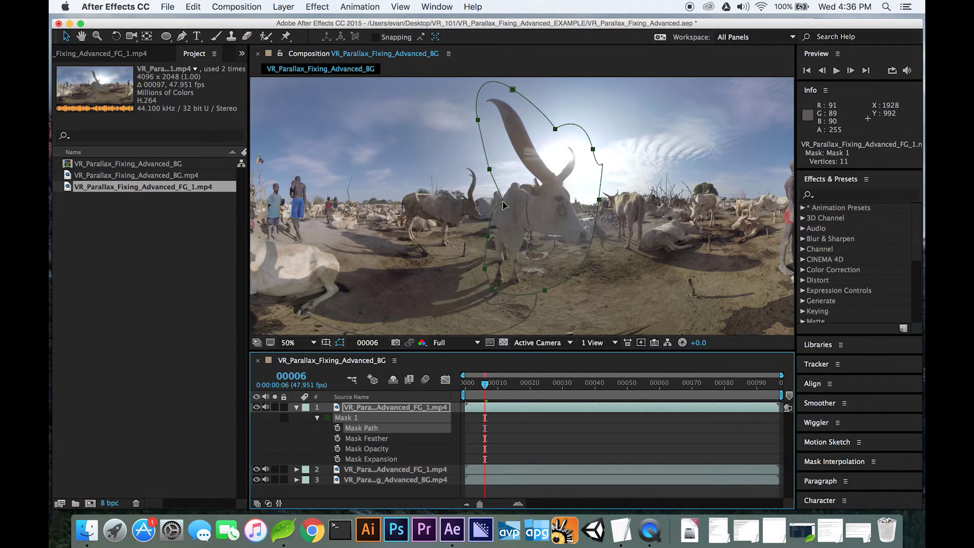
drag(502, 186, 505, 217)
key(super+z)
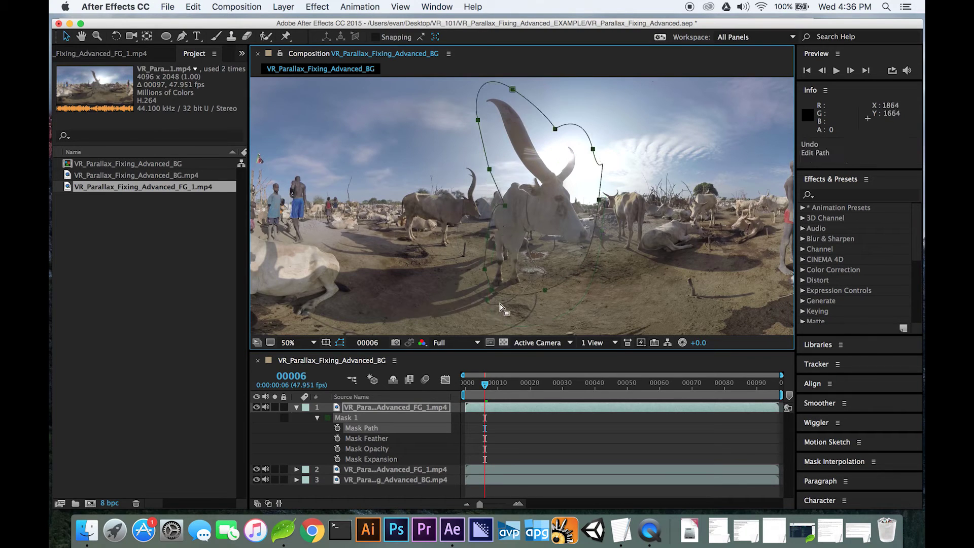
drag(499, 489, 548, 432)
click(508, 235)
double_click(510, 207)
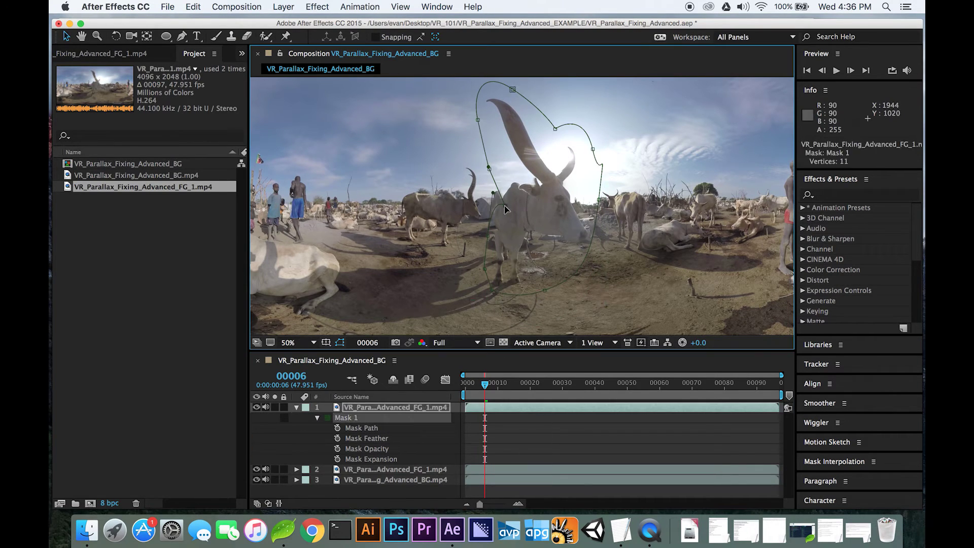
drag(506, 213, 492, 200)
key(super+z)
drag(509, 234, 506, 254)
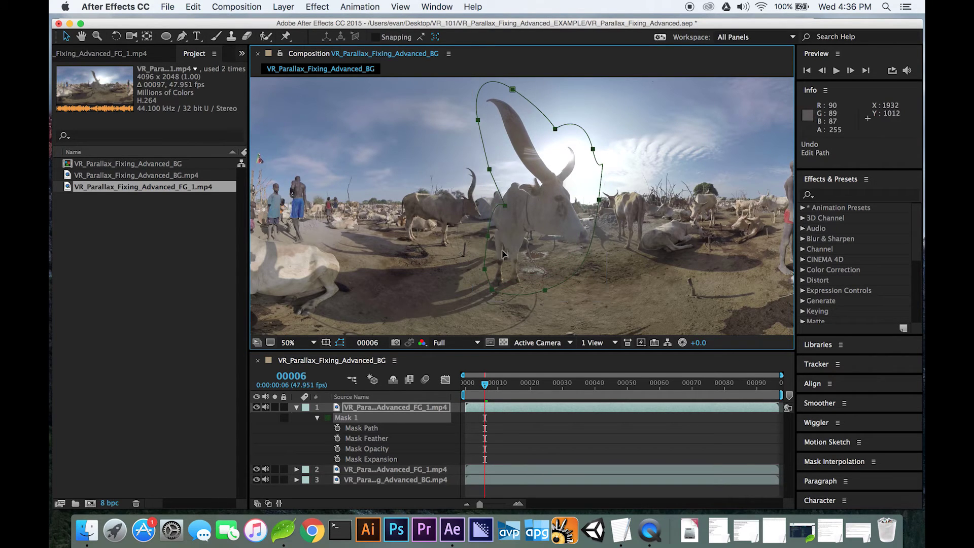
key(a)
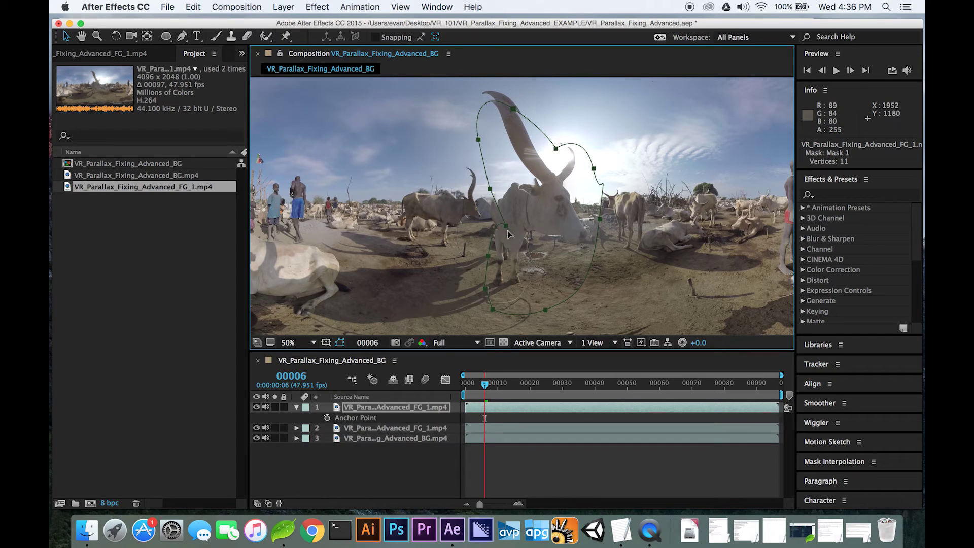
key(super+z)
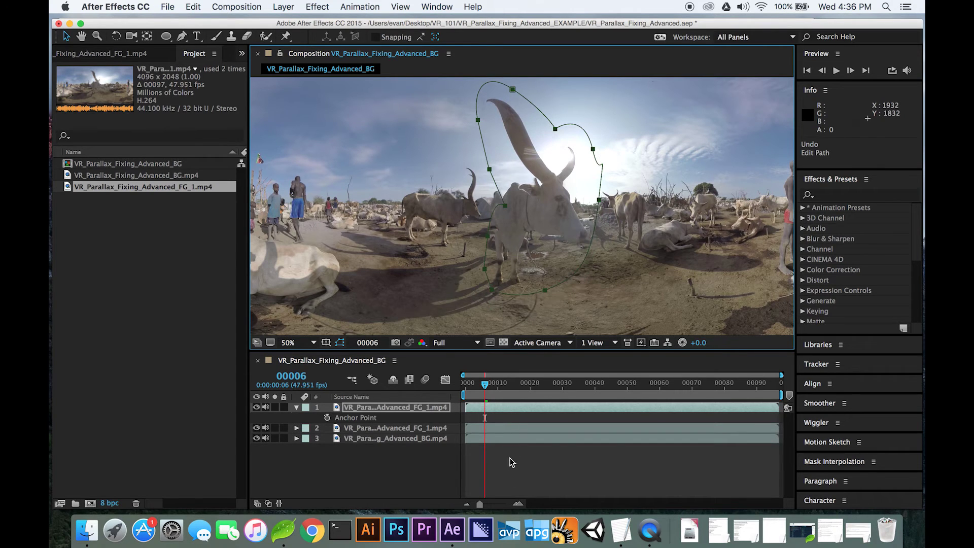
Start keyframing the Mask Path of the cow mask on the uppermost foreground layer at frame 6
click(510, 459)
click(553, 234)
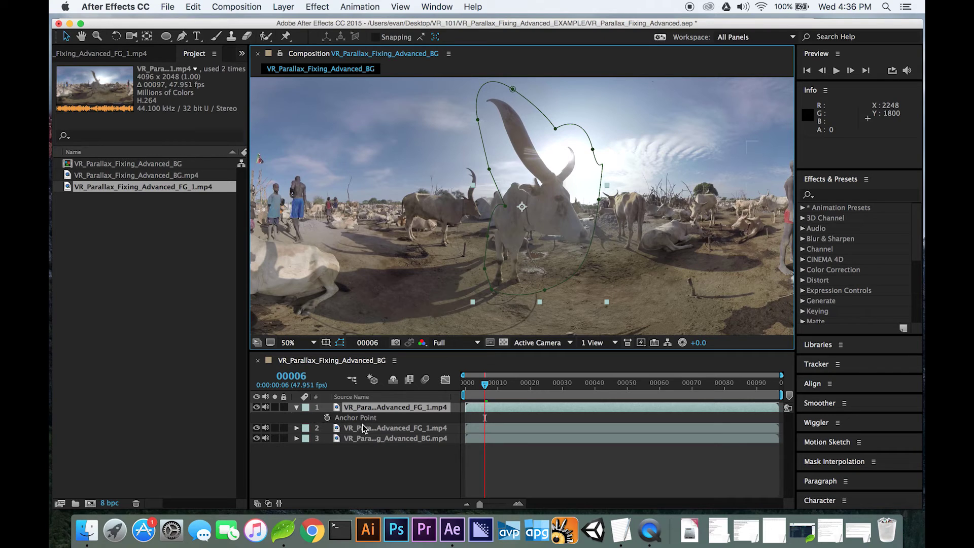
key(m)
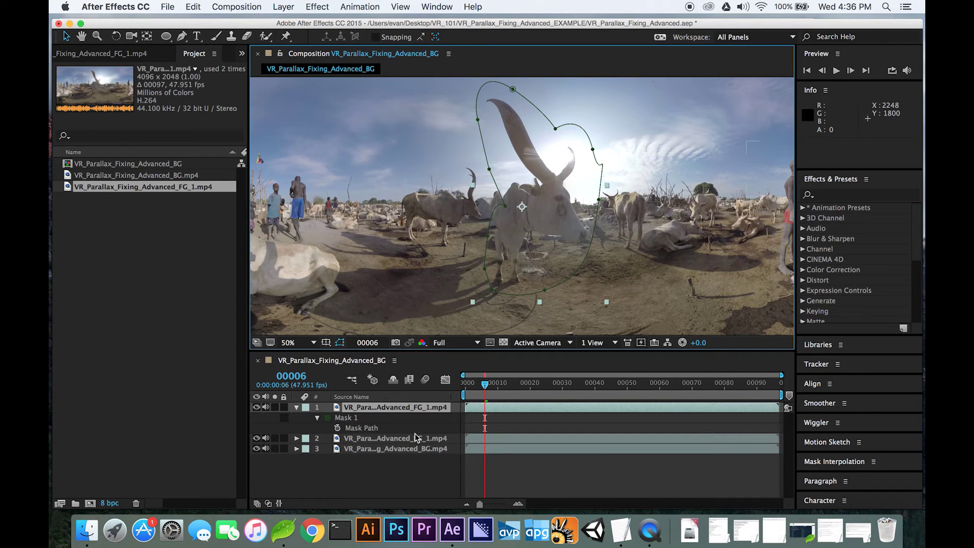
click(338, 428)
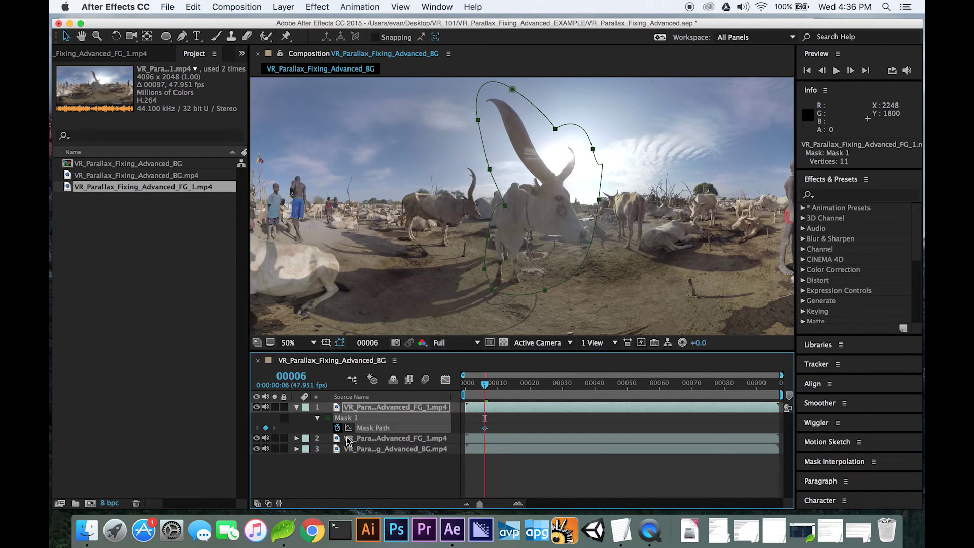
Go to frame 20 and shift the whole cow mask slightly upward to add a second Mask Path keyframe
click(531, 385)
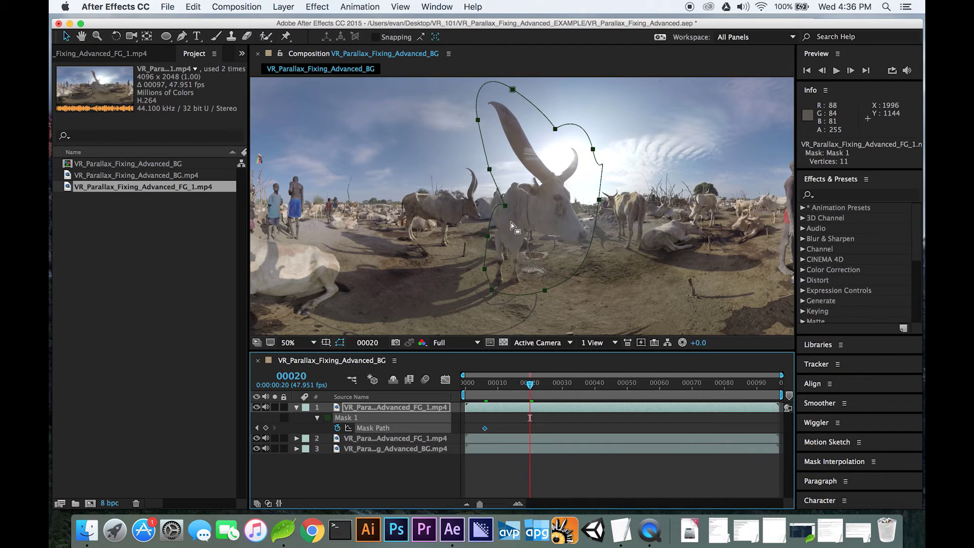
click(505, 207)
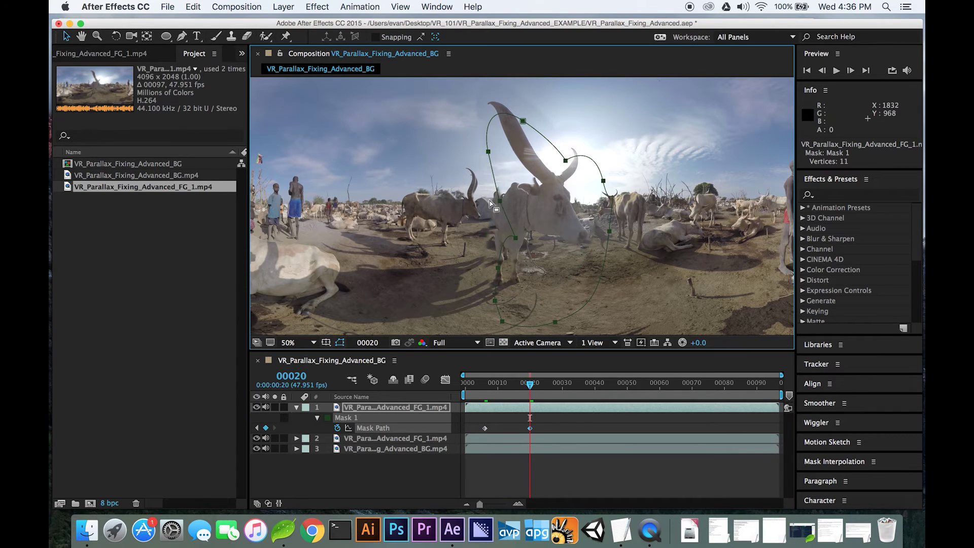
key(super+z)
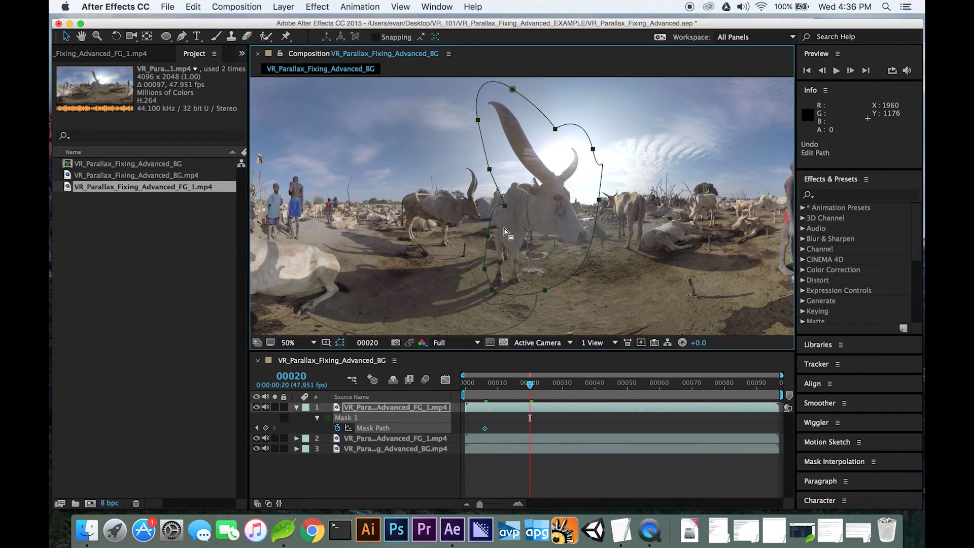
drag(505, 205, 504, 202)
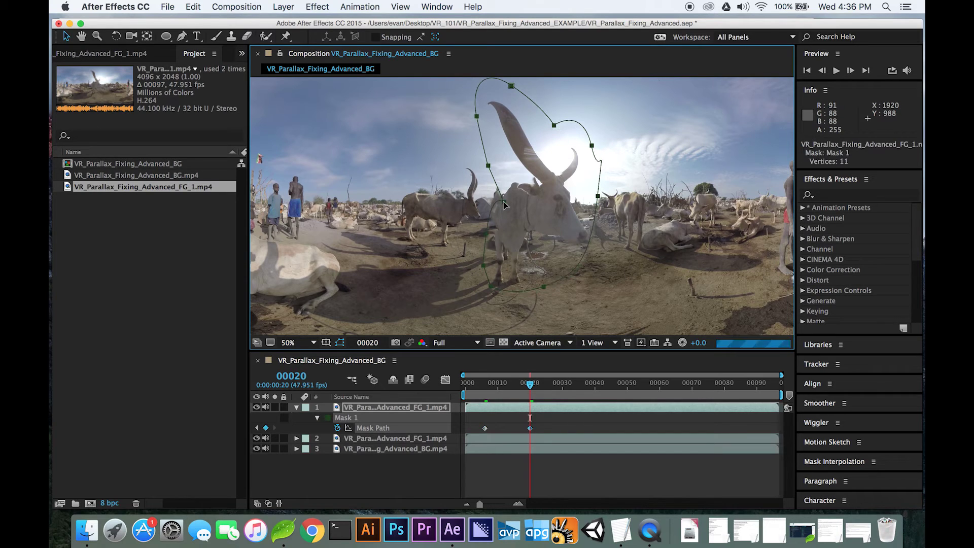
double_click(504, 202)
drag(504, 204, 498, 204)
key(super+z)
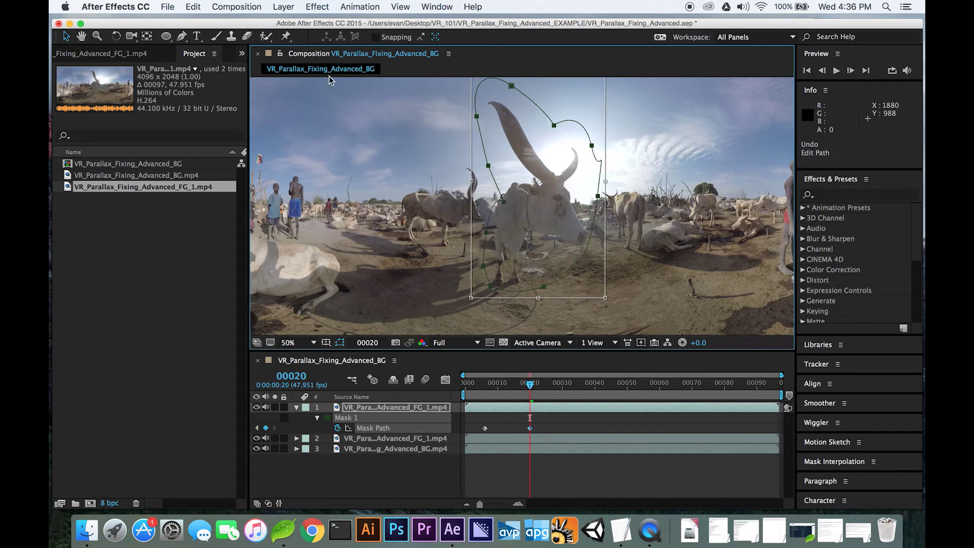
Convert the cow mask's vertices to smooth curves at frame 20 with the Convert Vertex tool, and adjust the handle behind the cow's back
click(185, 38)
click(248, 75)
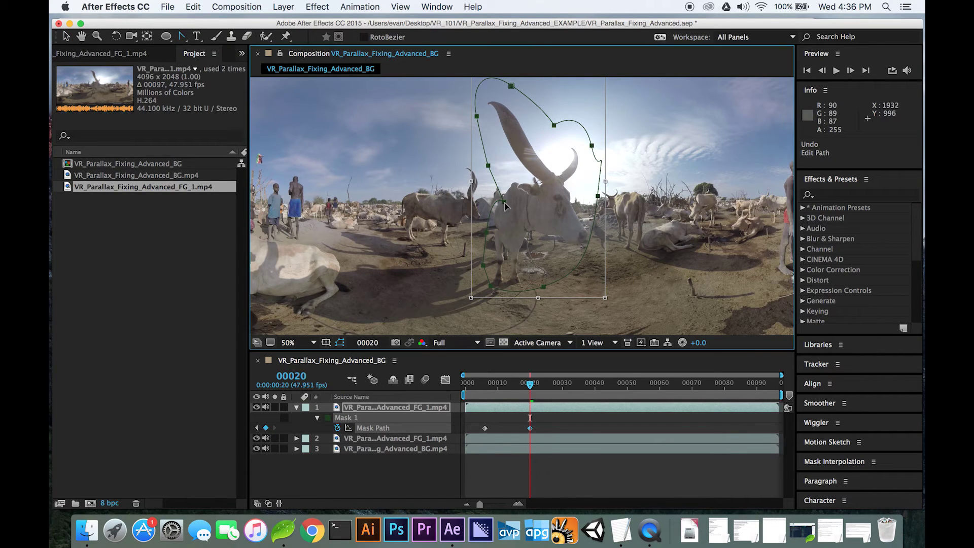
click(514, 469)
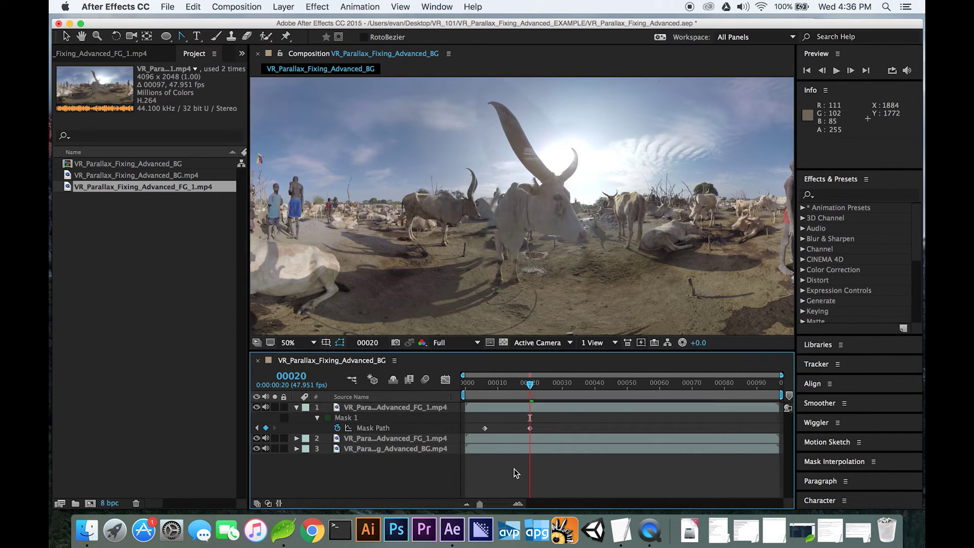
click(530, 428)
click(504, 201)
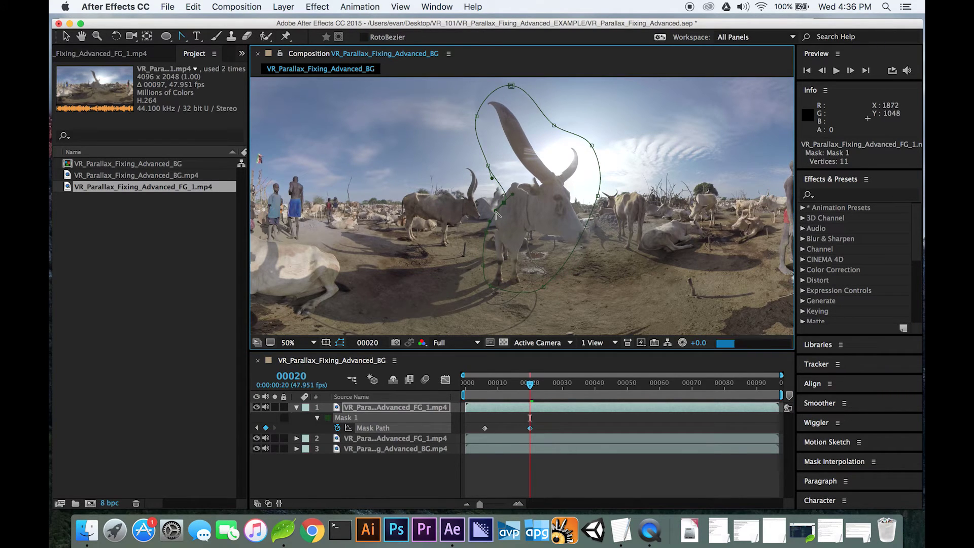
key(a)
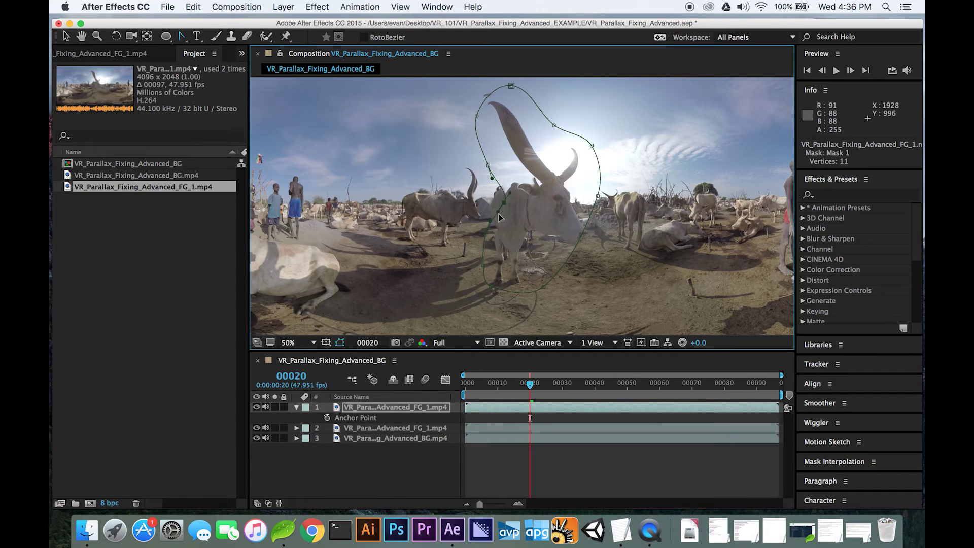
drag(496, 203, 497, 225)
With the Selection tool, move the mask's vertices behind the cow's back and beside the long horn's tip outward at frame 20
click(189, 44)
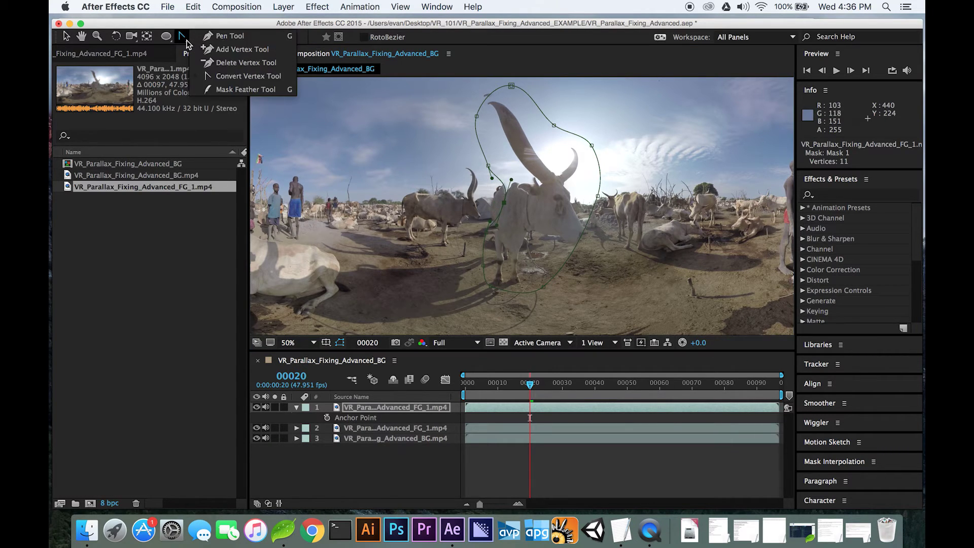
click(66, 35)
drag(504, 203, 485, 205)
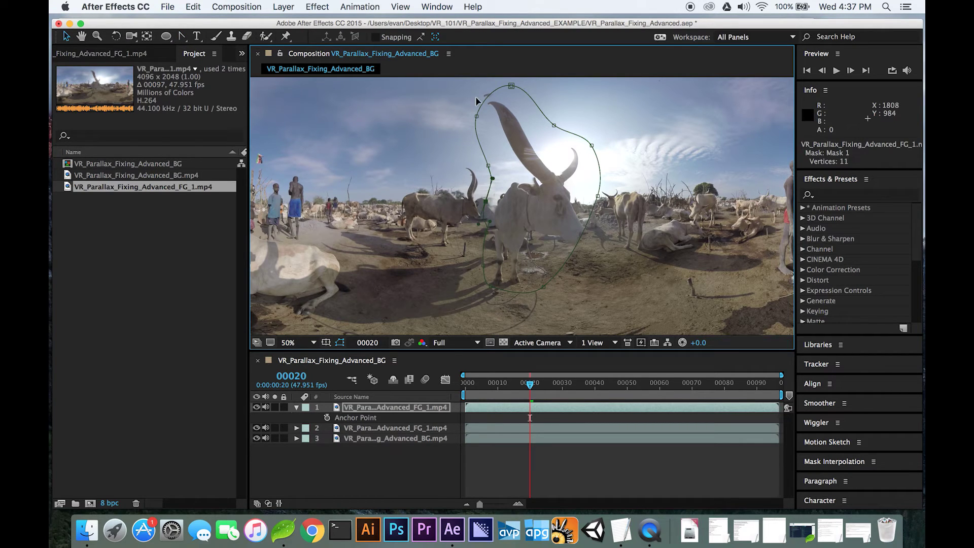
drag(476, 116, 473, 108)
click(511, 86)
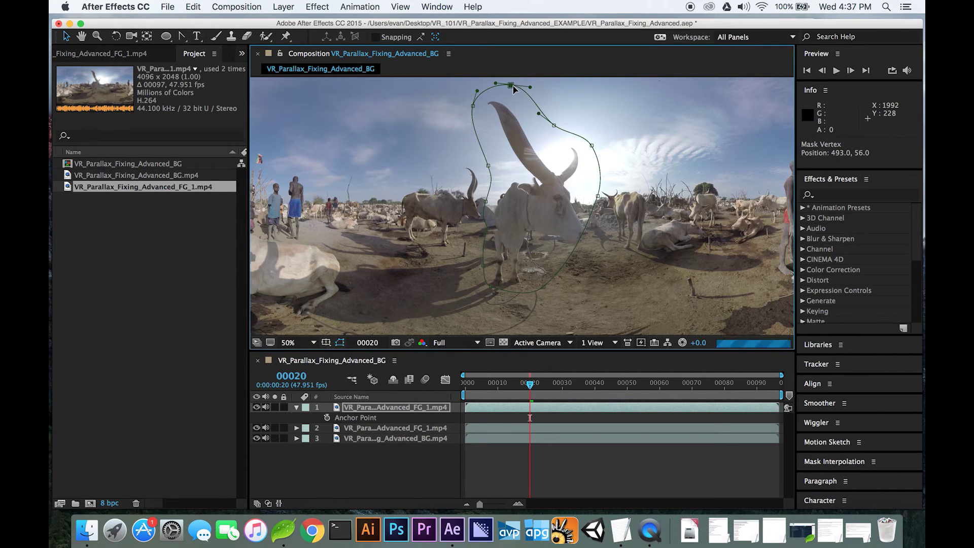
Widen the mask's lower edge in front of the cow's legs, and pull the vertex beside its head slightly inward
click(543, 287)
drag(543, 291, 570, 290)
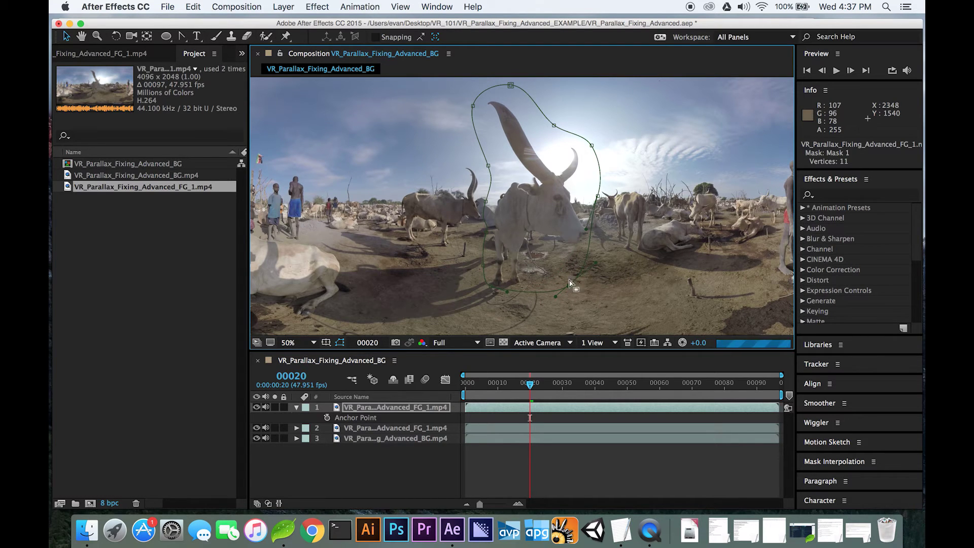
drag(592, 197, 591, 198)
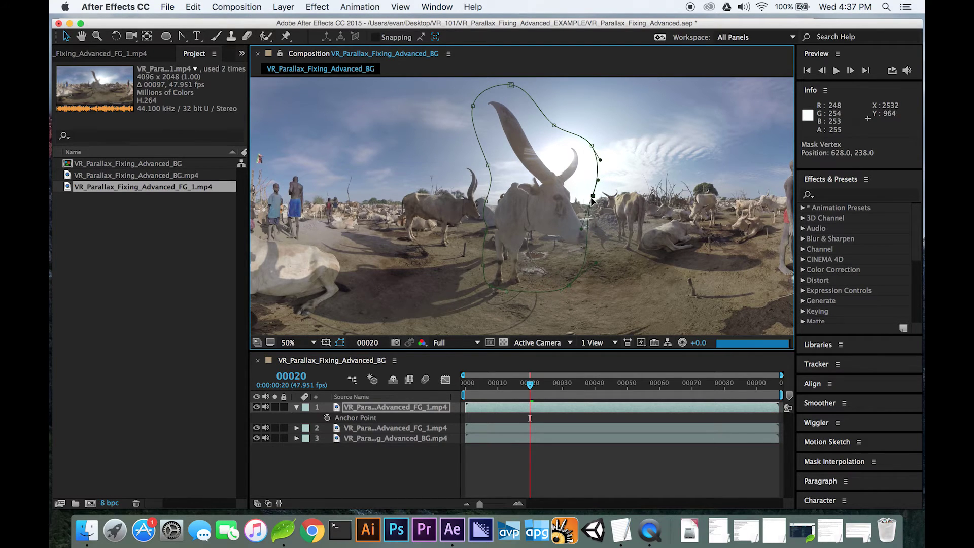
Pull the mask's vertices behind the cow's back and below the long horn in toward the body at frame 20
drag(486, 201, 498, 203)
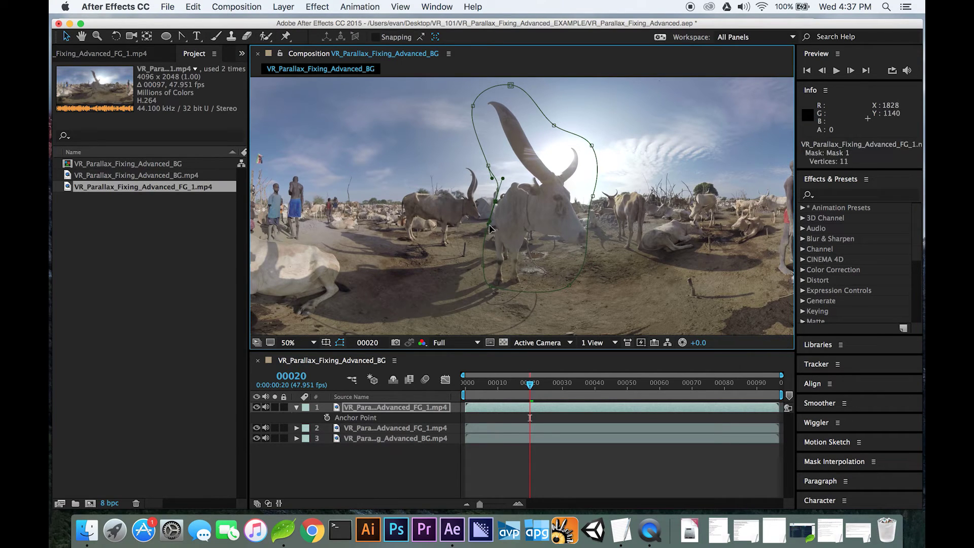
drag(498, 203, 505, 204)
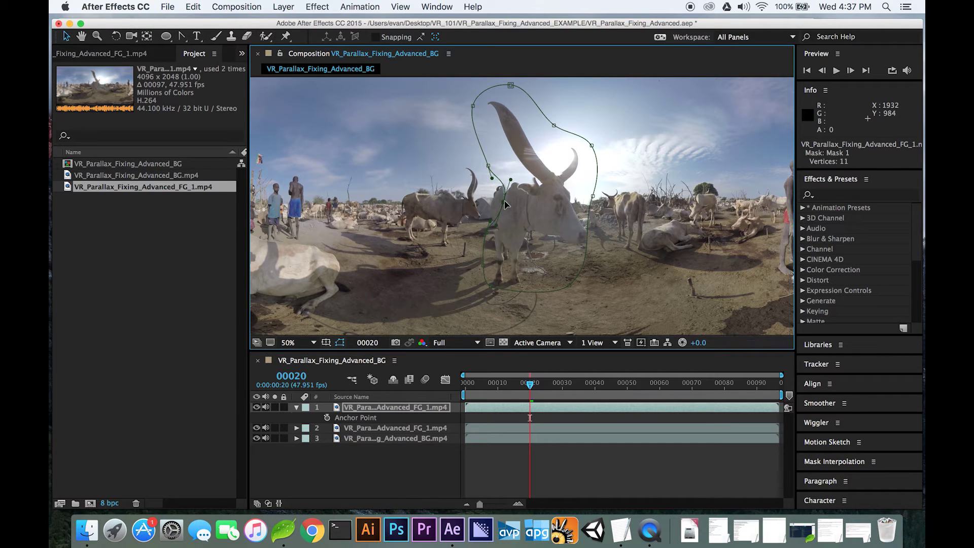
drag(489, 166, 517, 204)
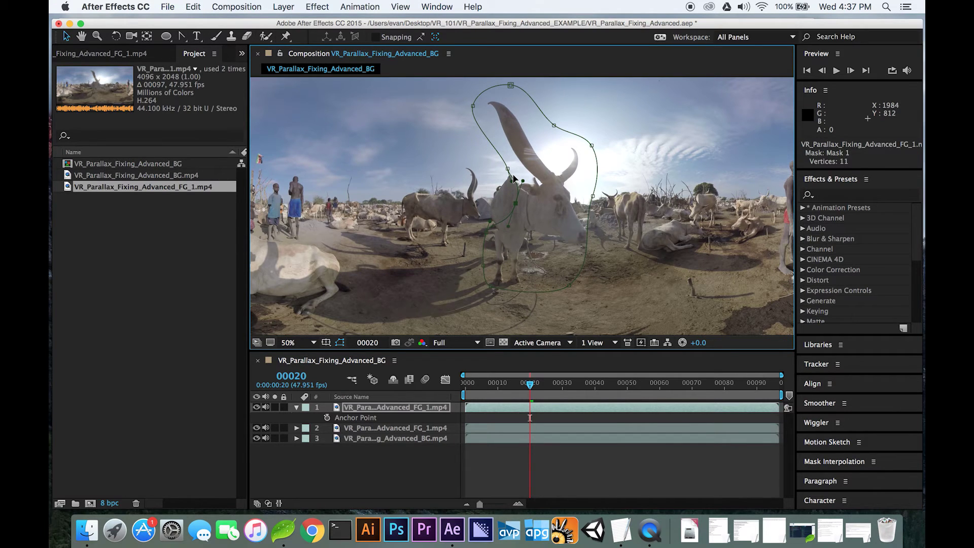
Try to pull the mask vertex below the long horn further in toward the cow's neck at frame 20
click(590, 288)
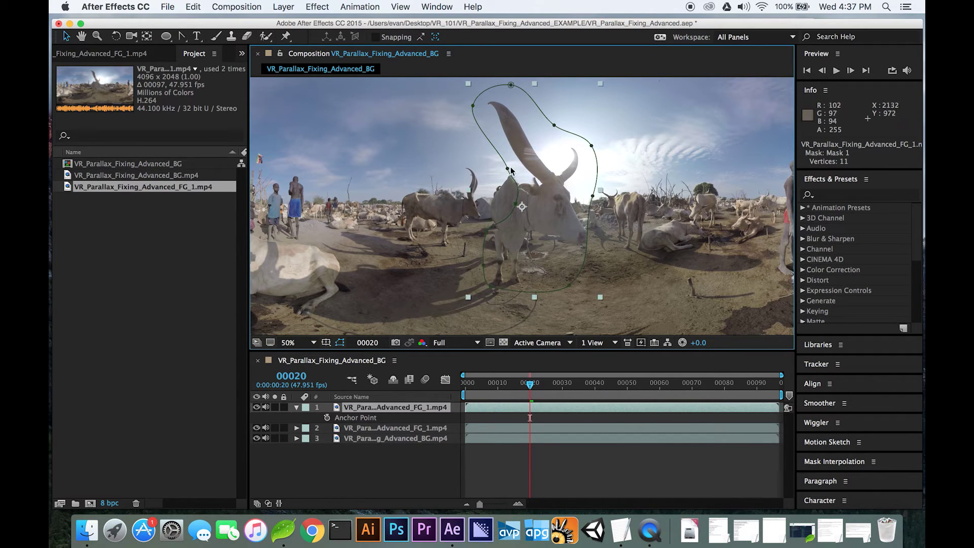
drag(509, 171, 527, 183)
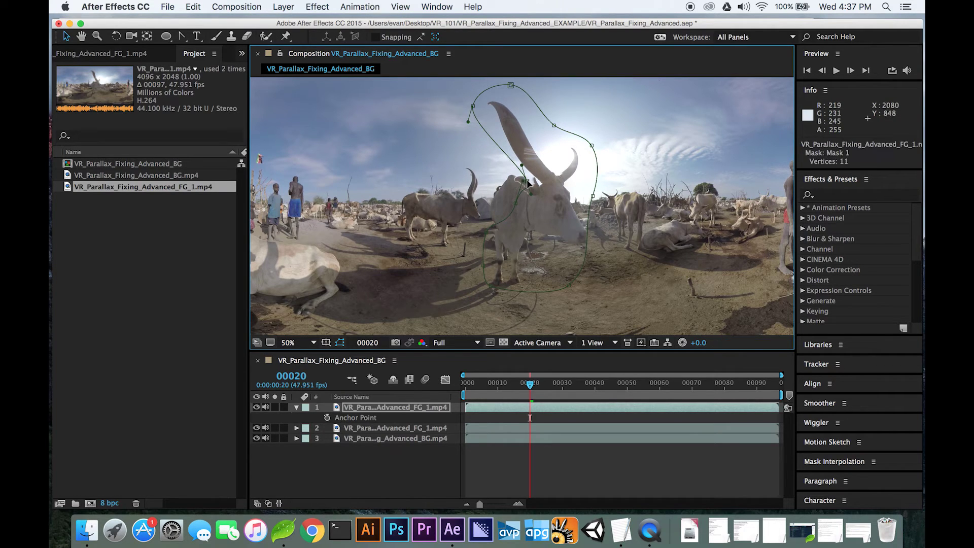
click(527, 191)
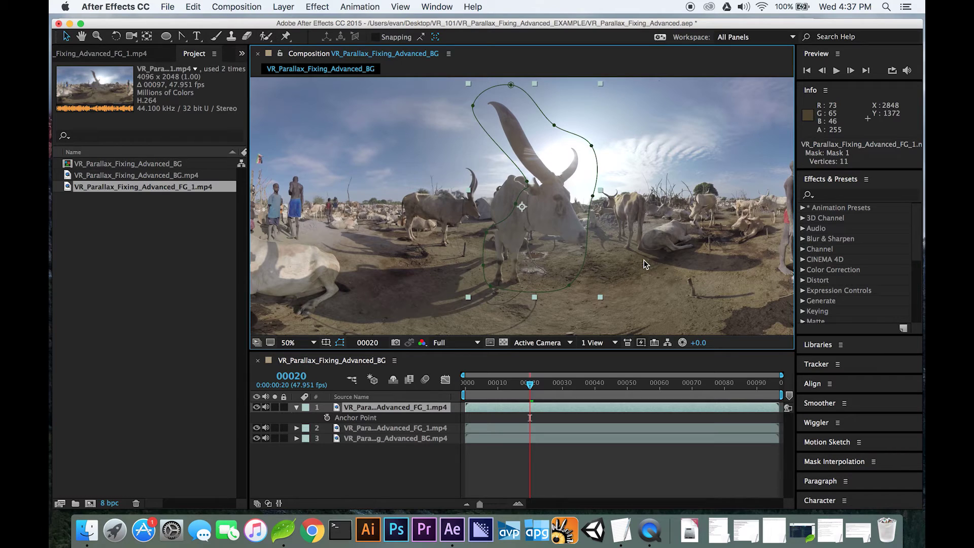
Undo the recent inward moves of the mask vertices below the long horn and behind the cow's back
key(super+z)
key(super+z)
key(super+z)
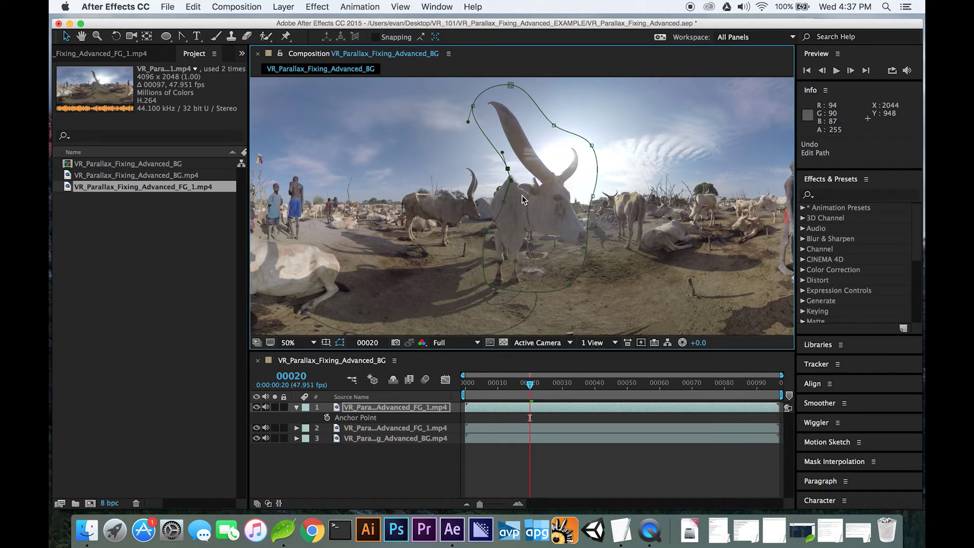
key(super+z)
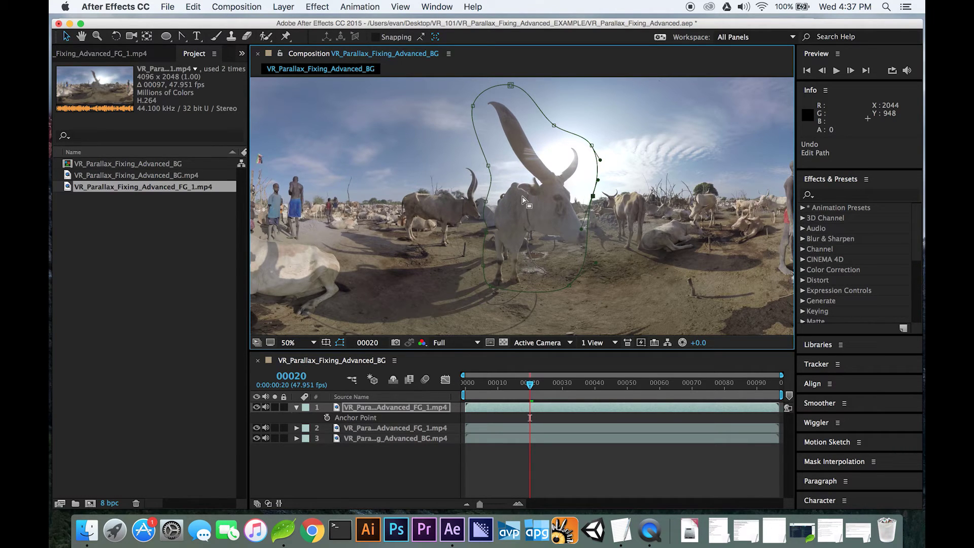
Pull the mask vertex behind the cow's back slightly inward at frame 20, and deselect the layer
click(487, 204)
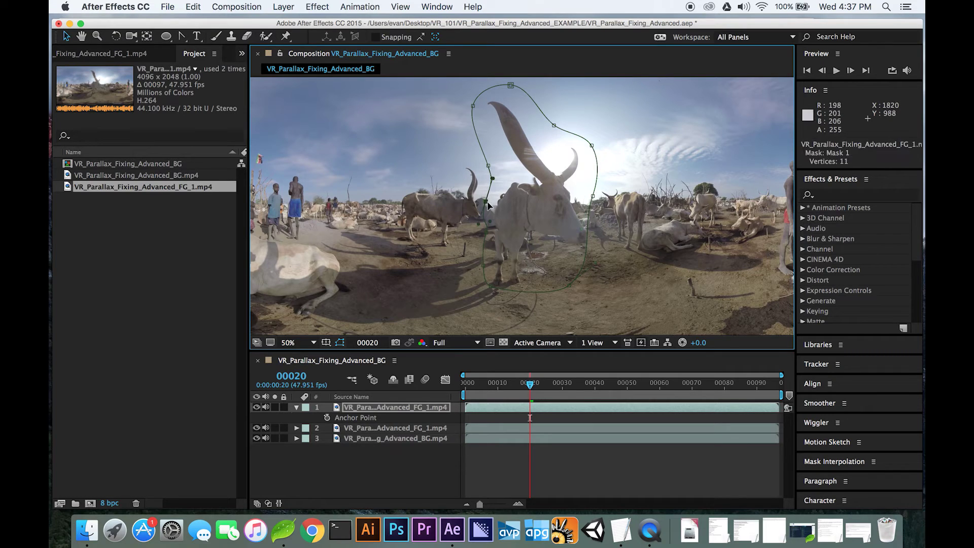
drag(493, 207, 502, 210)
click(491, 287)
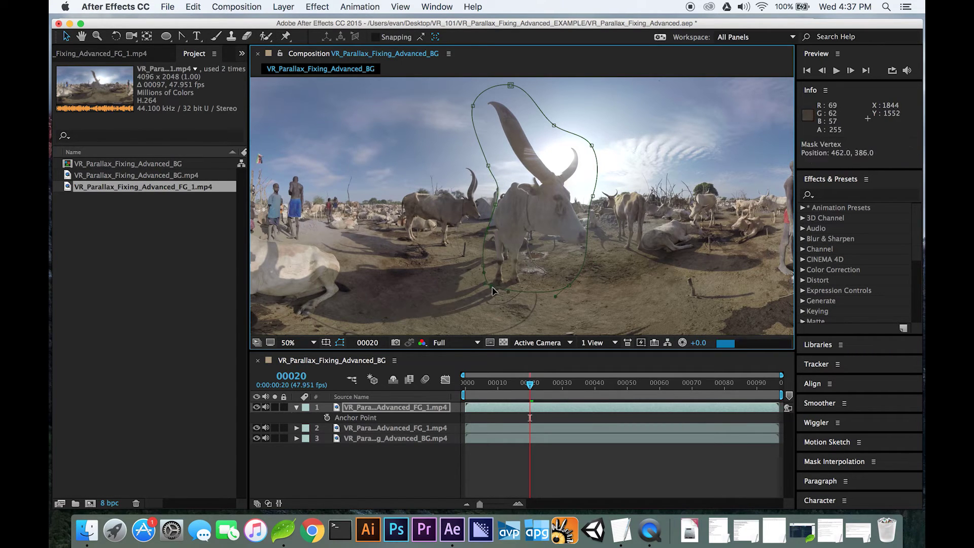
click(485, 210)
click(495, 209)
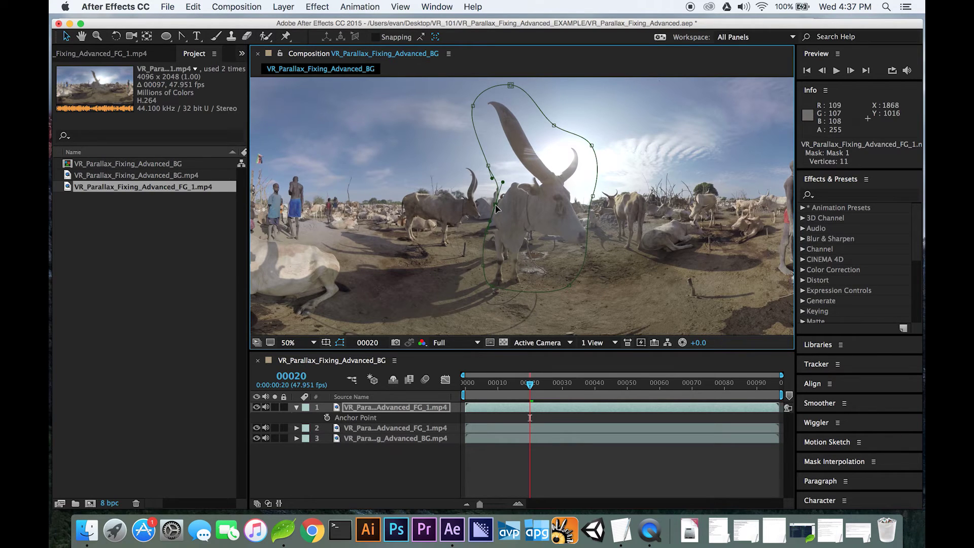
drag(489, 209, 489, 208)
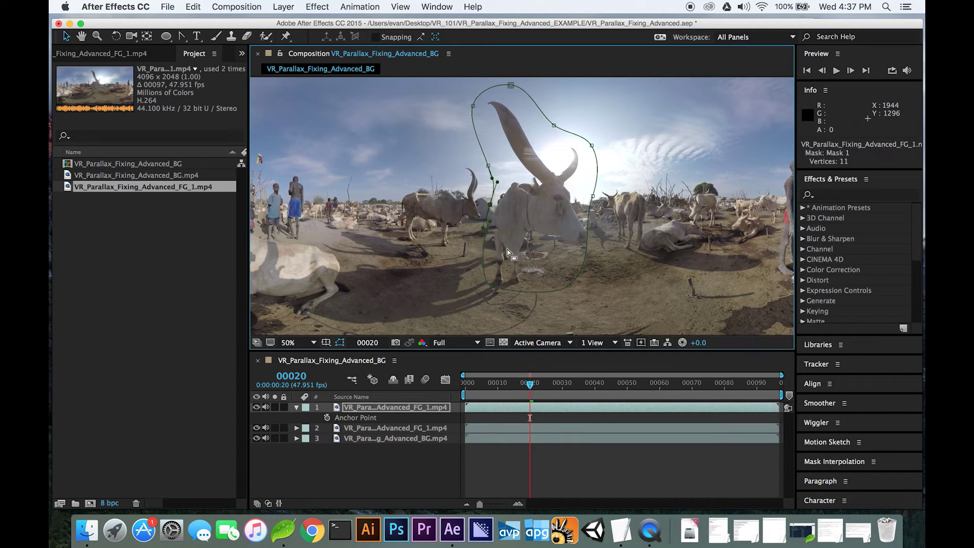
click(509, 470)
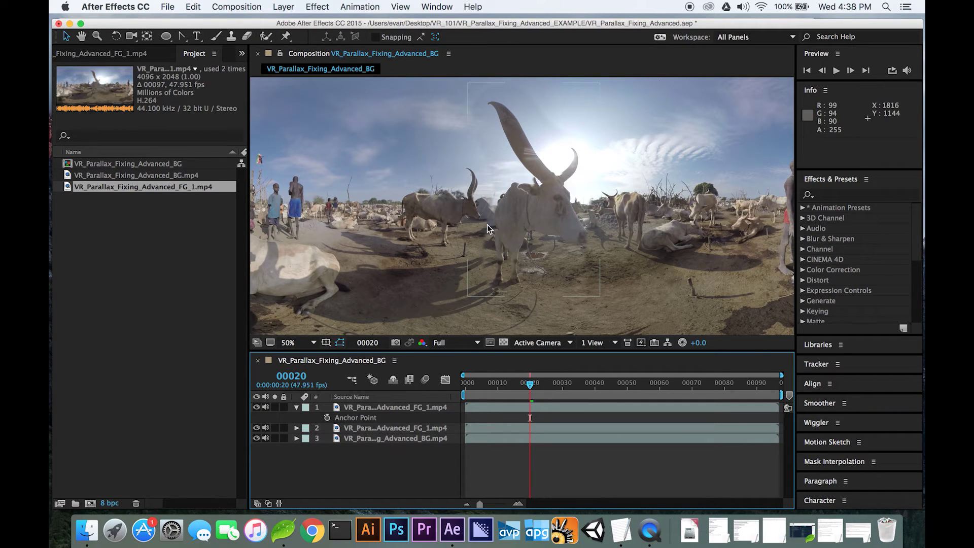
Show the top layer's mask path keyframes and reposition the mask vertex behind the cow's back at frame 6
click(495, 101)
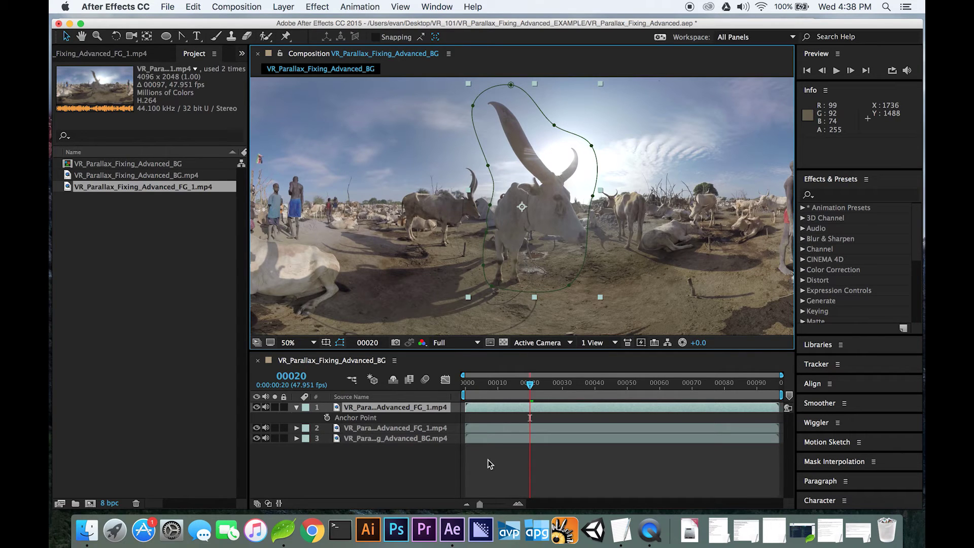
key(m)
drag(529, 385, 504, 385)
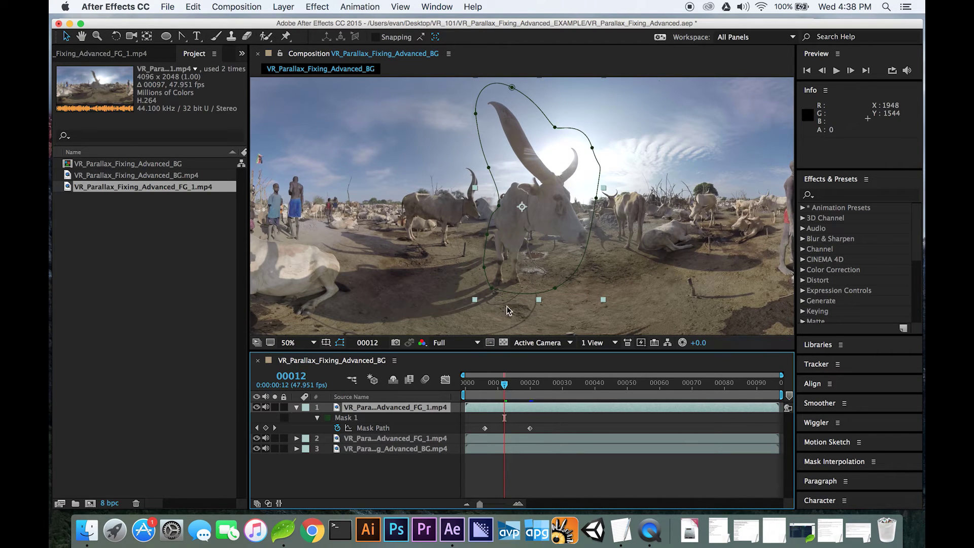
drag(498, 386, 485, 385)
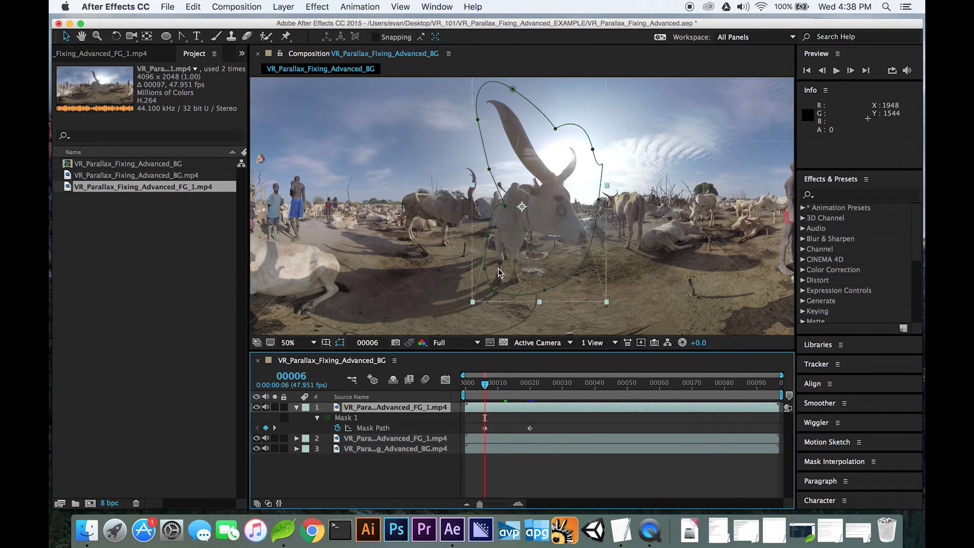
drag(506, 206, 492, 196)
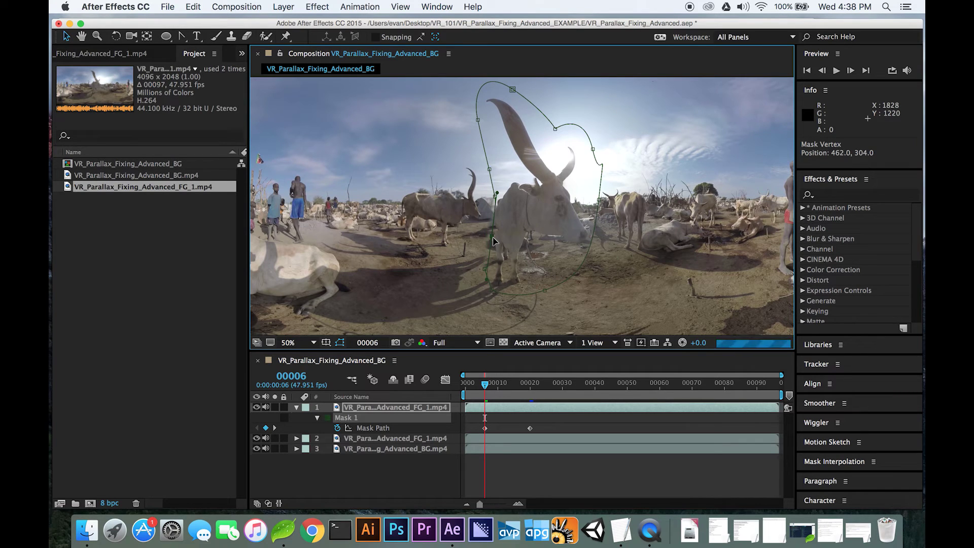
drag(496, 197, 498, 199)
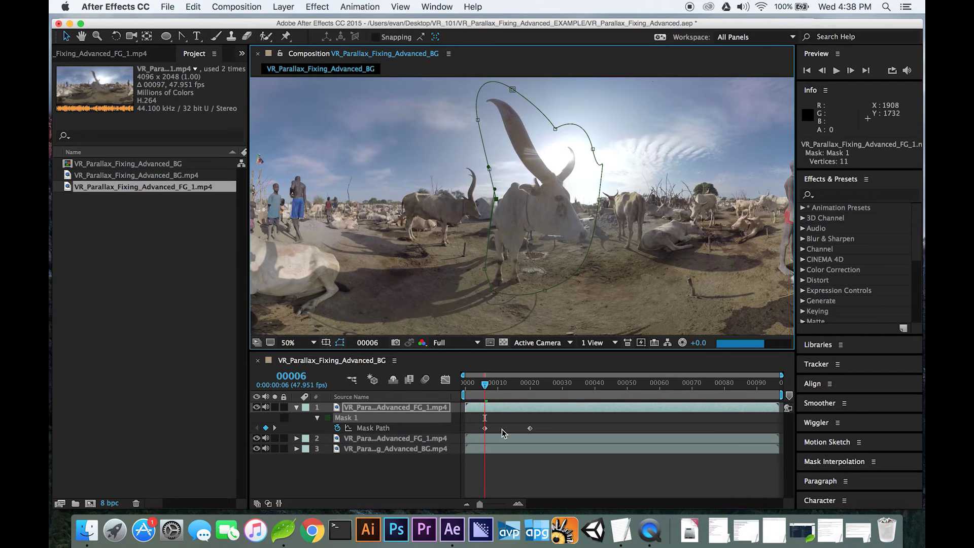
Keyframe the mask path at frame 30, fitting it closer around both horns and adjusting its vertices beside the head, back and legs
drag(485, 384, 533, 389)
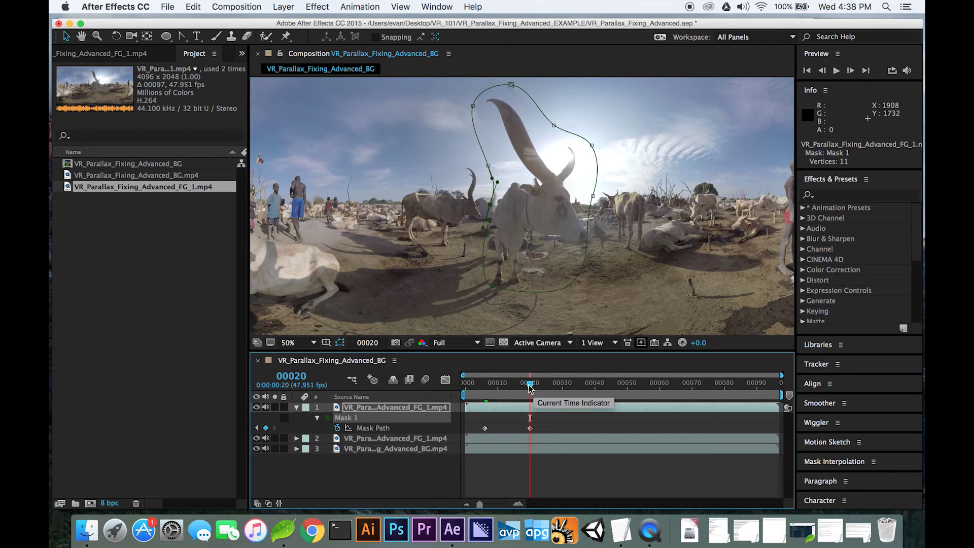
mouse_move(533, 389)
mouse_down()
mouse_move(577, 389)
mouse_move(534, 391)
mouse_up()
key(shift+Page_Down)
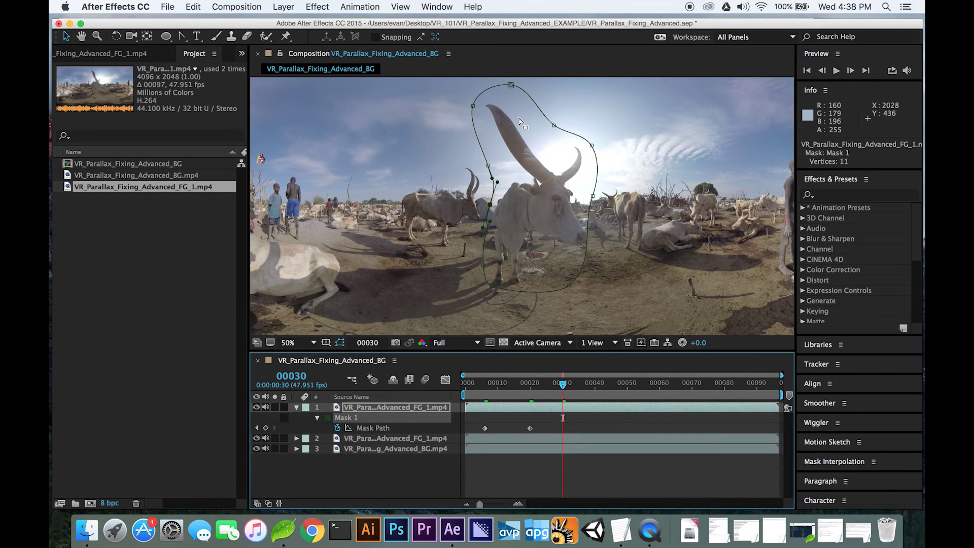
drag(595, 198, 598, 202)
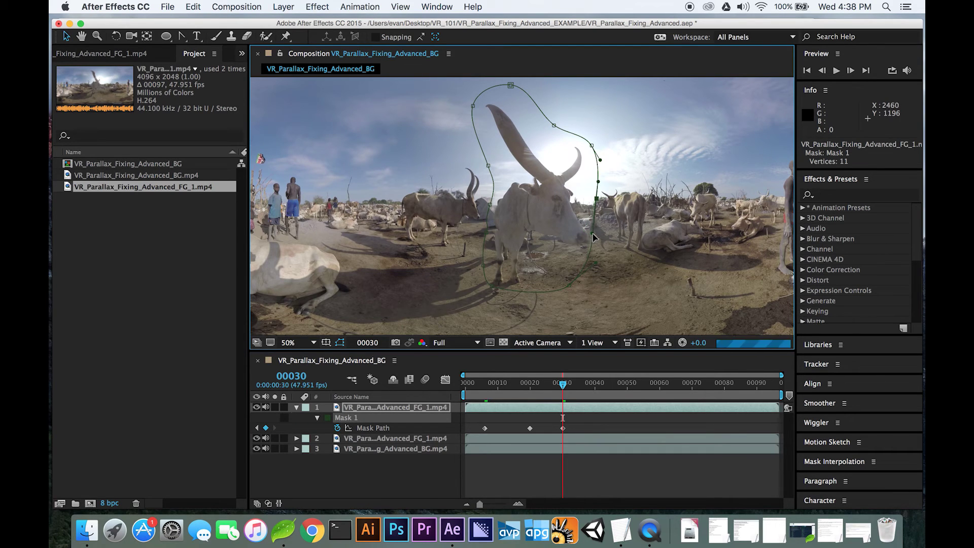
drag(592, 146, 557, 134)
drag(511, 85, 480, 111)
click(473, 107)
drag(492, 207, 495, 209)
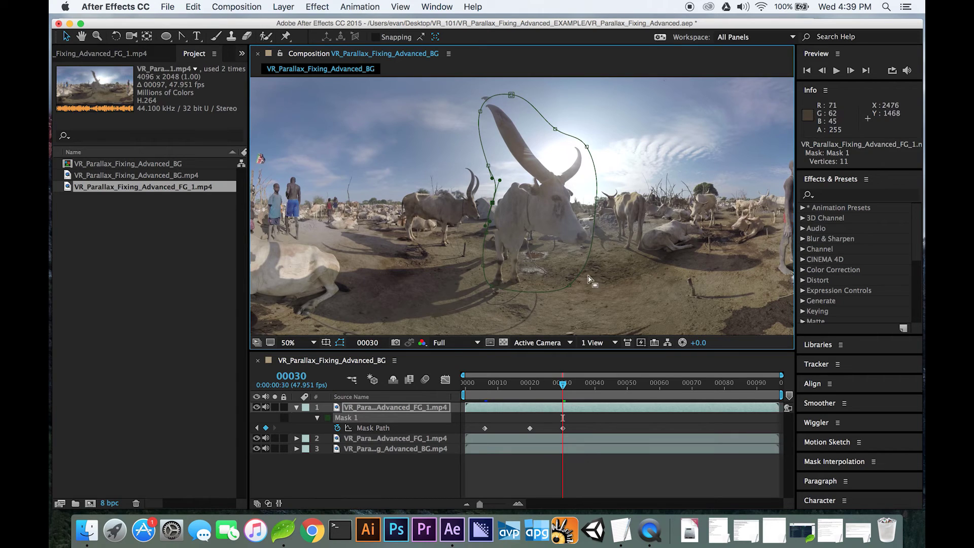
drag(570, 288, 570, 287)
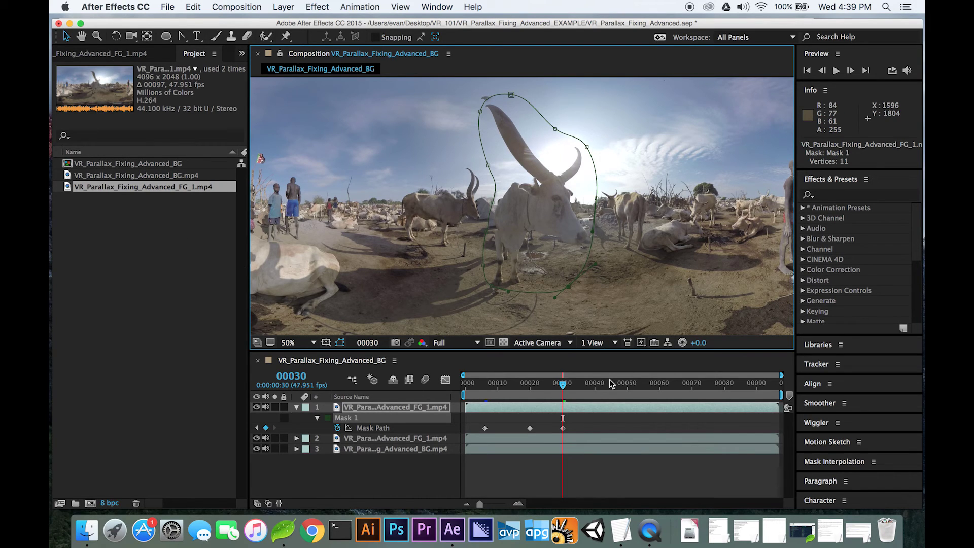
Keyframe the mask path outward around the long horn's tip at frame 40 and around the shorter horn's tip at frame 50
key(shift+Page_Down)
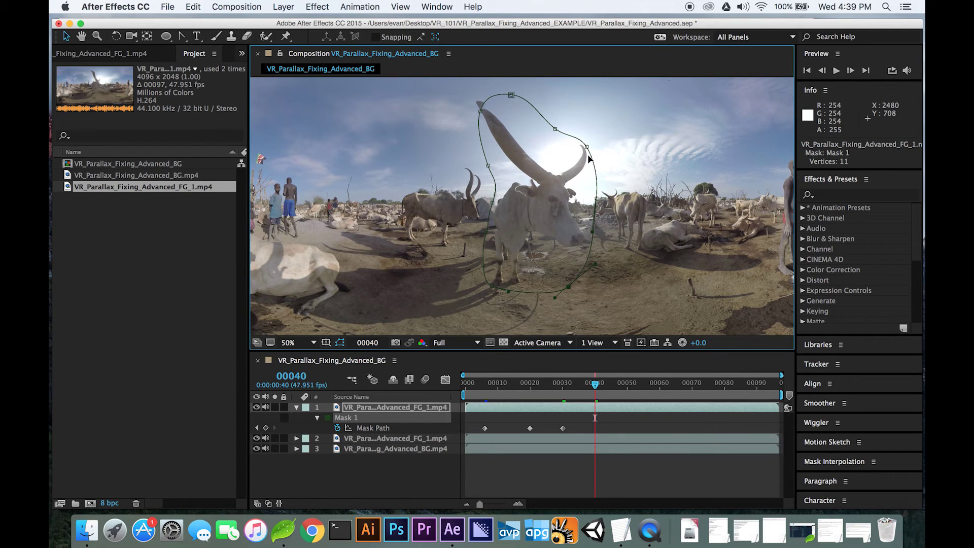
drag(481, 115, 475, 107)
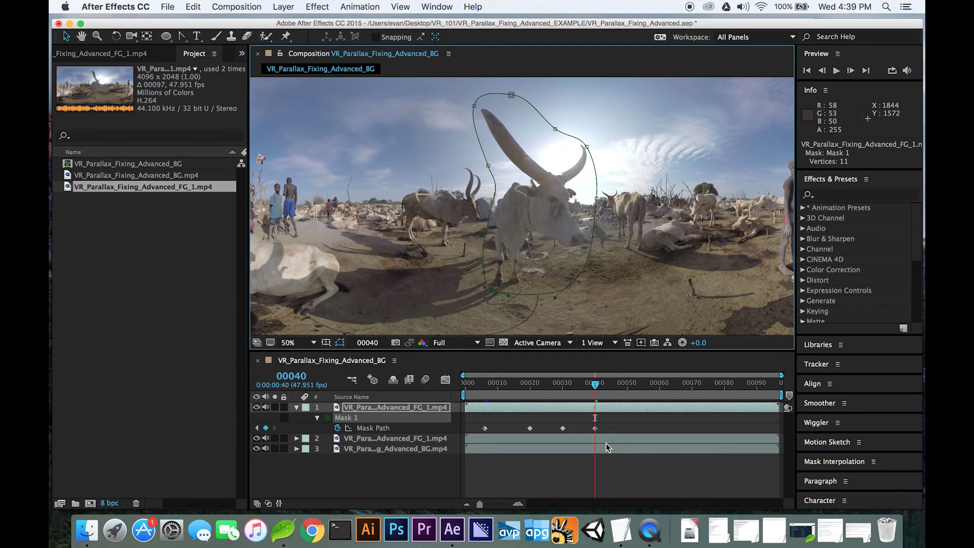
key(shift+Page_Down)
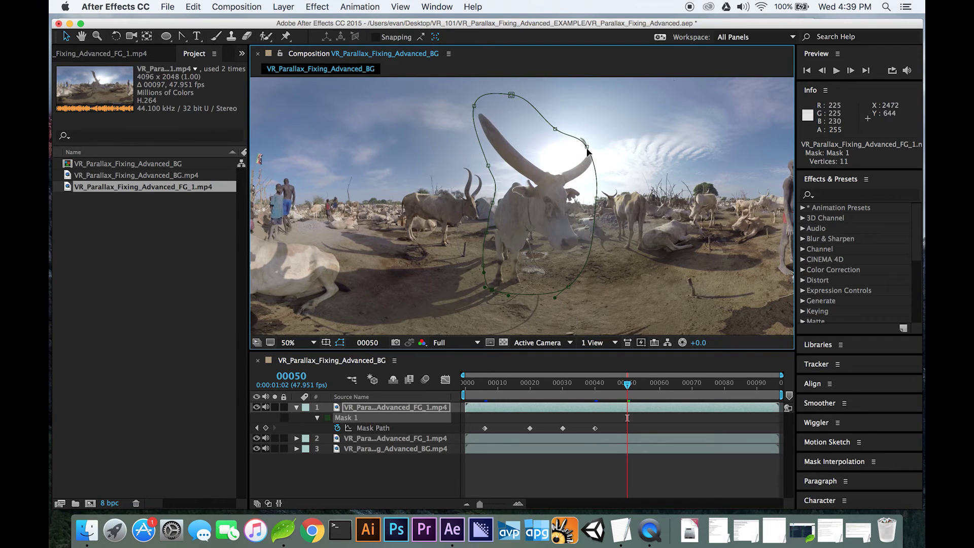
drag(587, 148, 598, 144)
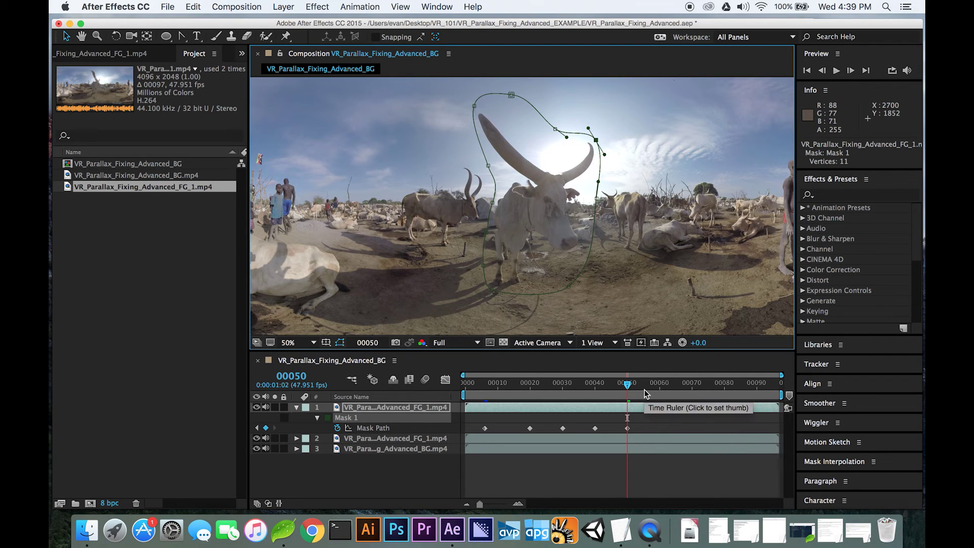
Keyframe the mask path at frame 60, moving the vertex at the shorter horn's tip further outward
click(659, 389)
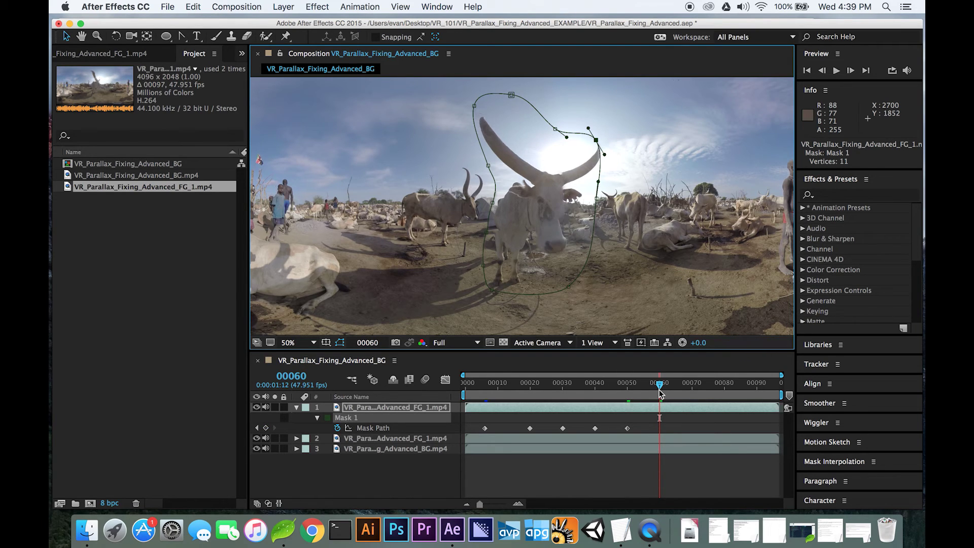
drag(596, 141, 605, 143)
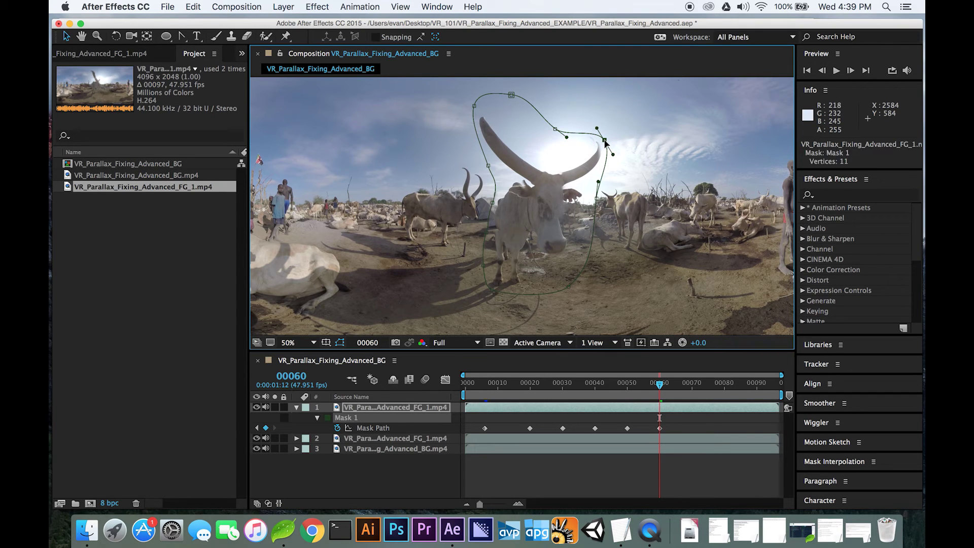
click(646, 481)
Keyframe the mask path at frame 70, moving the vertices at both horn tips outward and refining those near the legs and back
key(shift+Page_Down)
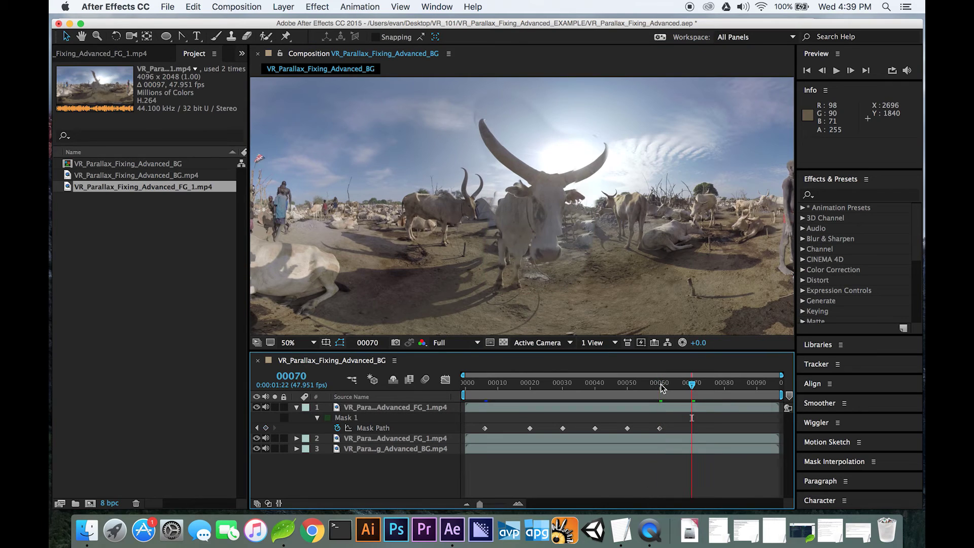
click(529, 199)
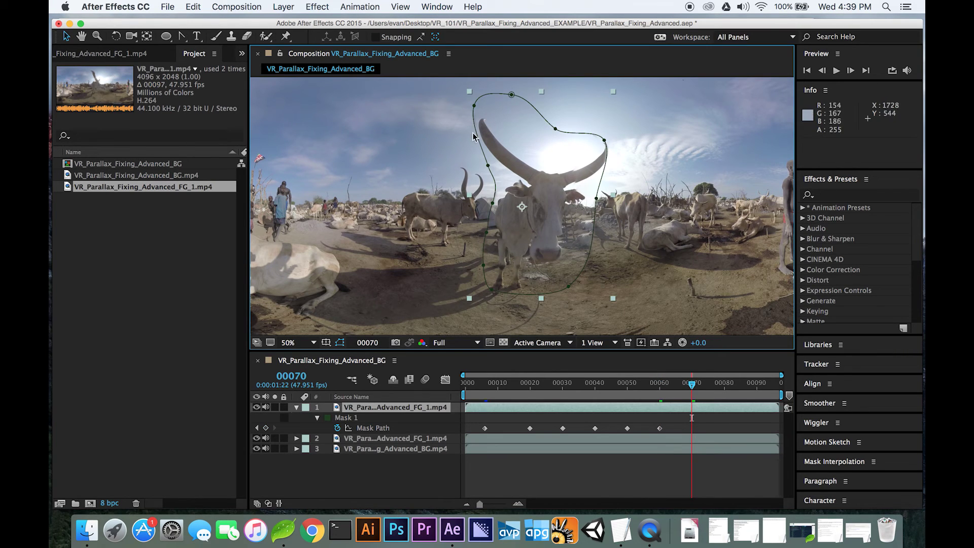
click(474, 108)
drag(474, 108, 471, 113)
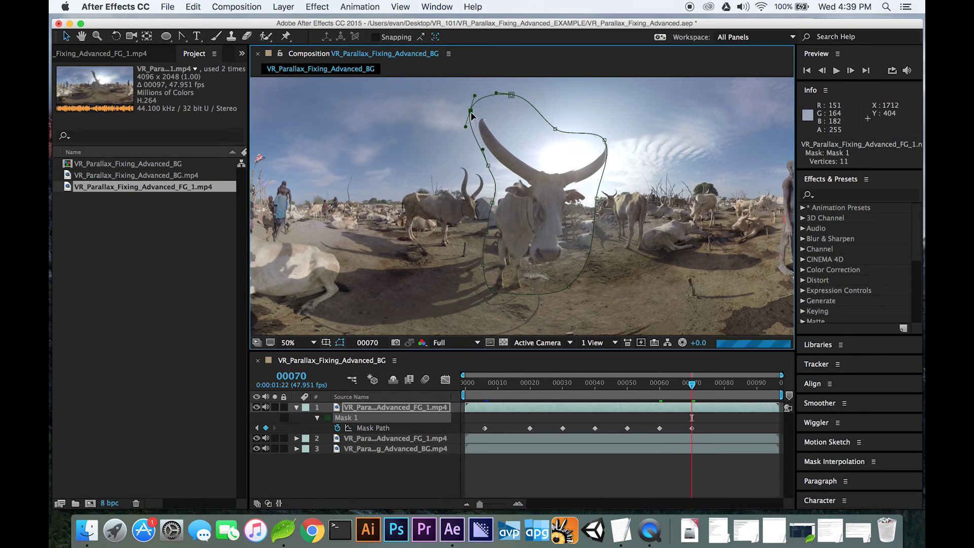
drag(605, 141, 613, 140)
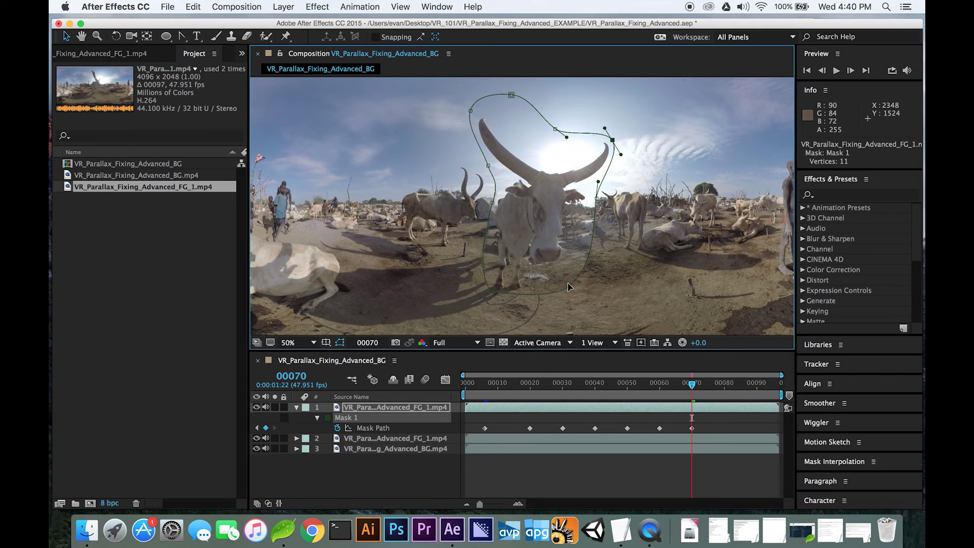
drag(568, 286, 561, 287)
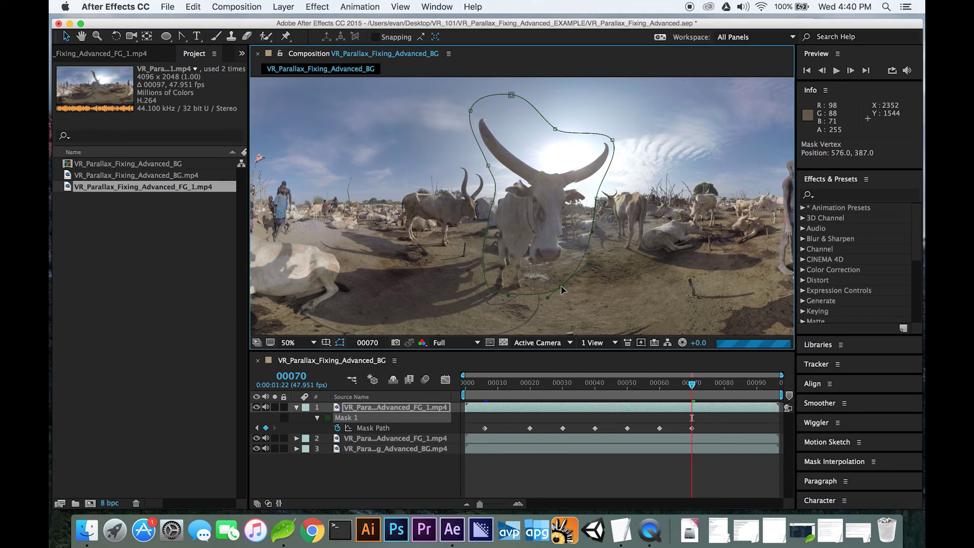
drag(494, 289, 483, 268)
drag(492, 202, 492, 200)
Keyframe the mask path at frame 80, moving the vertex below the long horn slightly outward
key(shift+Page_Down)
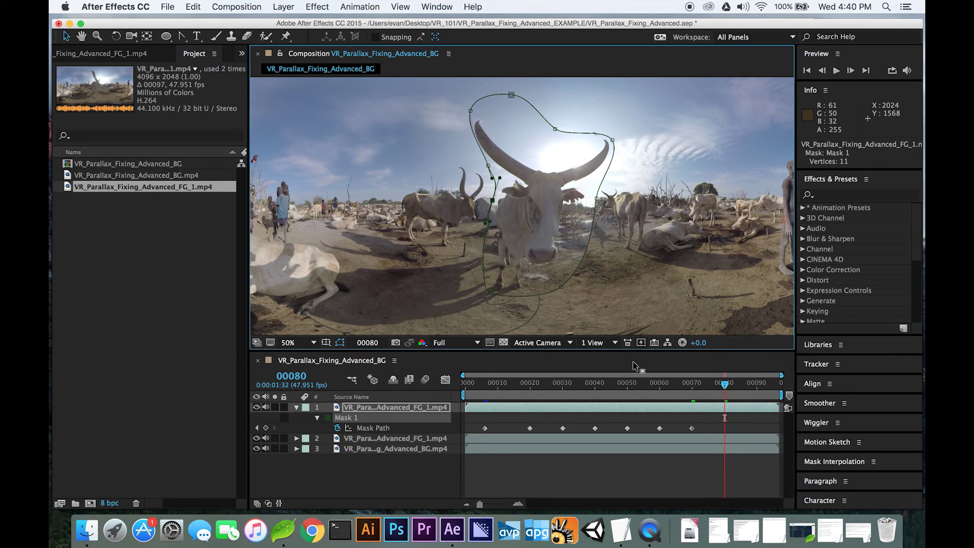
click(488, 165)
drag(488, 166, 485, 168)
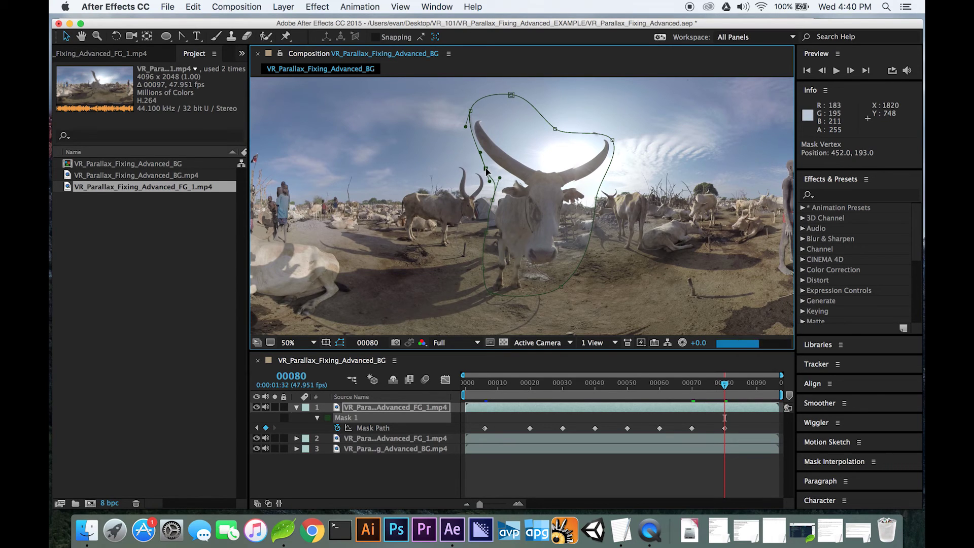
click(666, 491)
Preview the composition from frame 6 to check the animated cow mask
drag(714, 385, 482, 389)
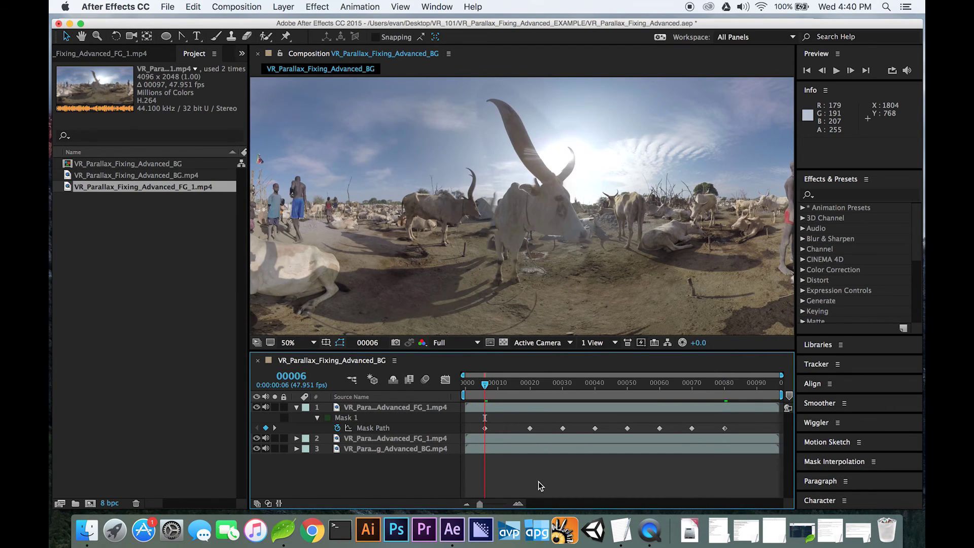
key(space)
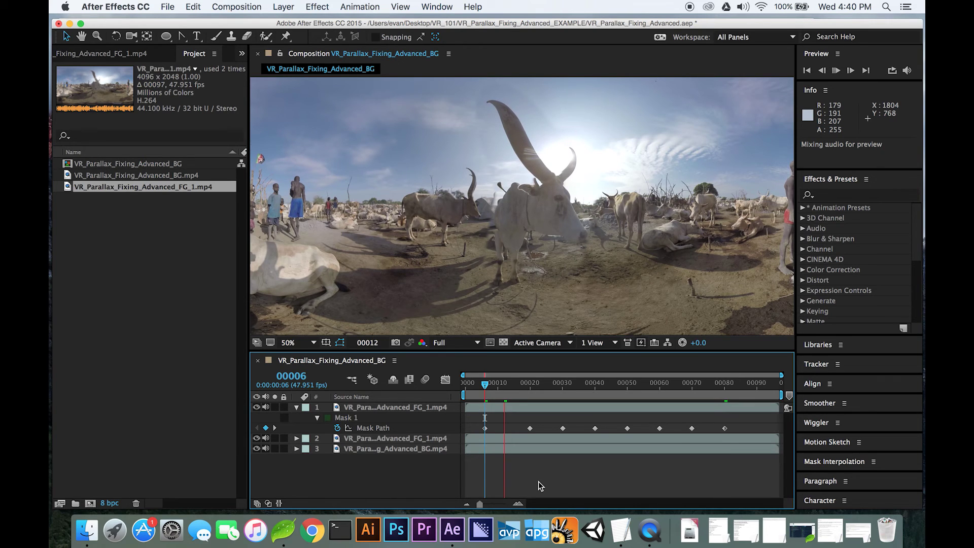
Scrub through the composition between frames 3 and 66 to check how the mask follows the cow's horns
click(485, 386)
drag(485, 386, 476, 386)
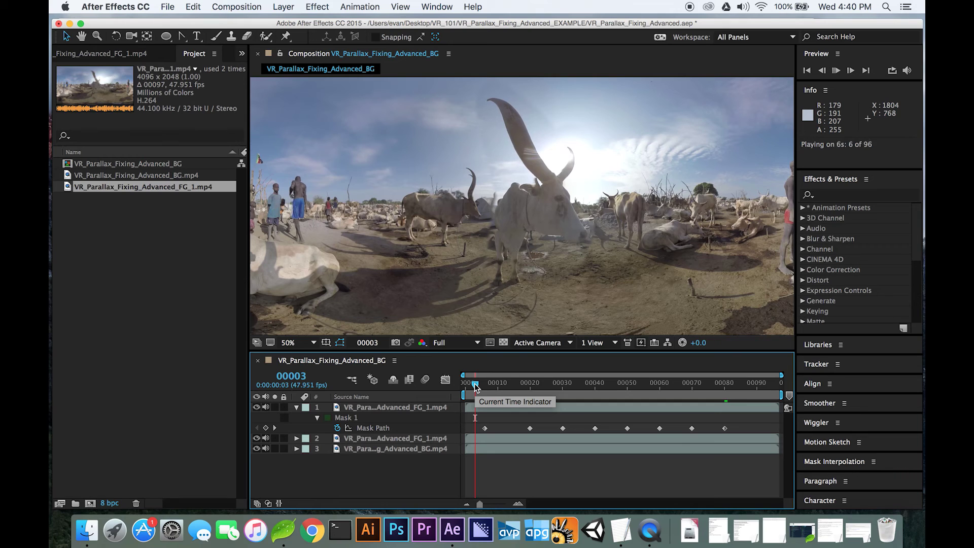
drag(476, 386, 487, 386)
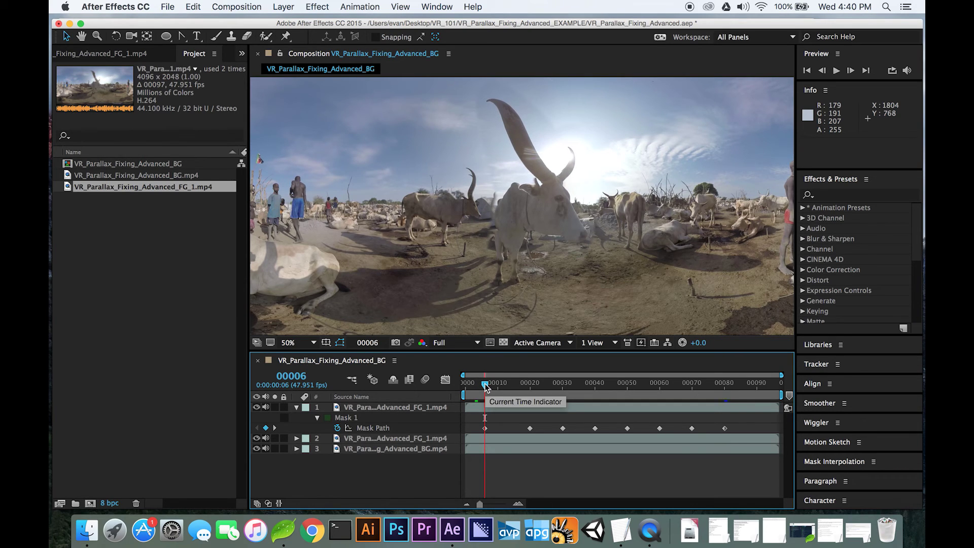
drag(485, 387, 498, 385)
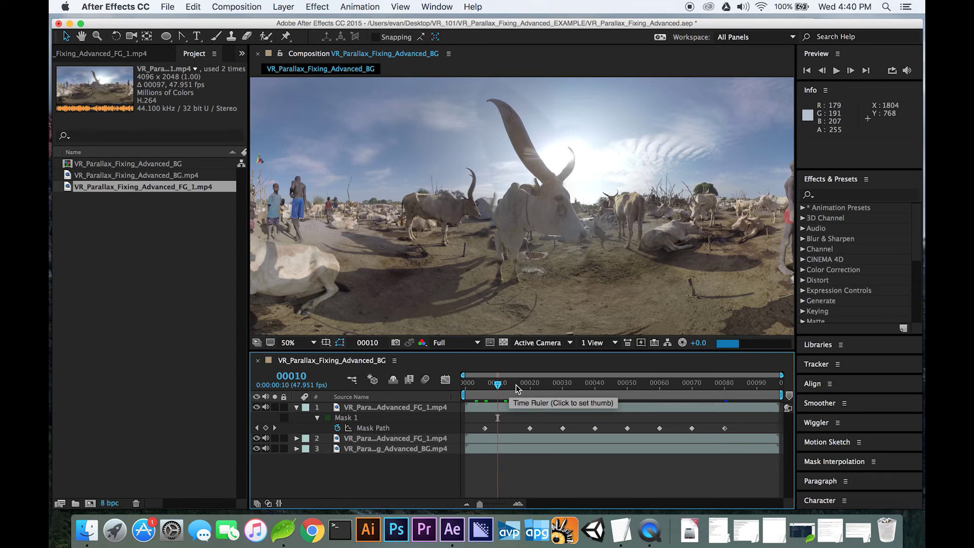
key(space)
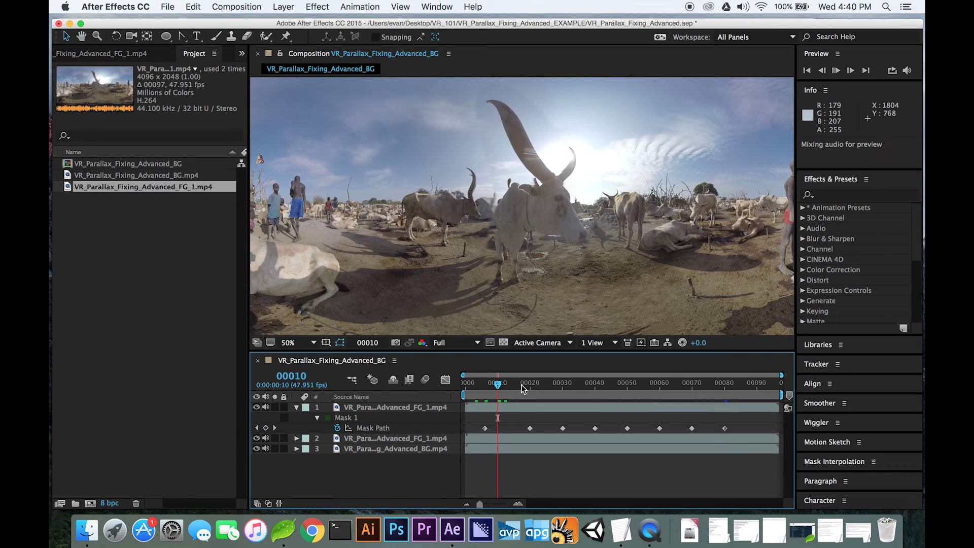
click(527, 385)
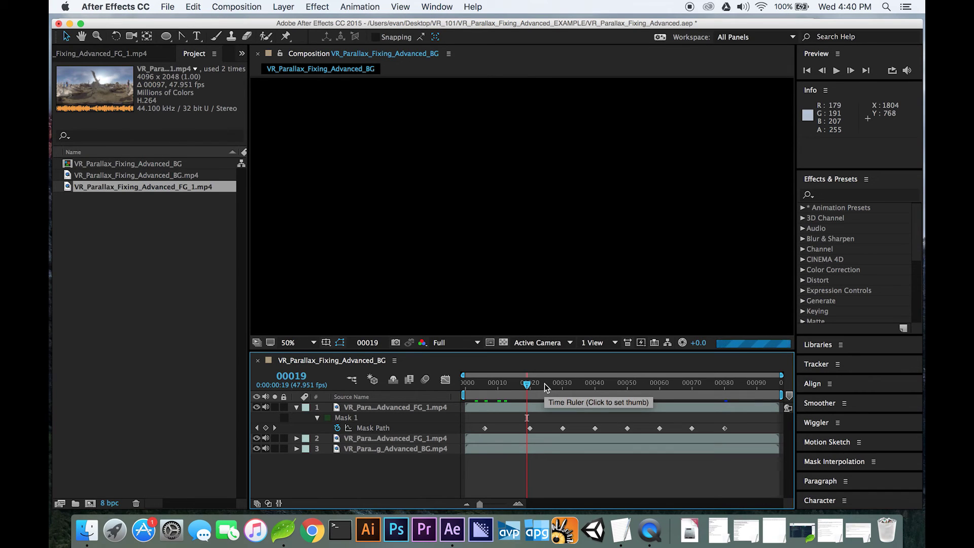
click(543, 384)
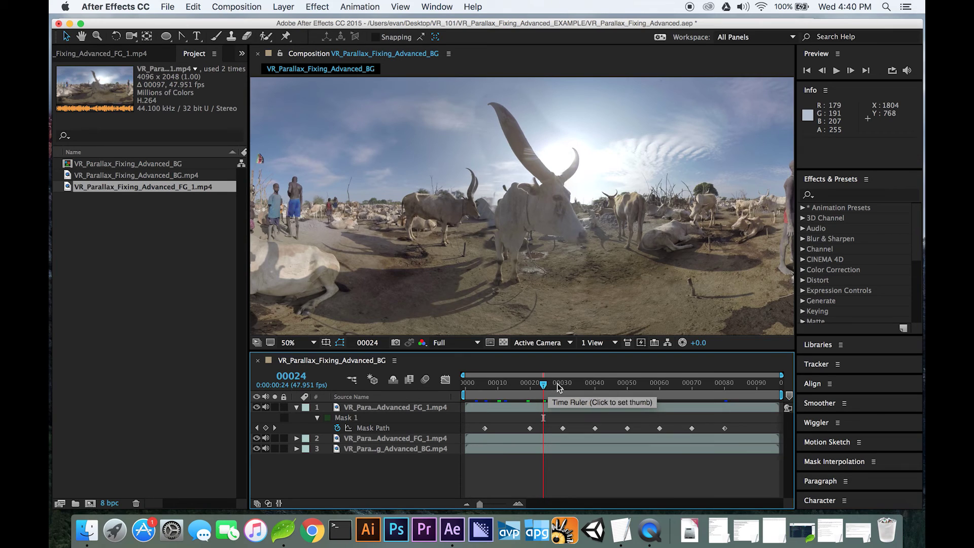
click(557, 383)
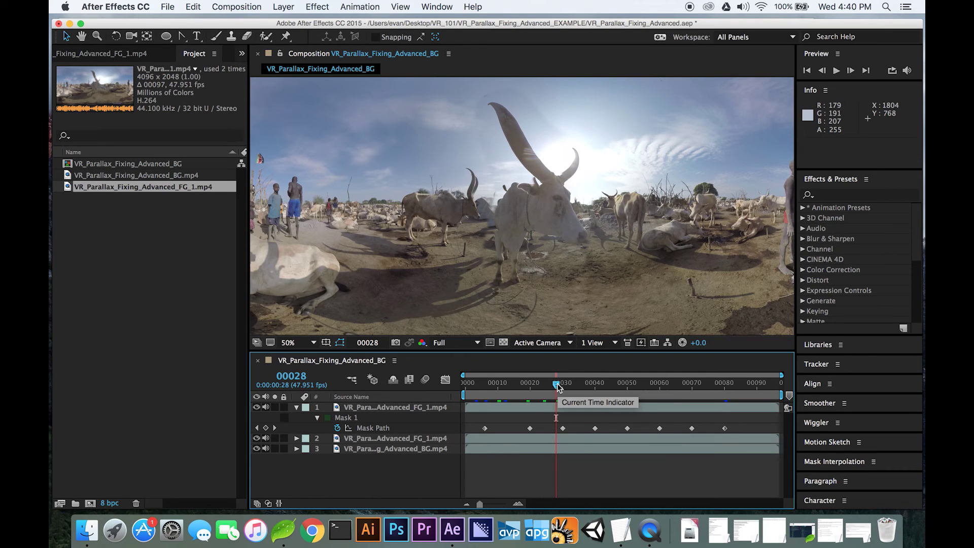
click(582, 383)
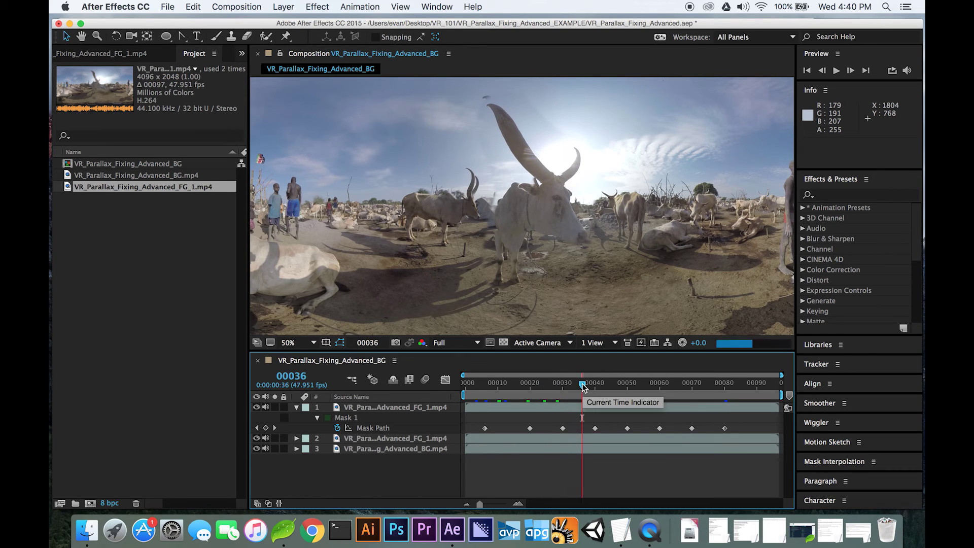
click(614, 384)
click(645, 384)
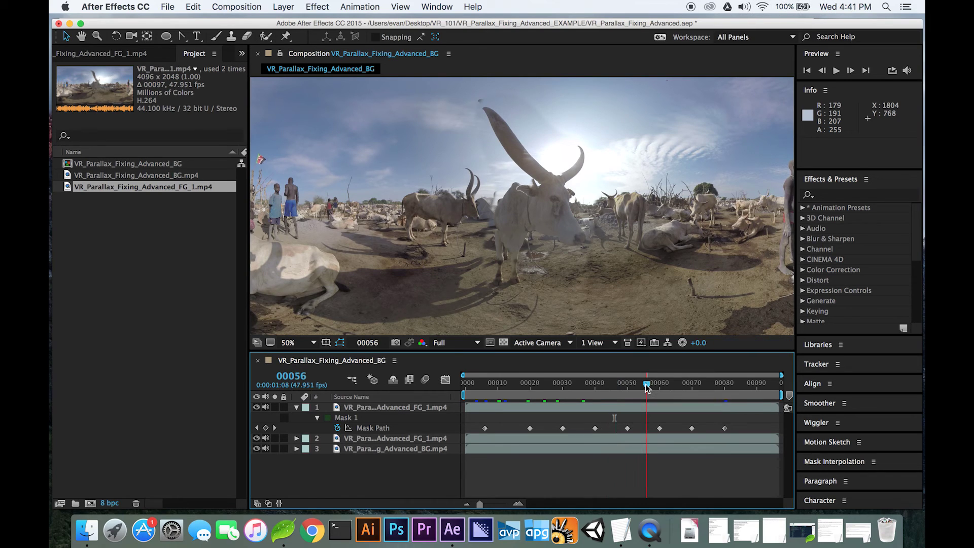
click(679, 384)
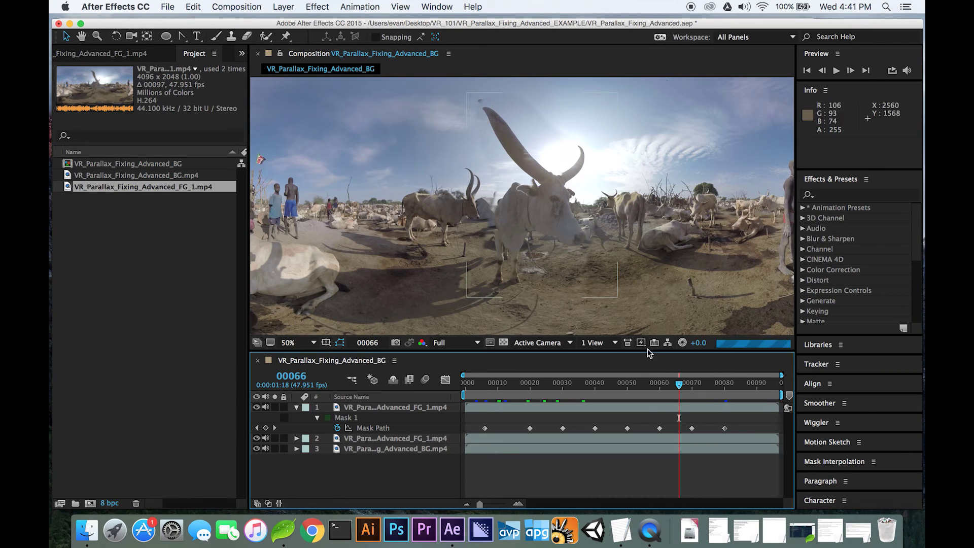
Keyframe the cow's mask path at frame 65, moving the vertex at the long horn's tip slightly outward
drag(679, 384, 676, 384)
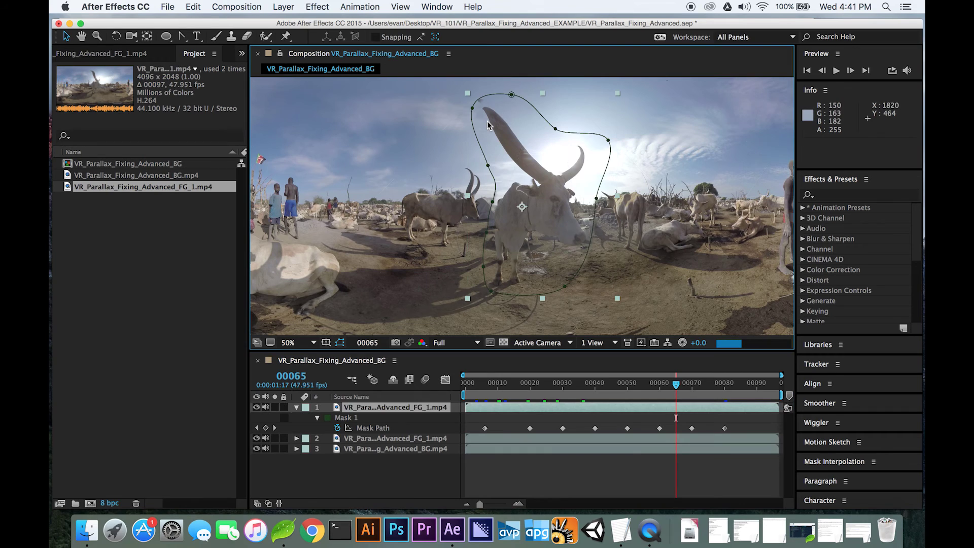
click(473, 110)
drag(473, 108, 468, 104)
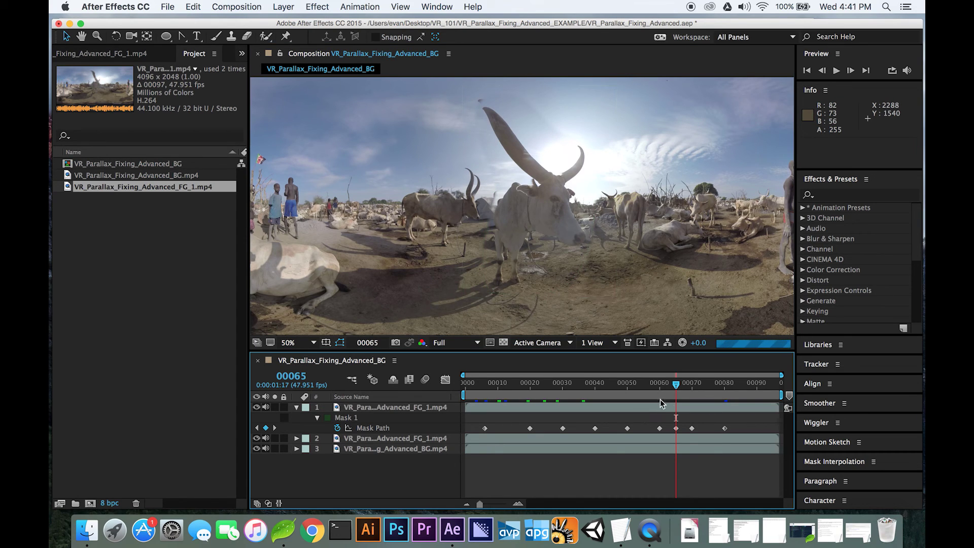
click(676, 428)
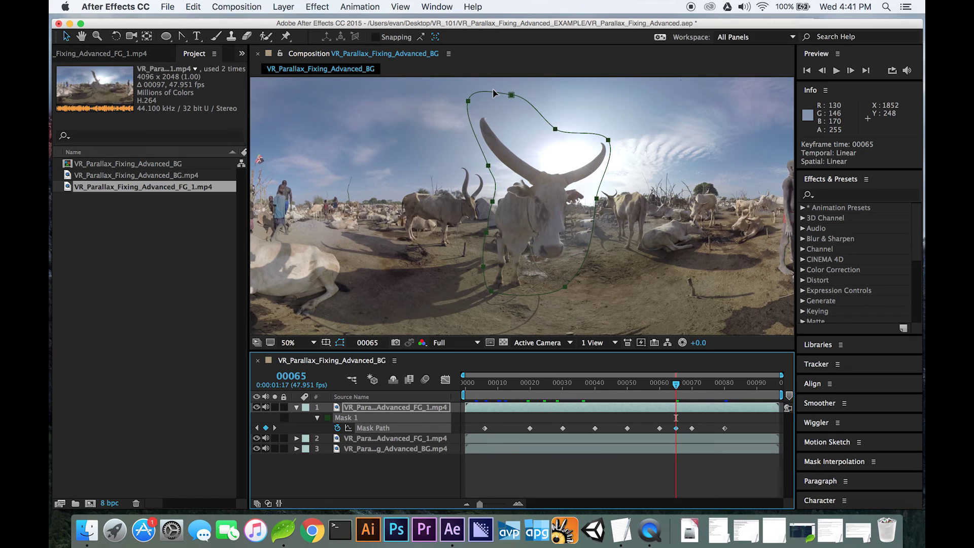
Inspect the mask from frame 60 back to frame 35 and delete the mask path keyframe at frame 65
click(661, 386)
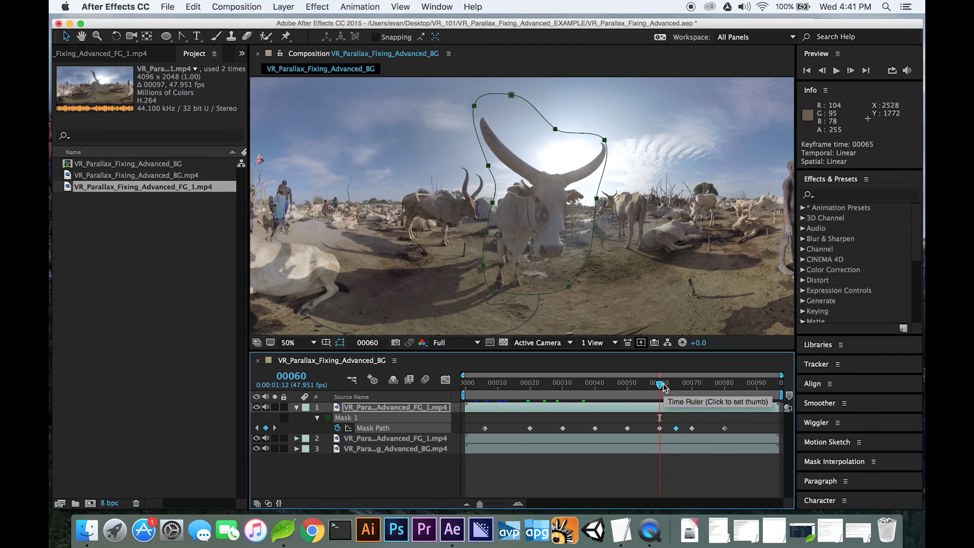
click(628, 386)
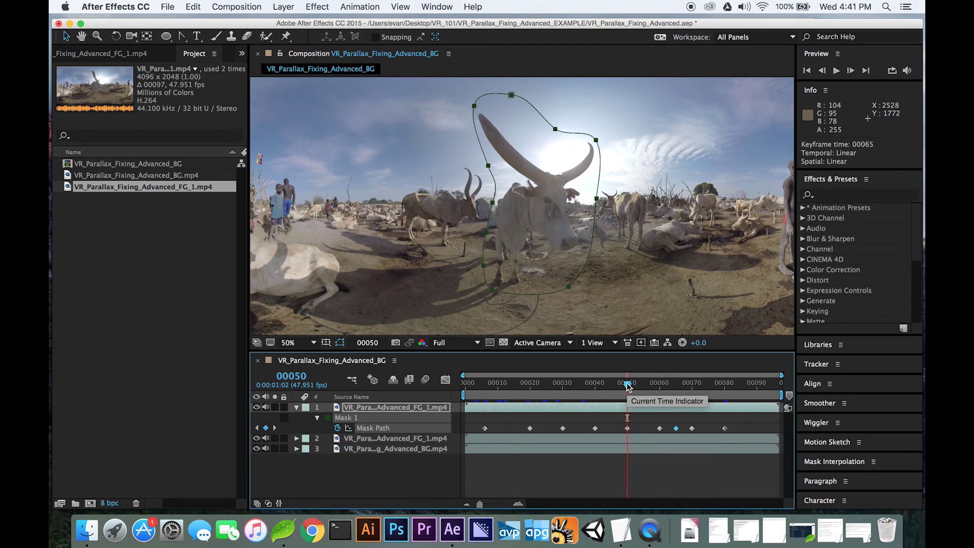
click(596, 386)
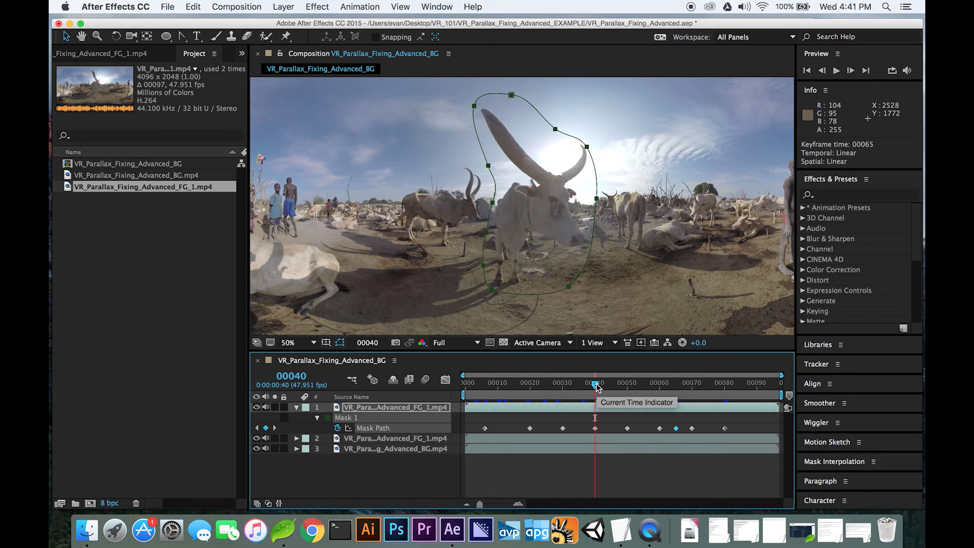
click(615, 386)
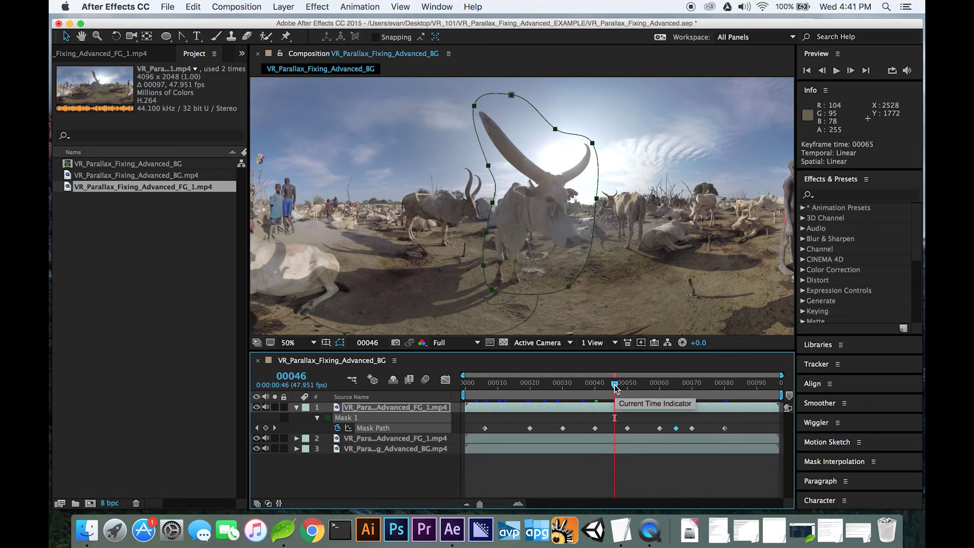
click(577, 386)
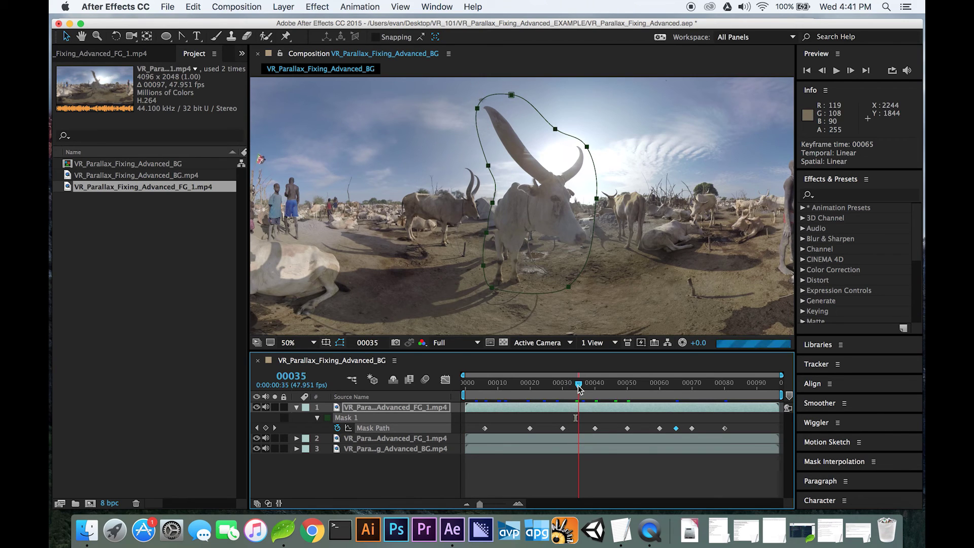
drag(577, 389, 579, 388)
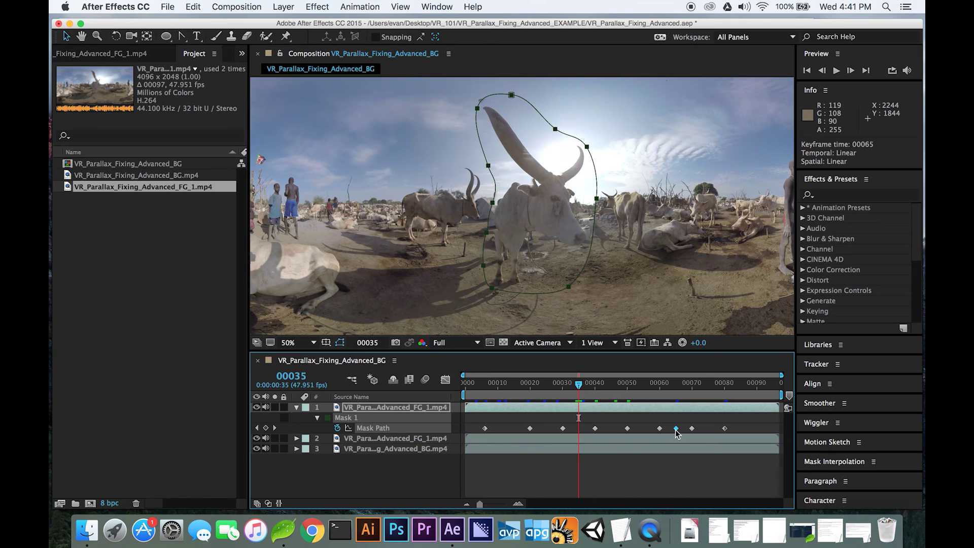
key(Delete)
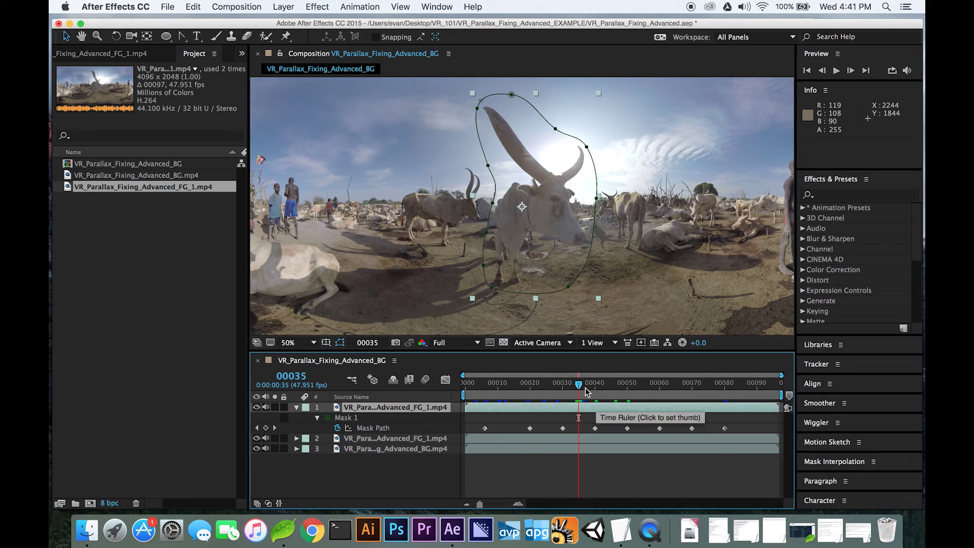
Keyframe the mask path at frame 35, moving the vertex at the long horn's tip slightly outward
drag(478, 108, 477, 106)
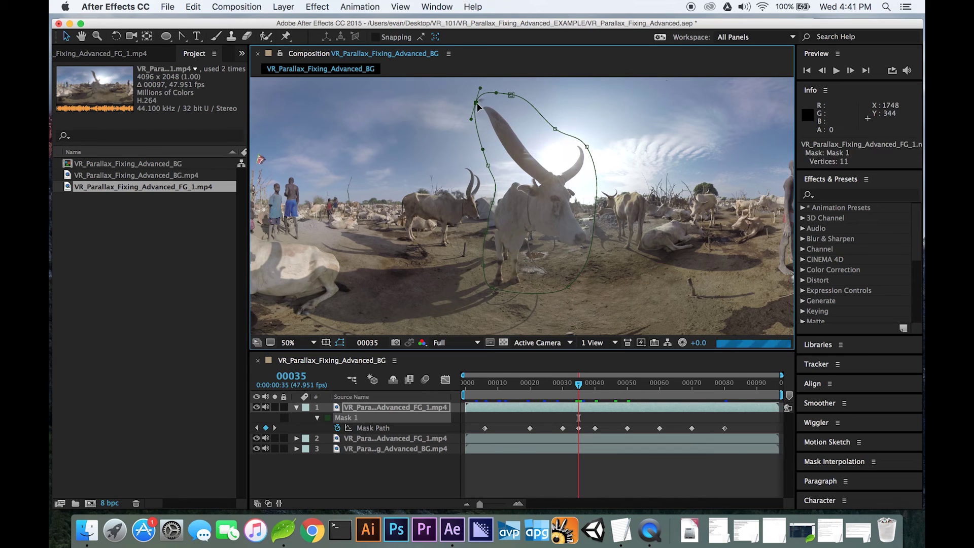
click(575, 468)
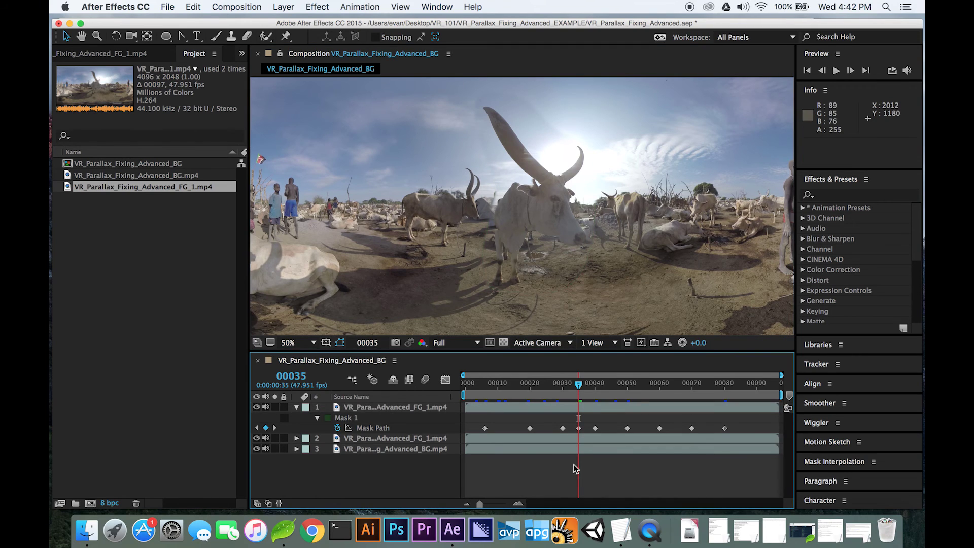
click(523, 159)
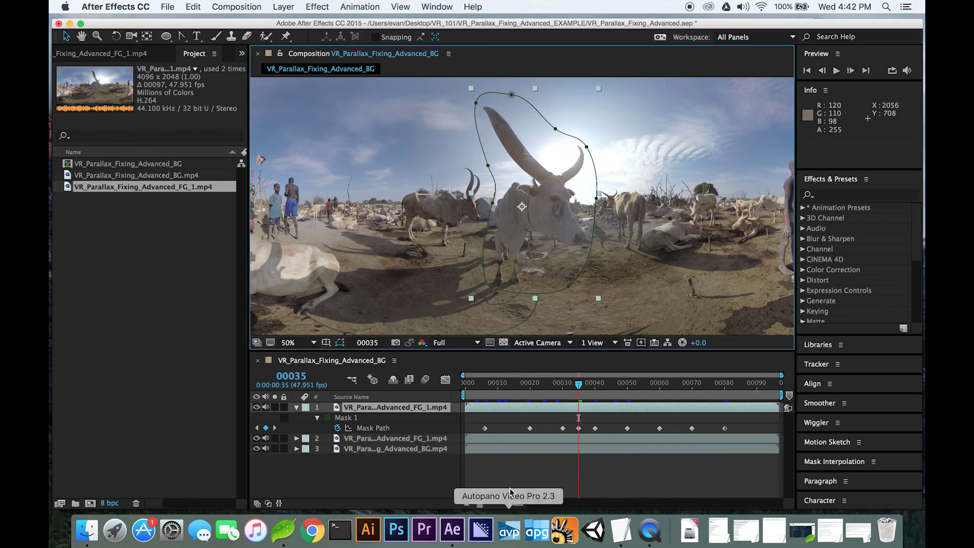
click(506, 469)
Reveal the Mask Feather property of the cow's mask on the top layer and start keyframing it at frame 35
click(511, 408)
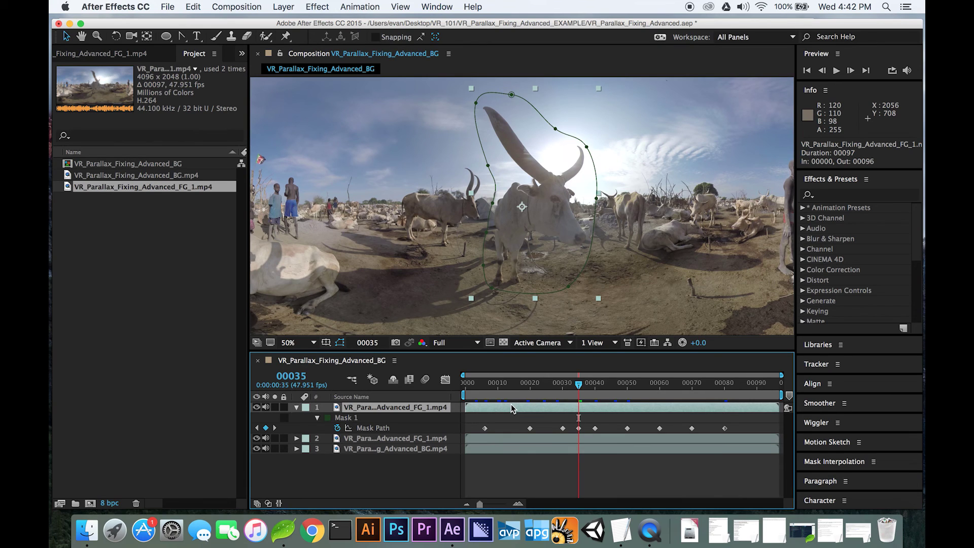
key(f)
click(354, 430)
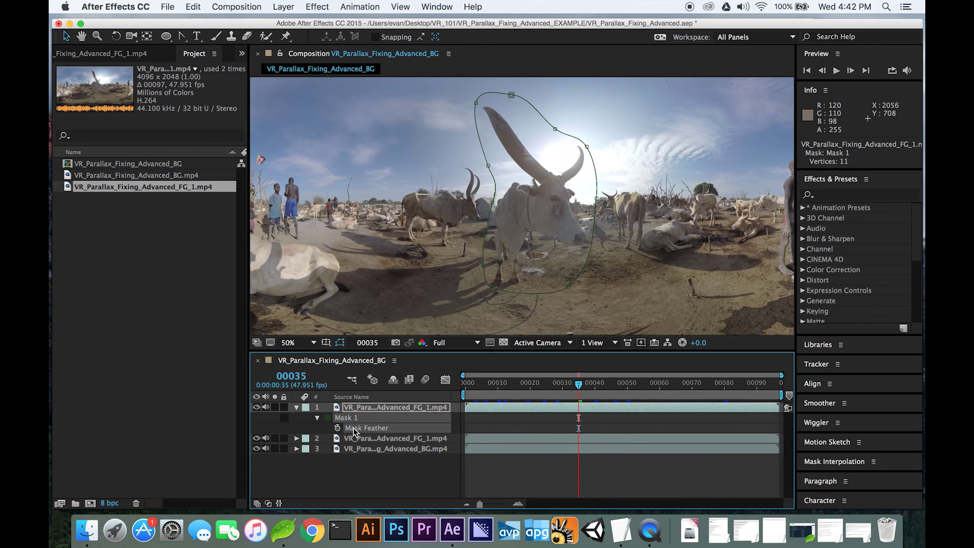
click(337, 428)
key(super+z)
click(267, 433)
click(351, 430)
click(338, 428)
click(338, 428)
click(337, 429)
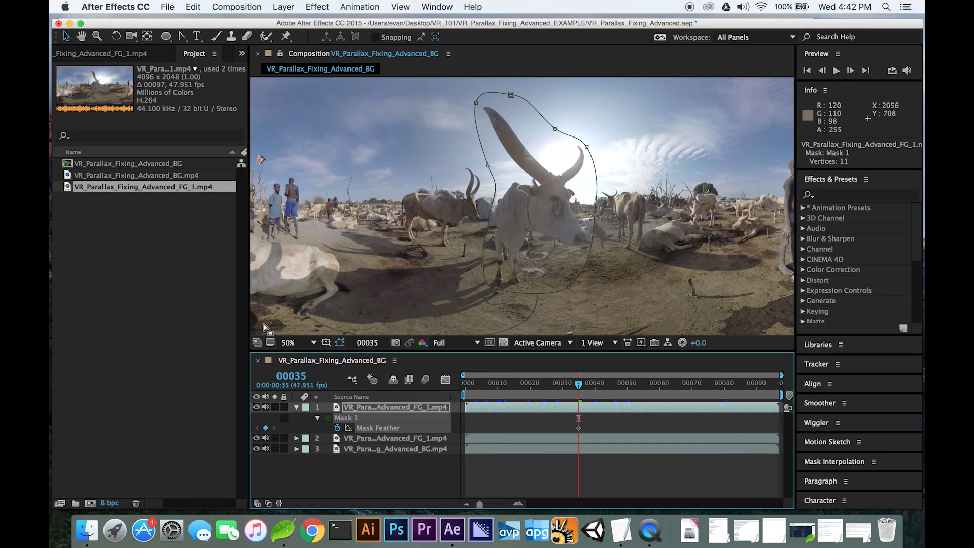
Set the mask feather keyframe at frame 35 to 30 px with horizontal and vertical values locked
double_click(579, 429)
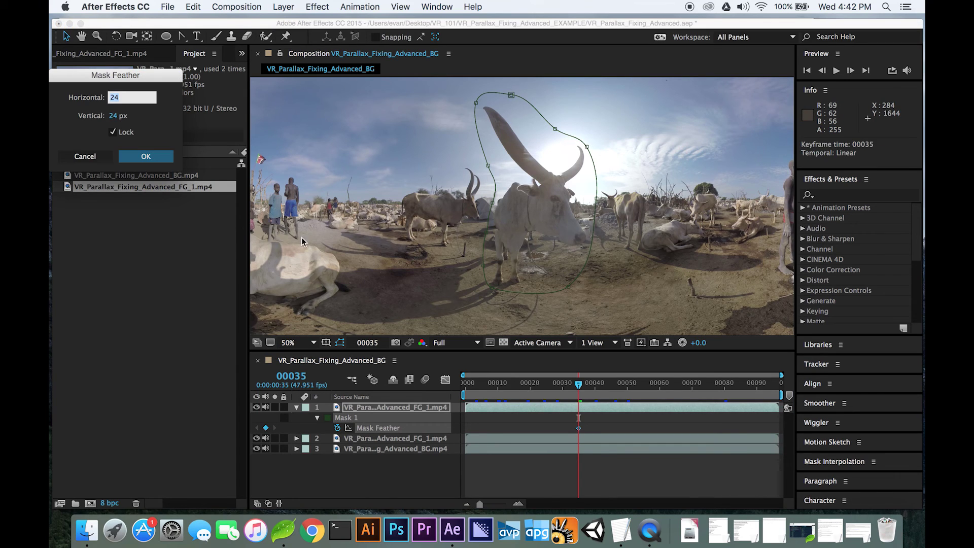
text(30)
click(146, 156)
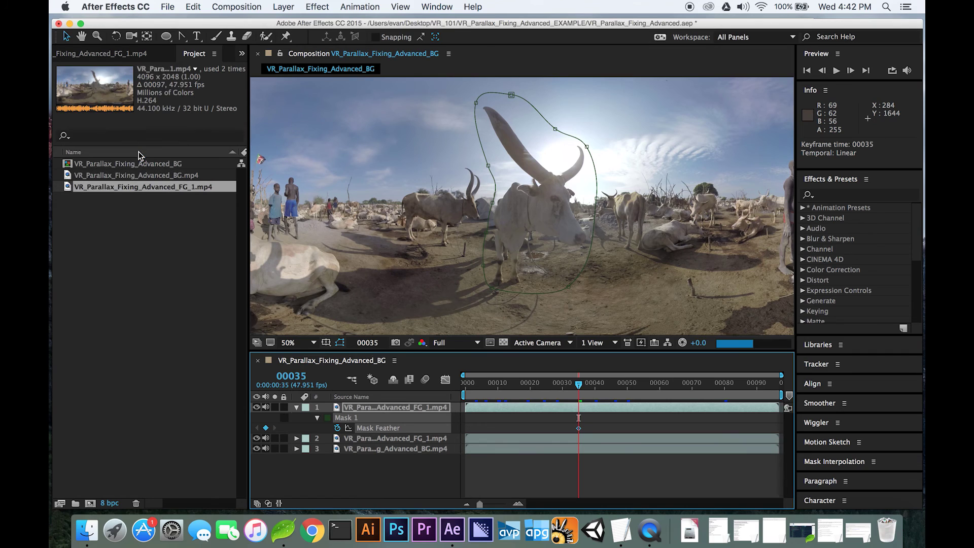
click(549, 471)
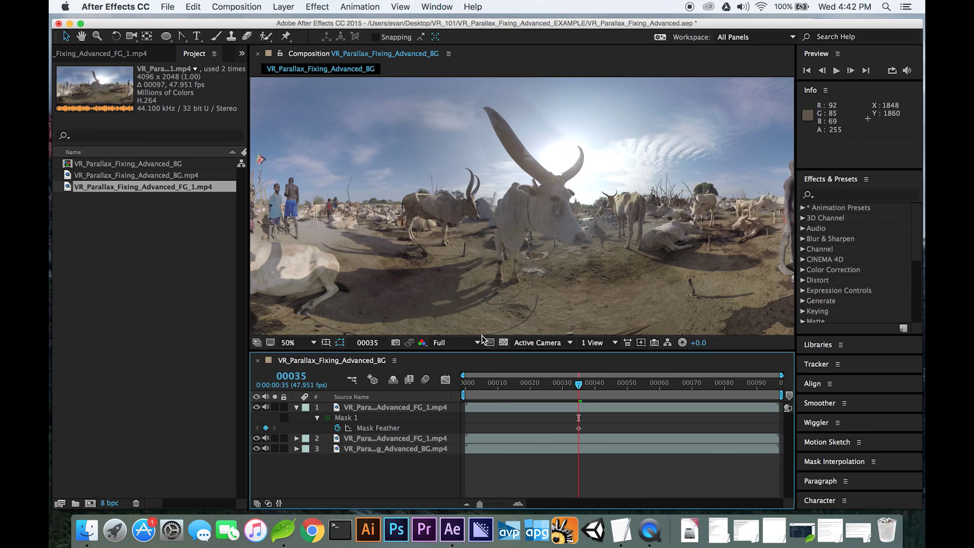
Check the feathered mask around frames 57 to 64 and in the full panorama at 25% zoom, and save the project
click(673, 385)
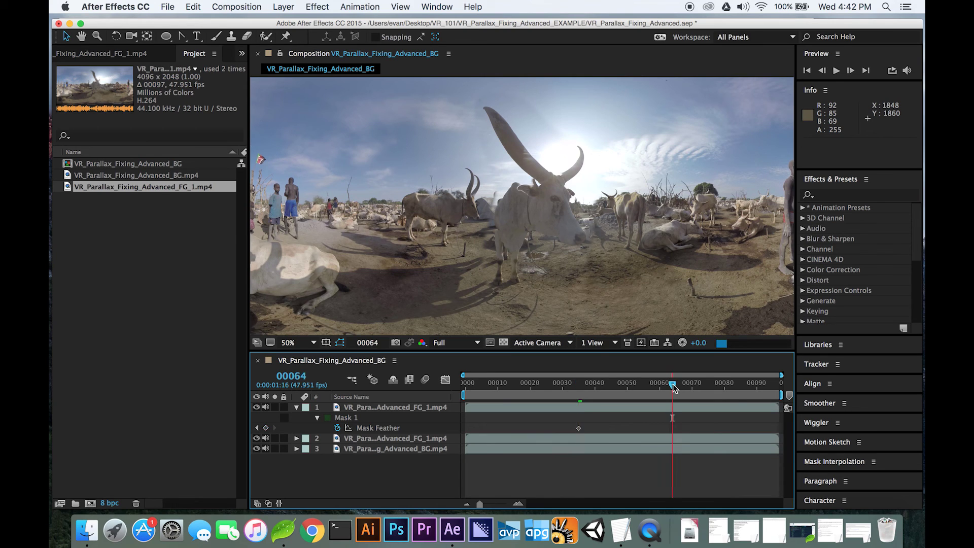
click(635, 385)
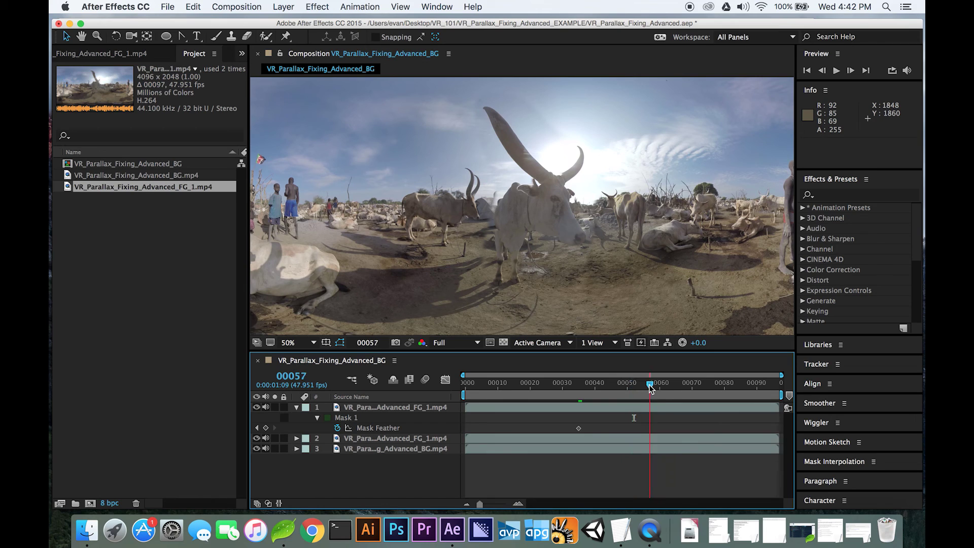
click(674, 384)
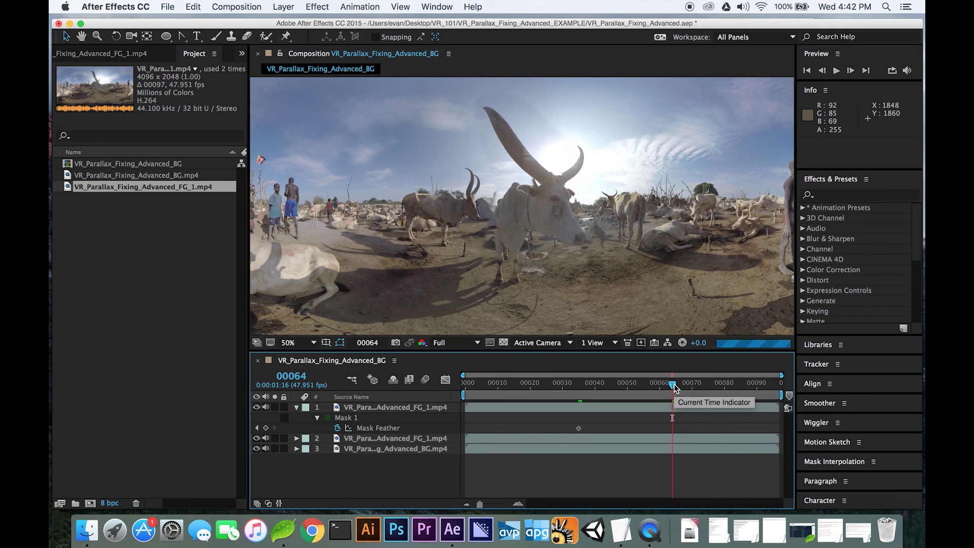
key(comma)
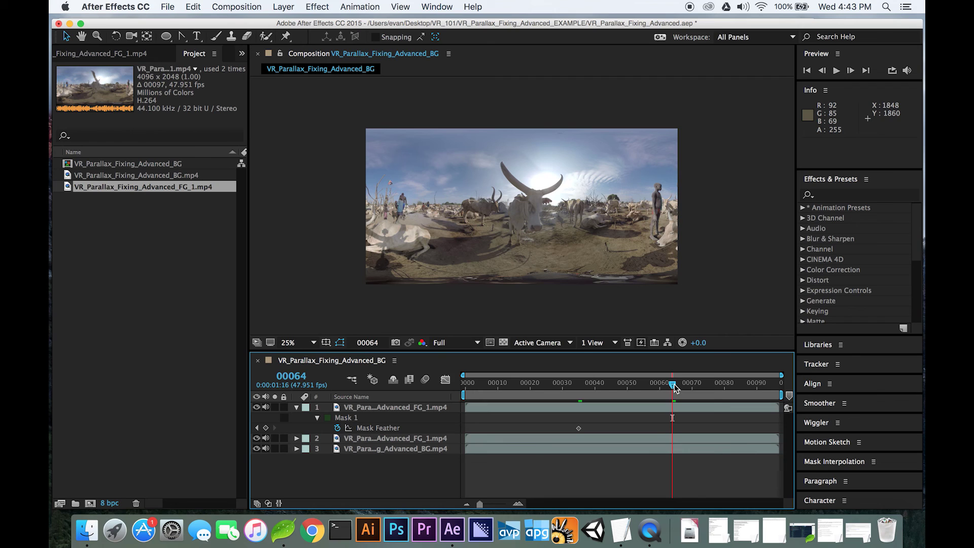
key(super+s)
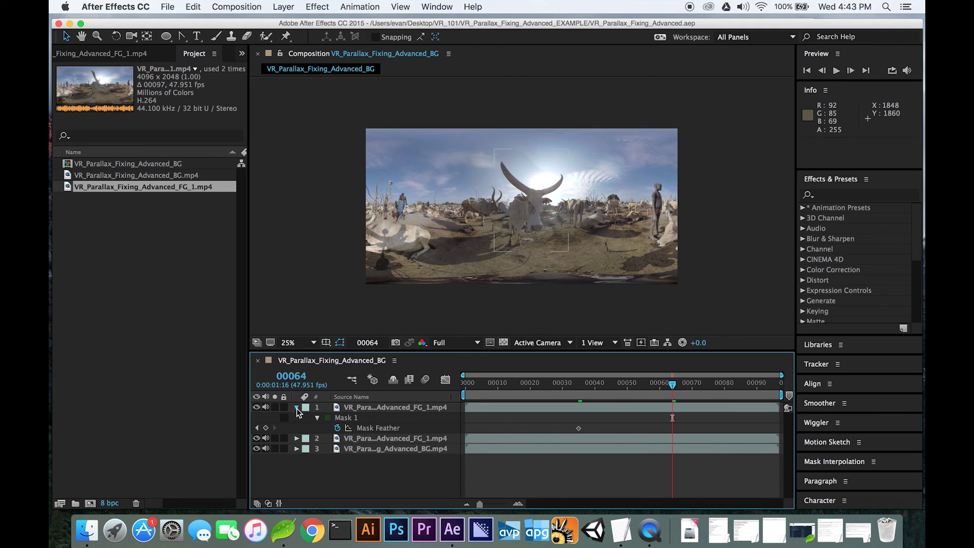
Pre-compose all three footage layers, moving all attributes into the new composition and matching its duration to the selected layers' time span
click(297, 408)
drag(551, 449, 549, 407)
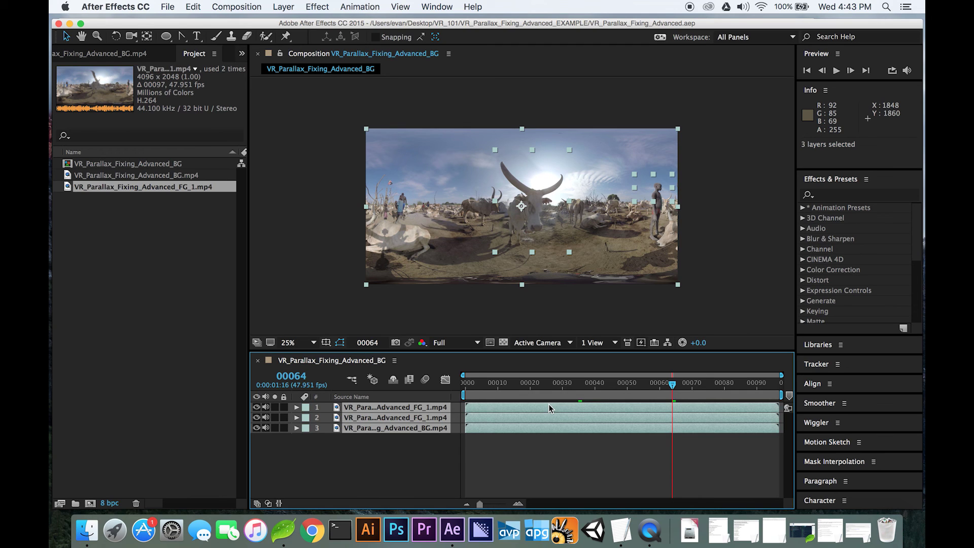
right_click(549, 404)
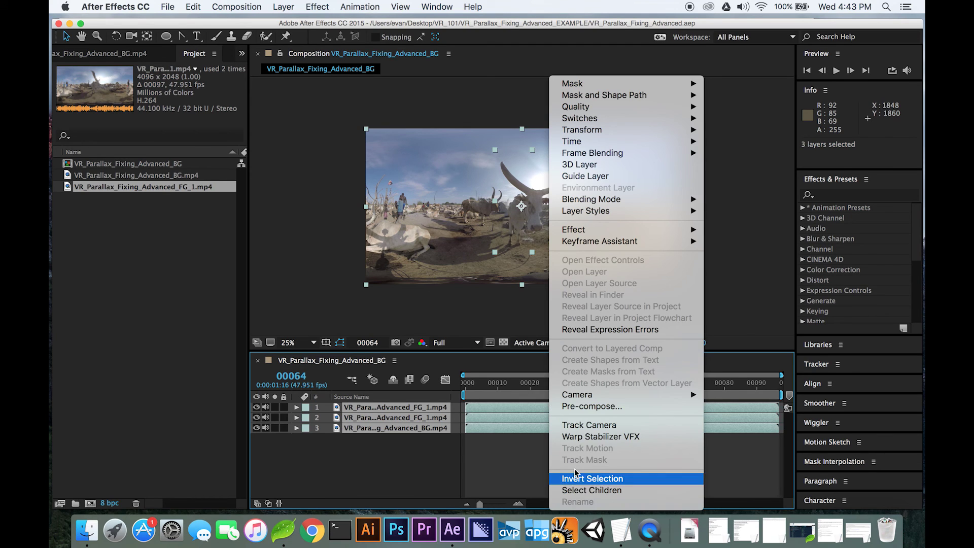
click(573, 408)
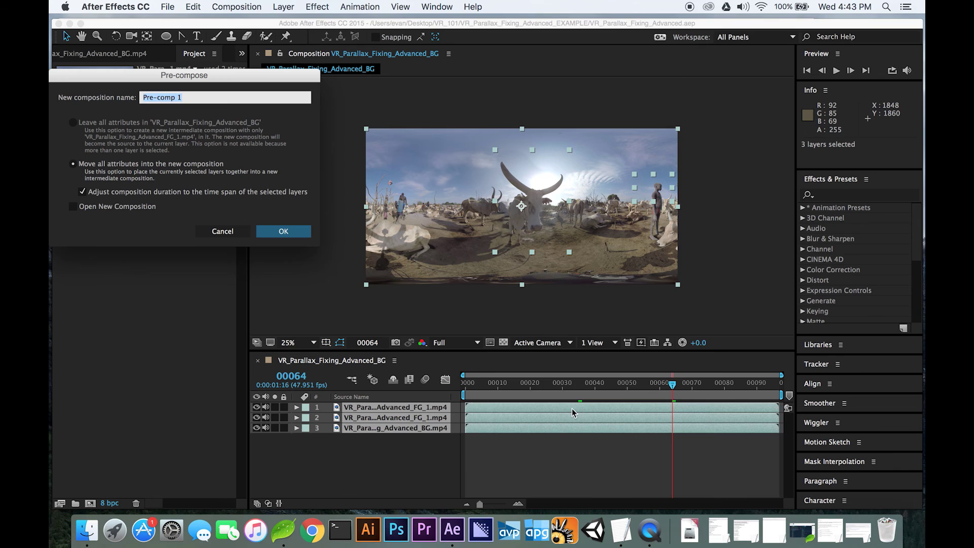
click(284, 232)
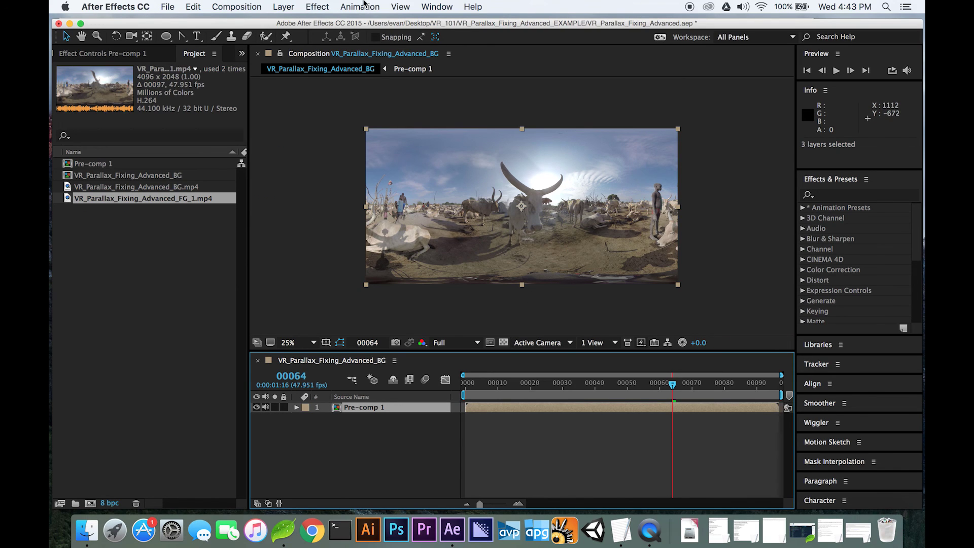
Apply the Mettle SkyBox Converter effect to the pre-composed layer
right_click(543, 409)
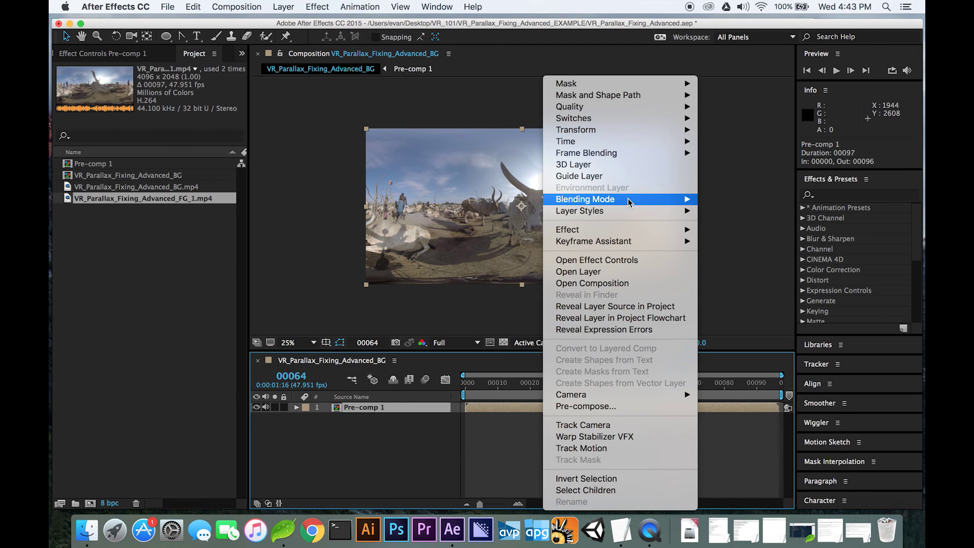
mouse_move(630, 235)
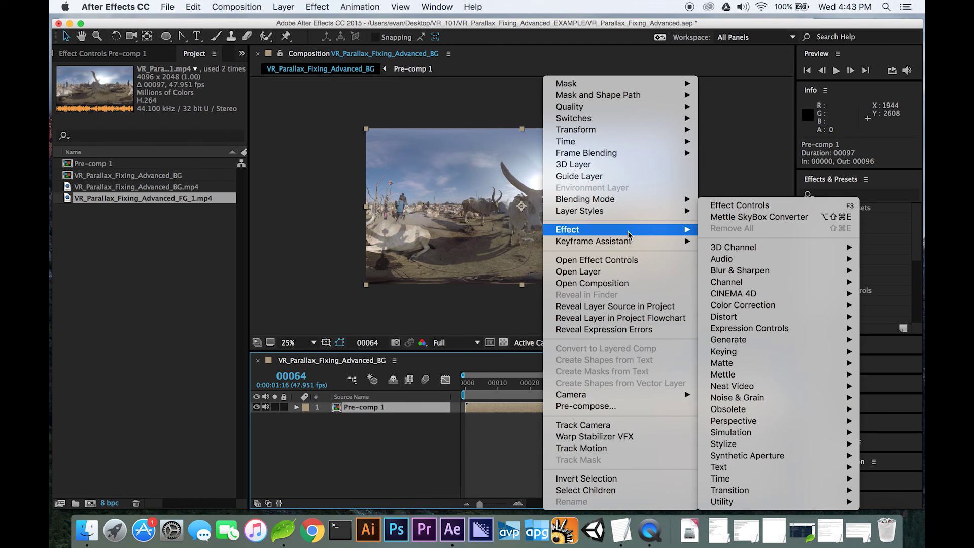
mouse_move(751, 377)
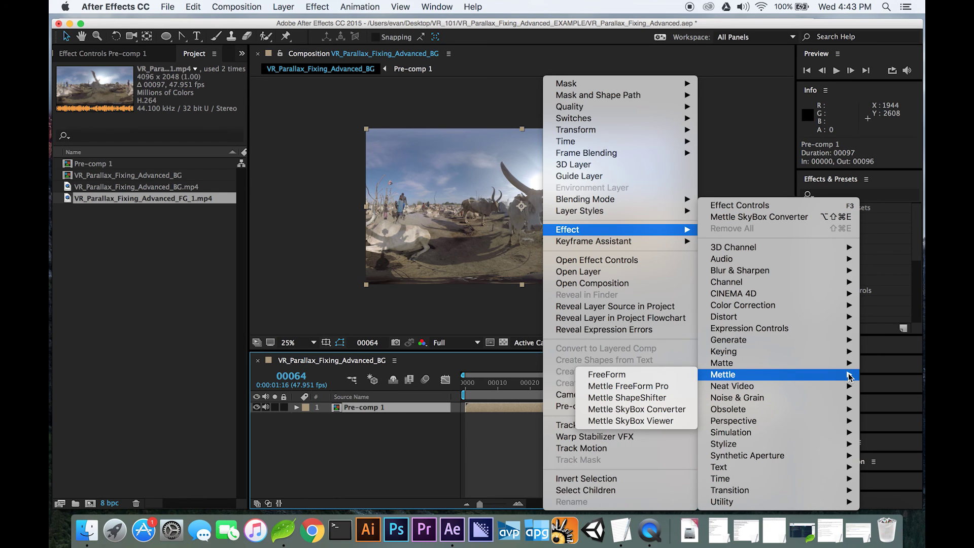
click(665, 410)
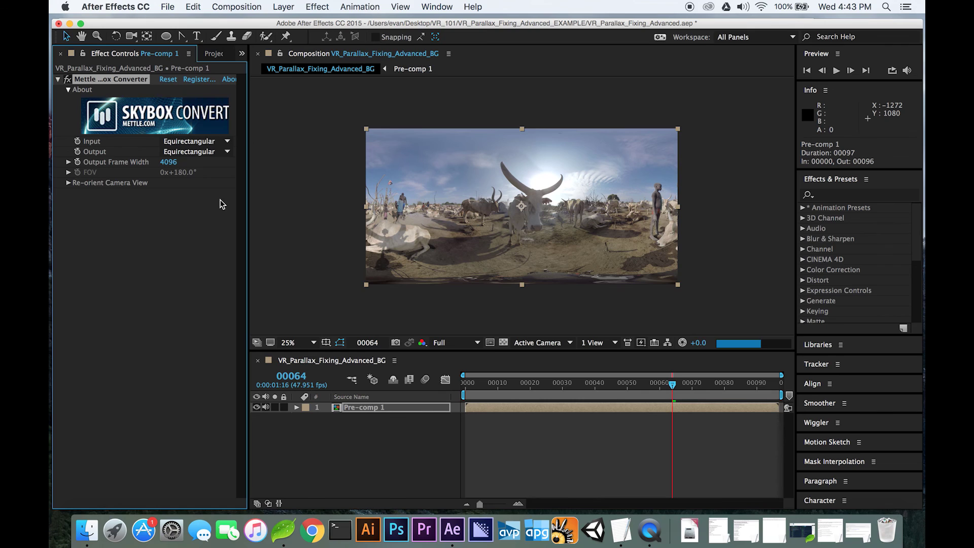
Set the SkyBox Converter's output to Cube-map and move the playhead to frame 39
click(227, 153)
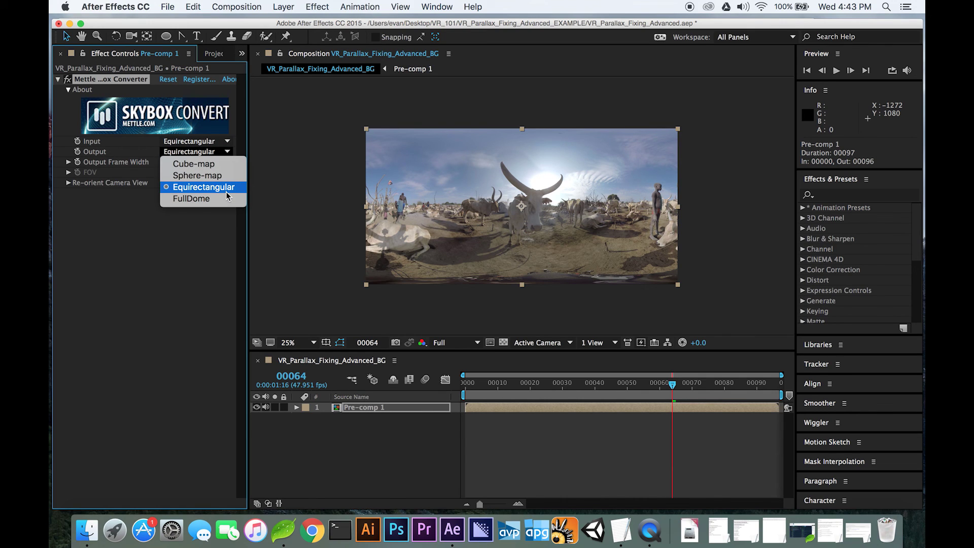
click(224, 166)
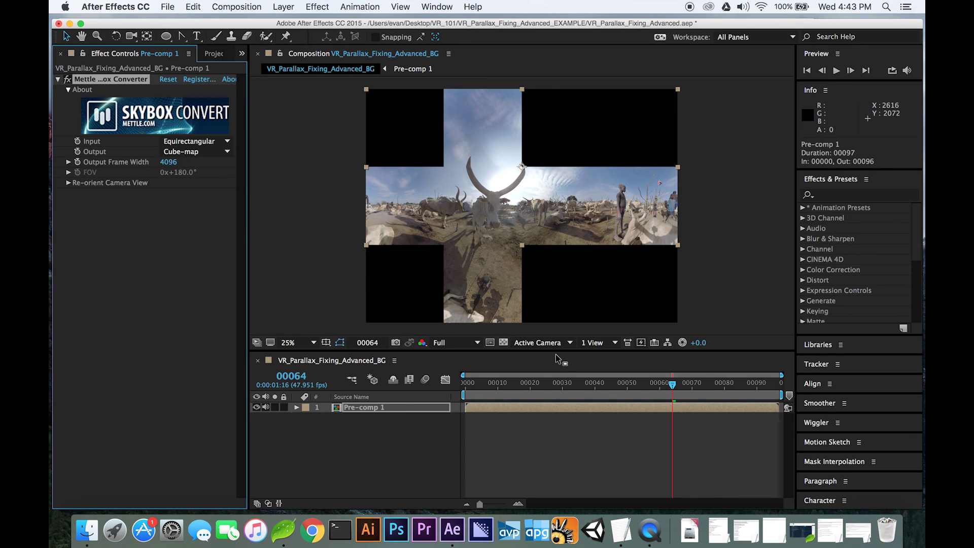
click(618, 384)
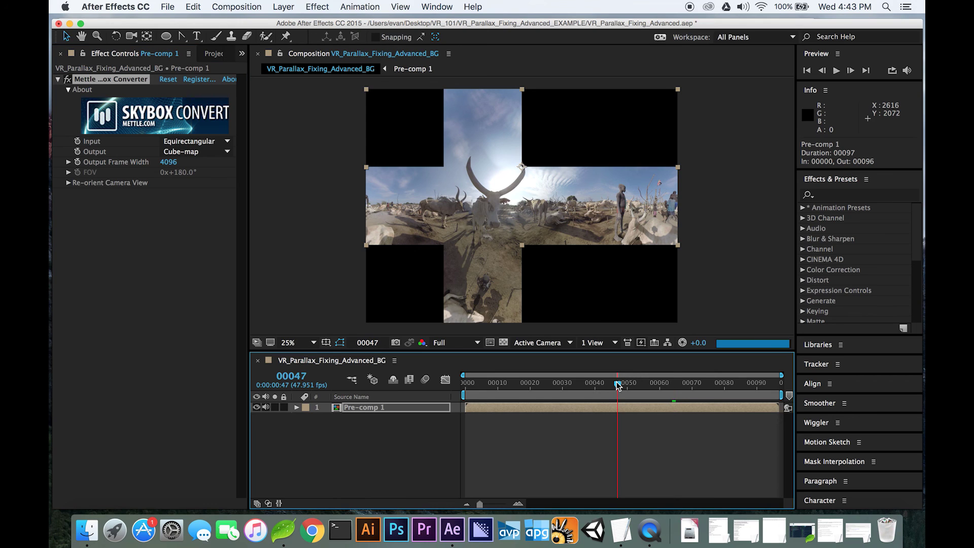
click(593, 386)
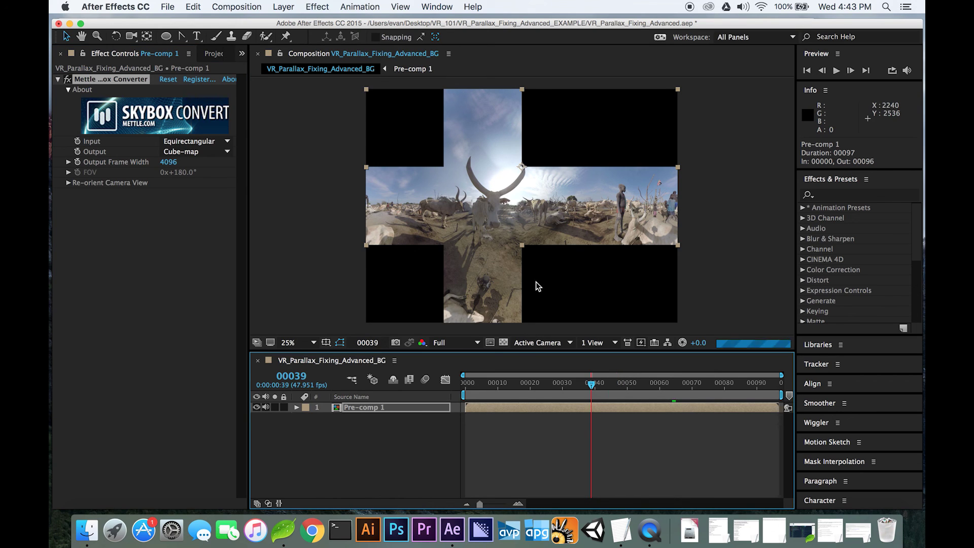
Examine the cube-map's ground face with the camera rig and the area around the central cow at 25% to 200% zoom
key(period)
key(period)
key(period)
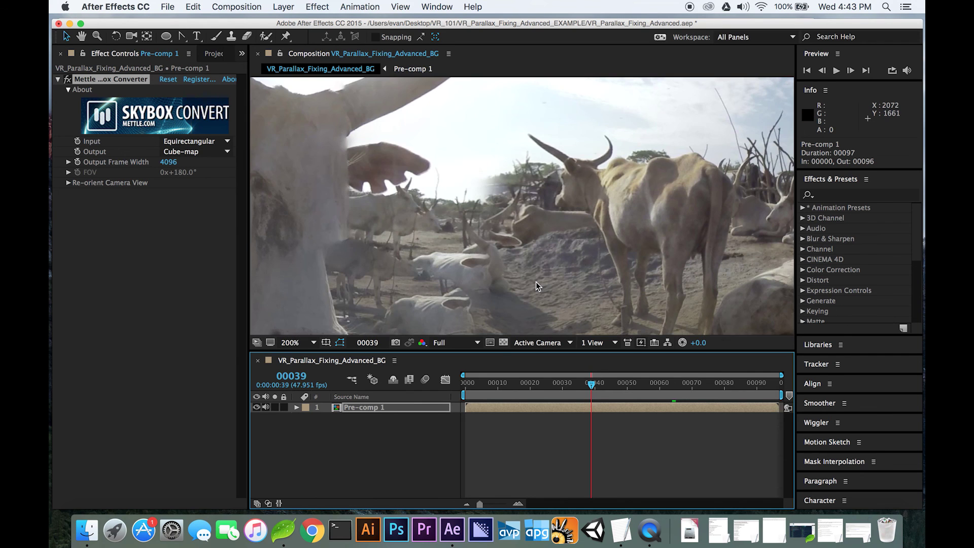
drag(433, 289, 394, 136)
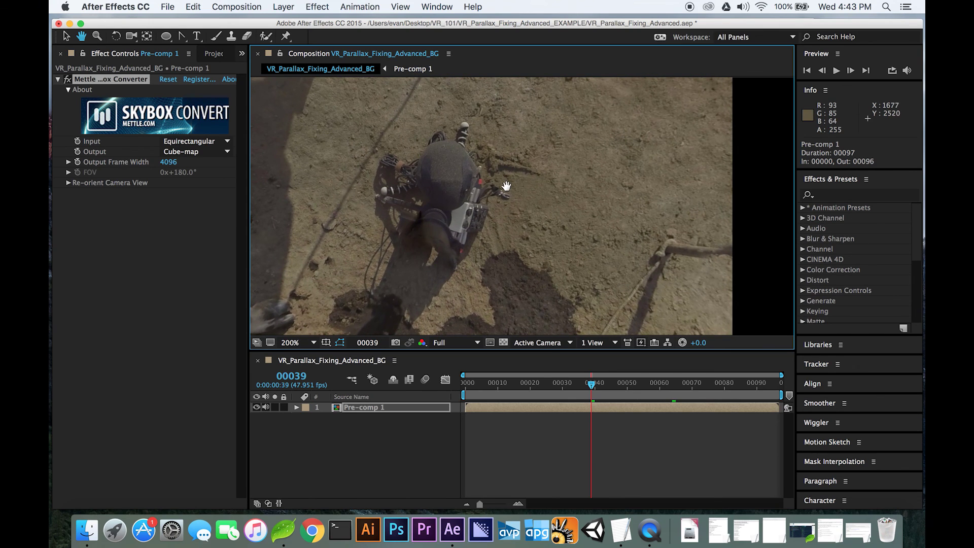
key(comma)
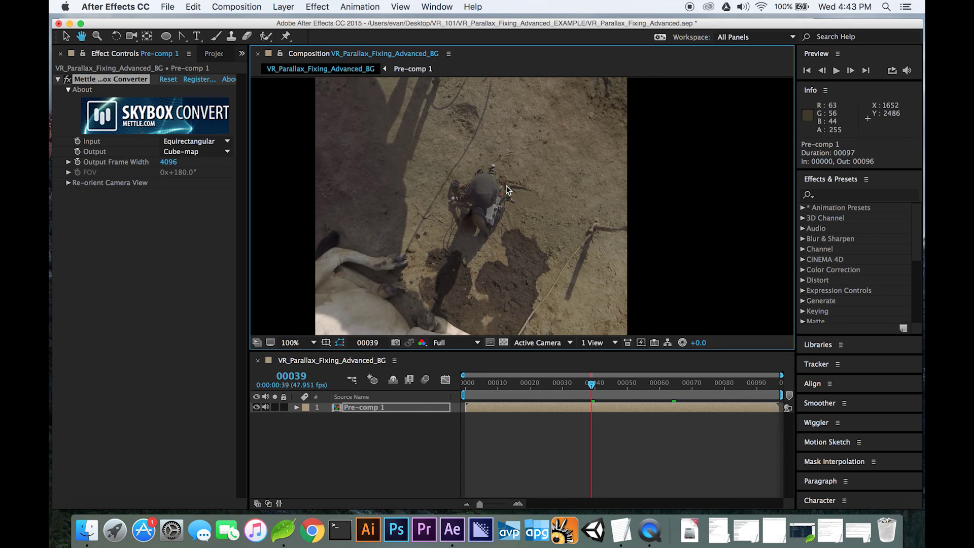
key(comma)
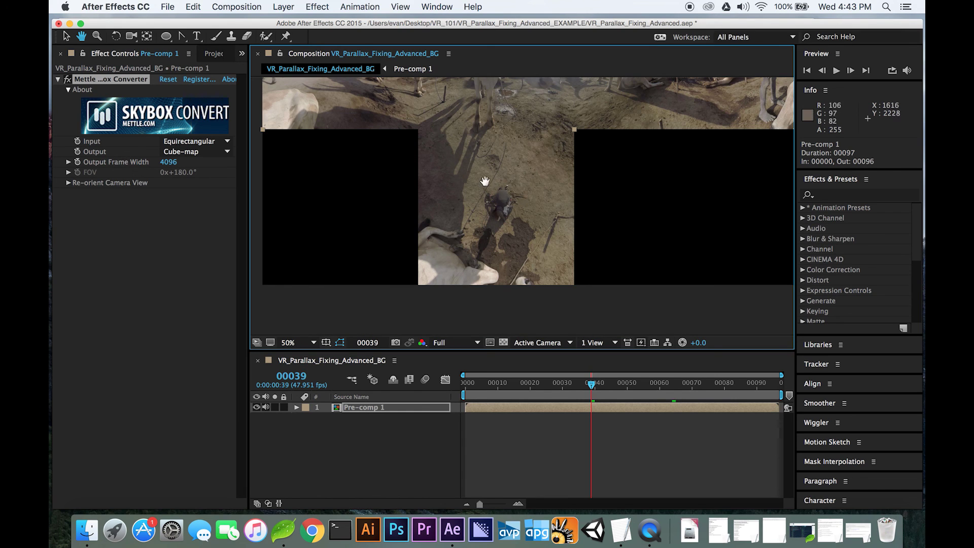
key(period)
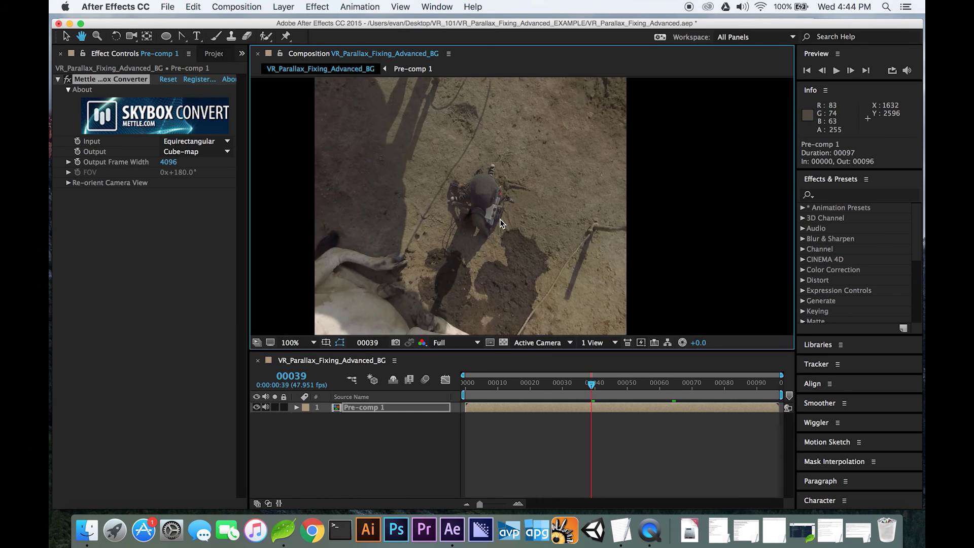
key(period)
key(comma)
key(comma)
drag(495, 135, 496, 249)
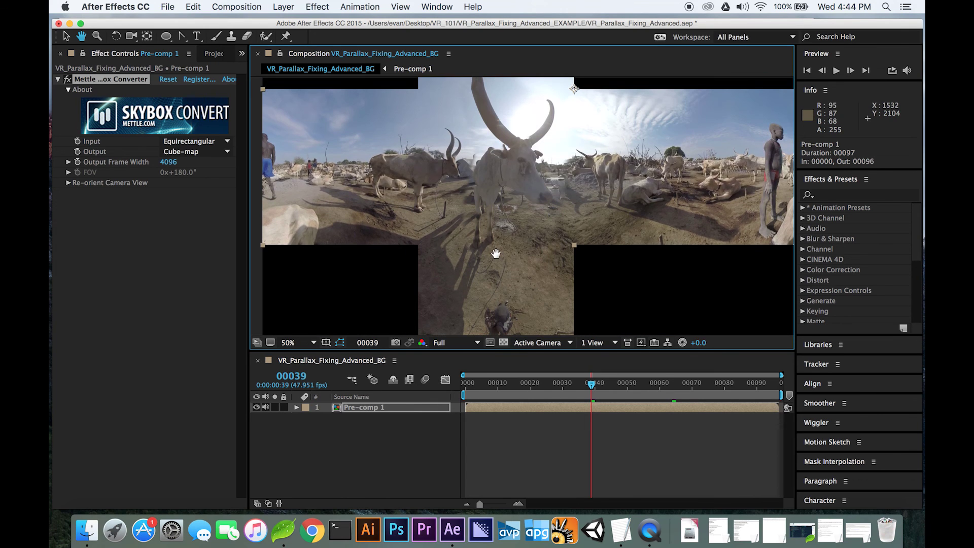
drag(494, 179, 462, 224)
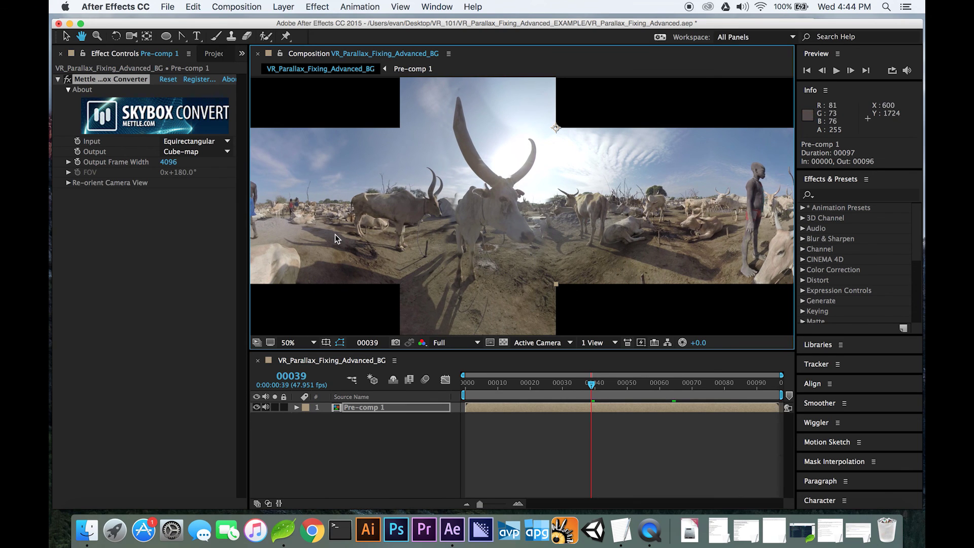
scroll(335, 235, down, 2)
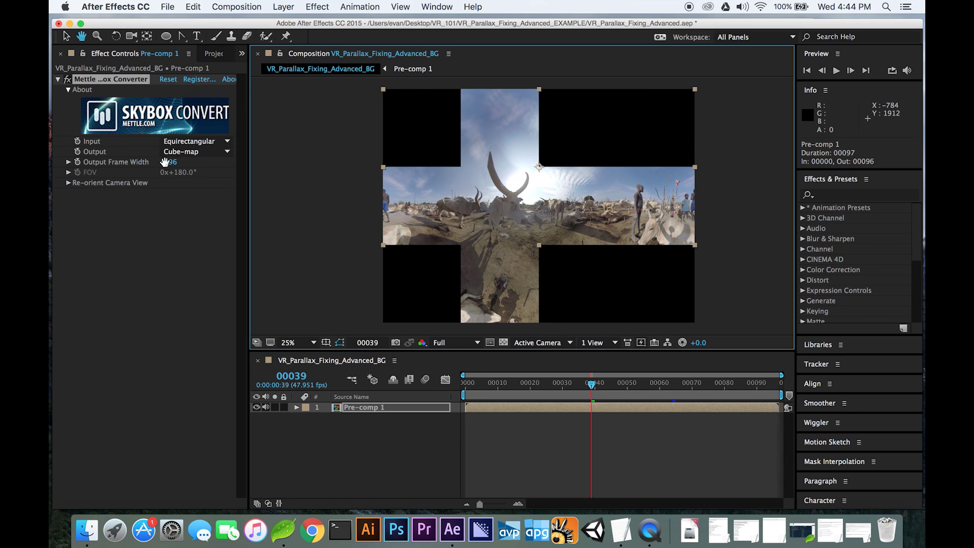
Set the SkyBox Converter's output back to Equirectangular and check the panorama at 50% and 25% zoom
click(227, 153)
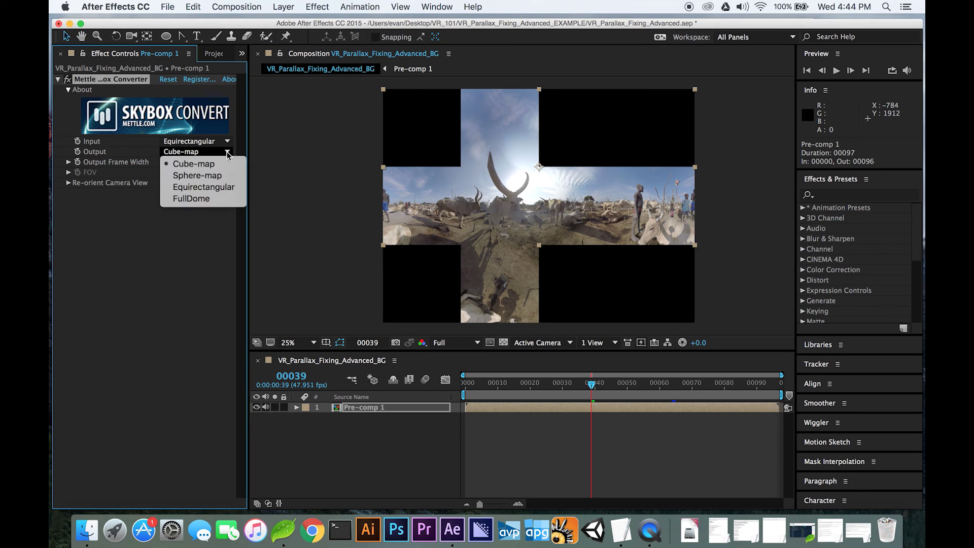
click(229, 188)
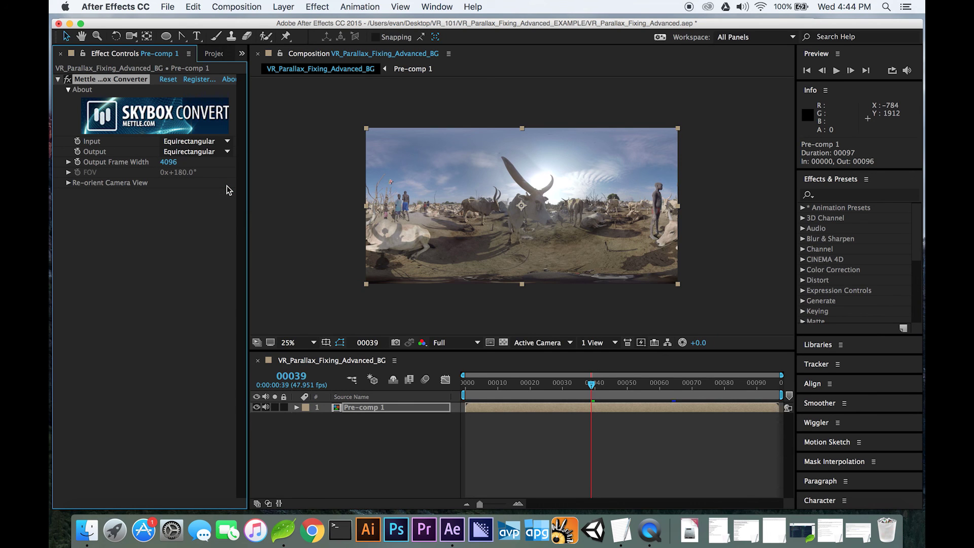
key(period)
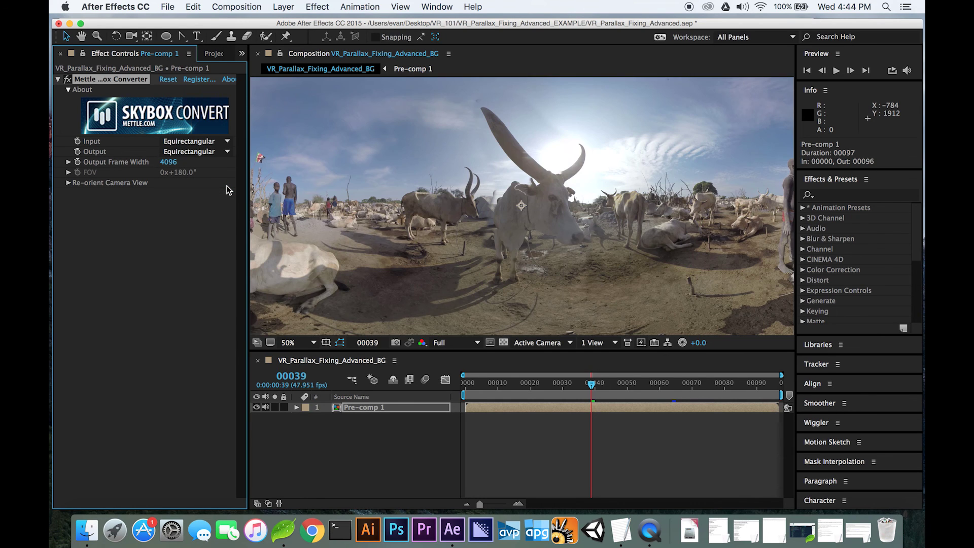
key(comma)
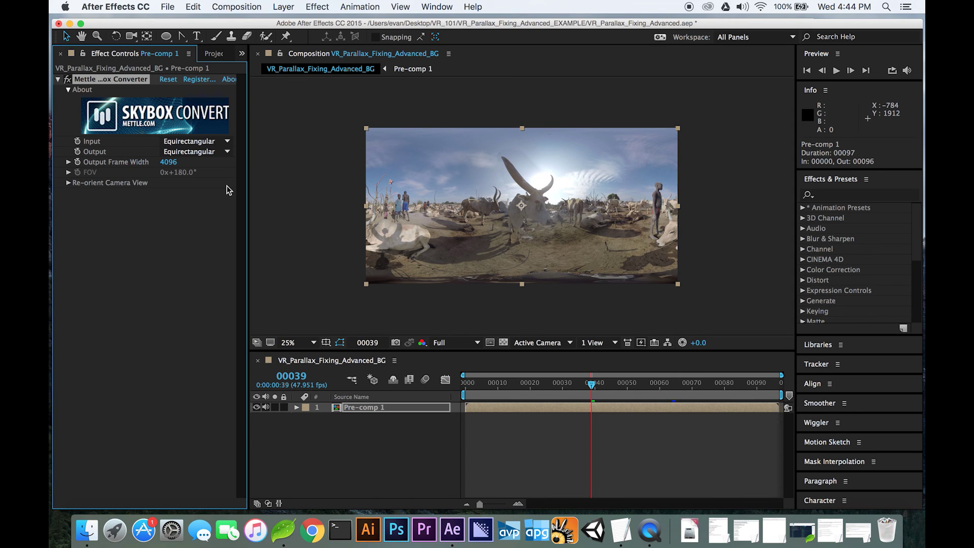
Add the composition to the Adobe Media Encoder queue for export
click(168, 6)
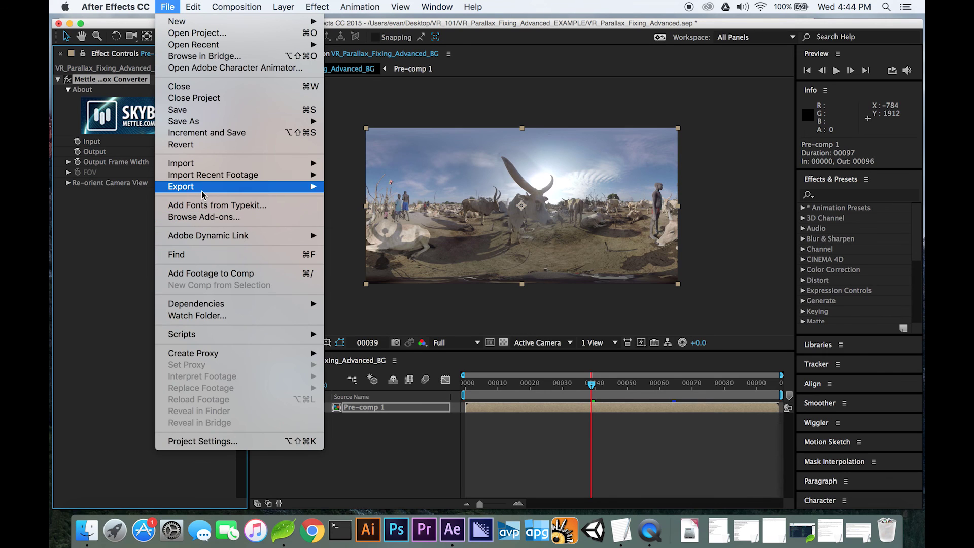
mouse_move(202, 193)
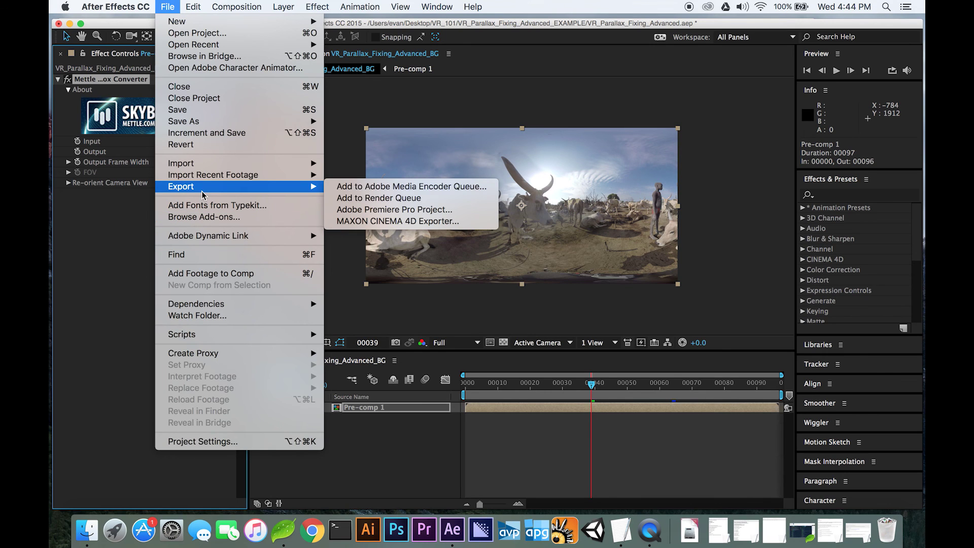
click(431, 191)
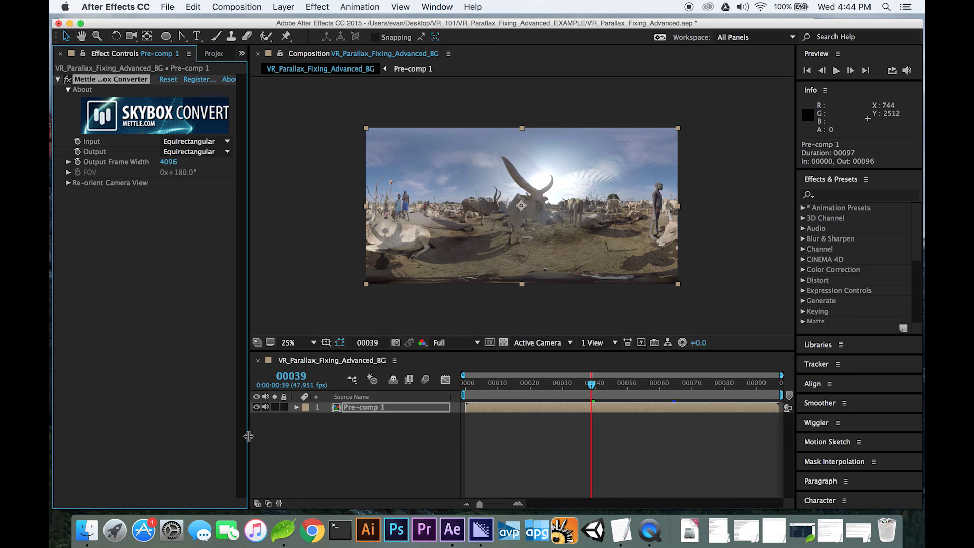
drag(233, 26, 234, 23)
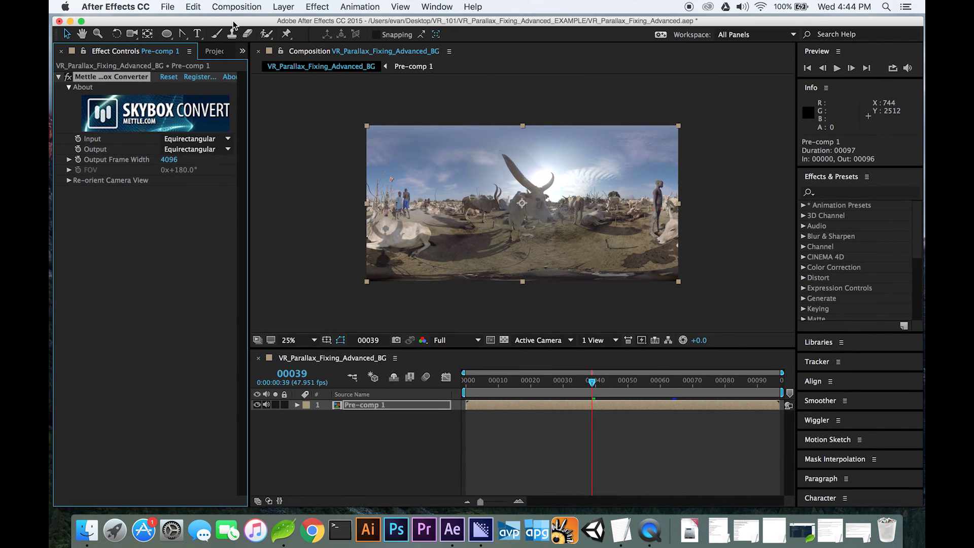